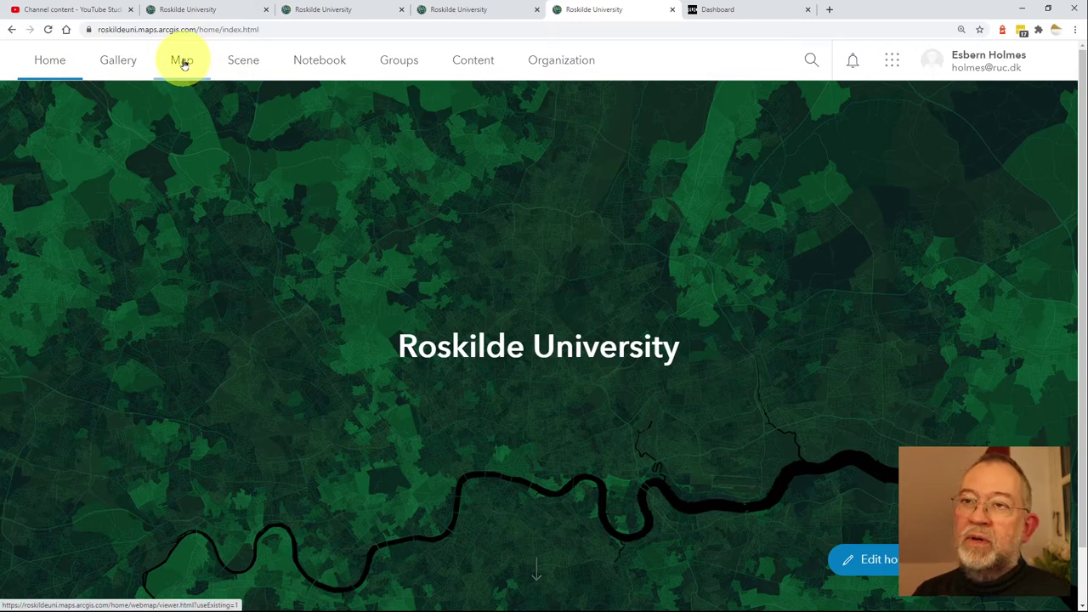
Open the map viewer and search My Content for layers matching "OSM".
click(183, 65)
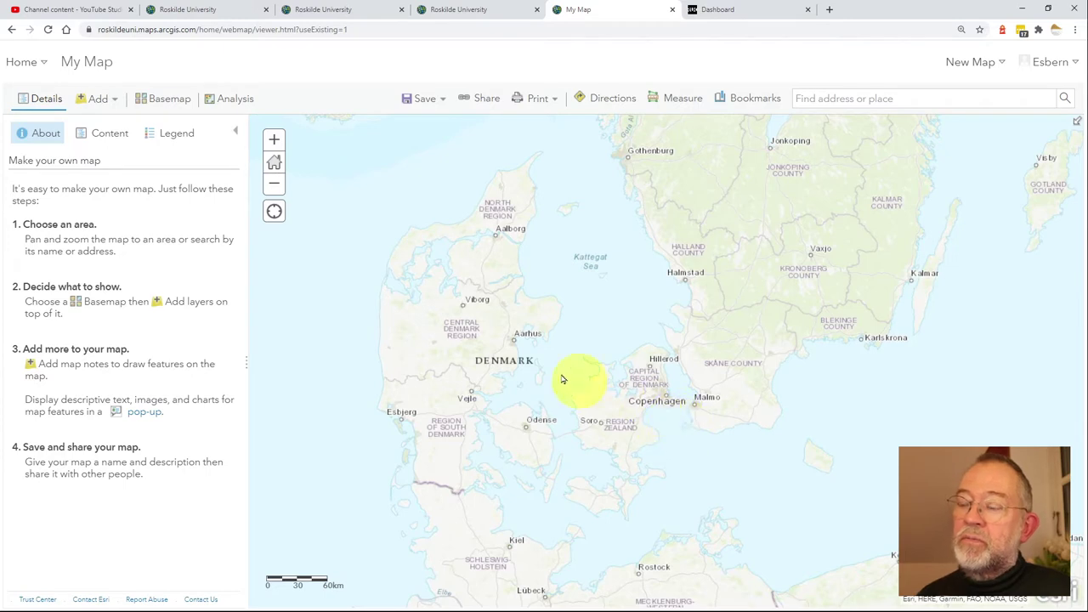
click(114, 101)
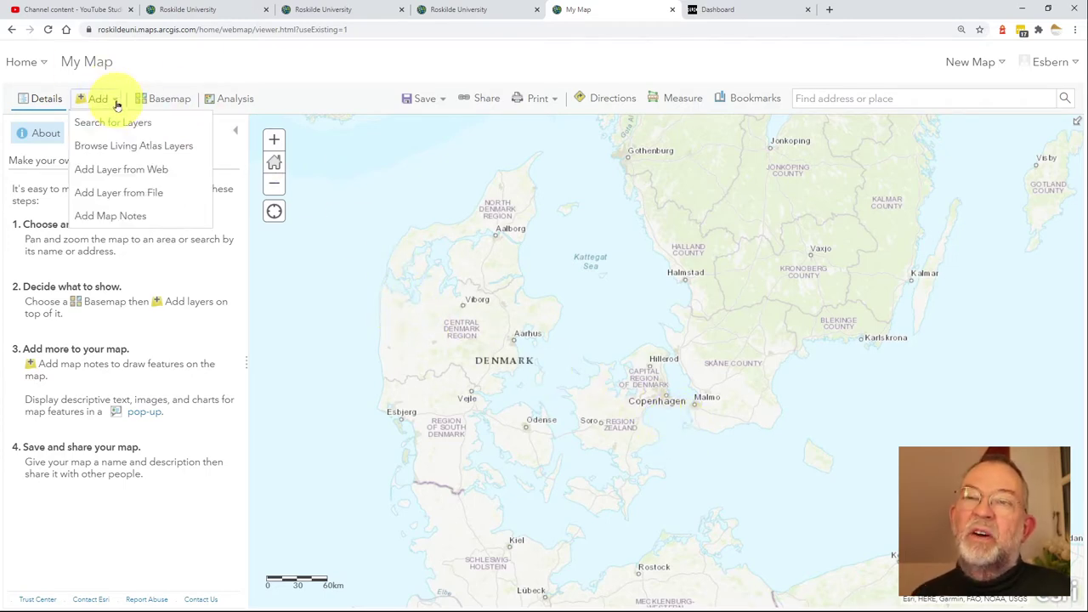
click(130, 123)
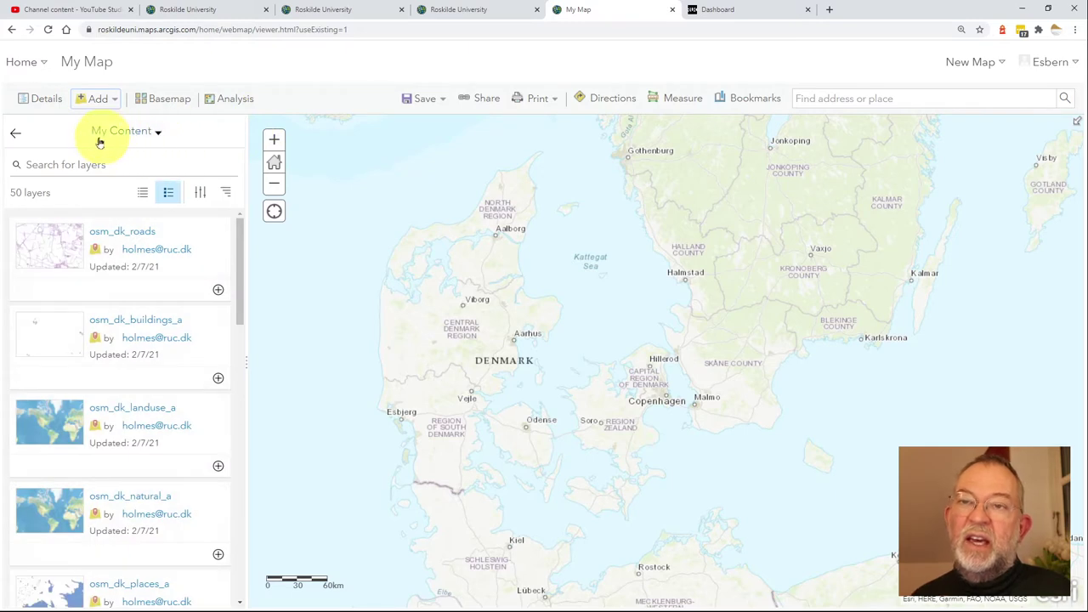
click(152, 136)
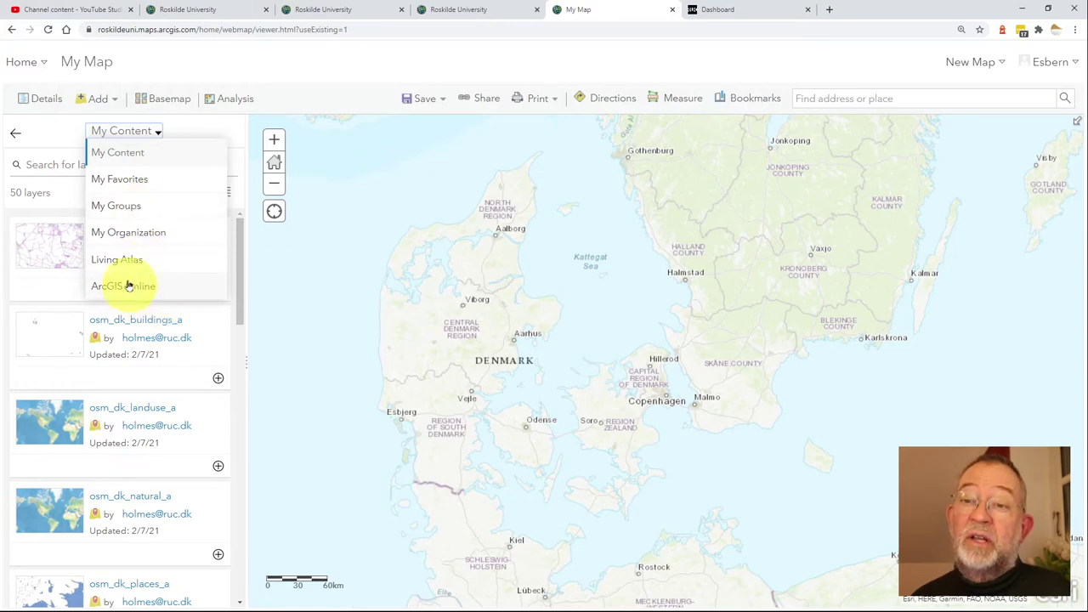
click(46, 162)
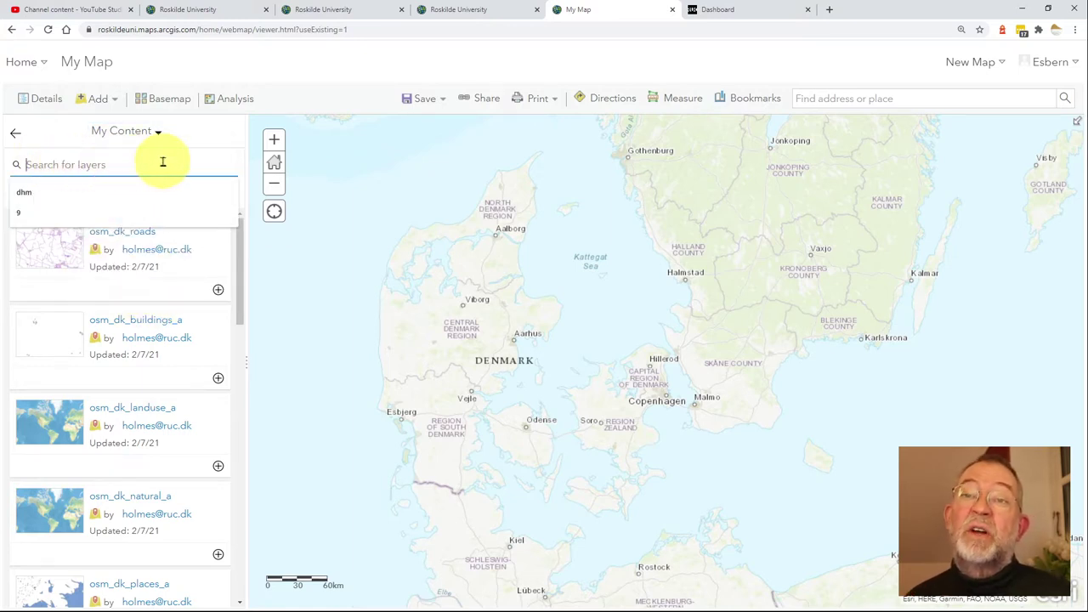
text(OSM)
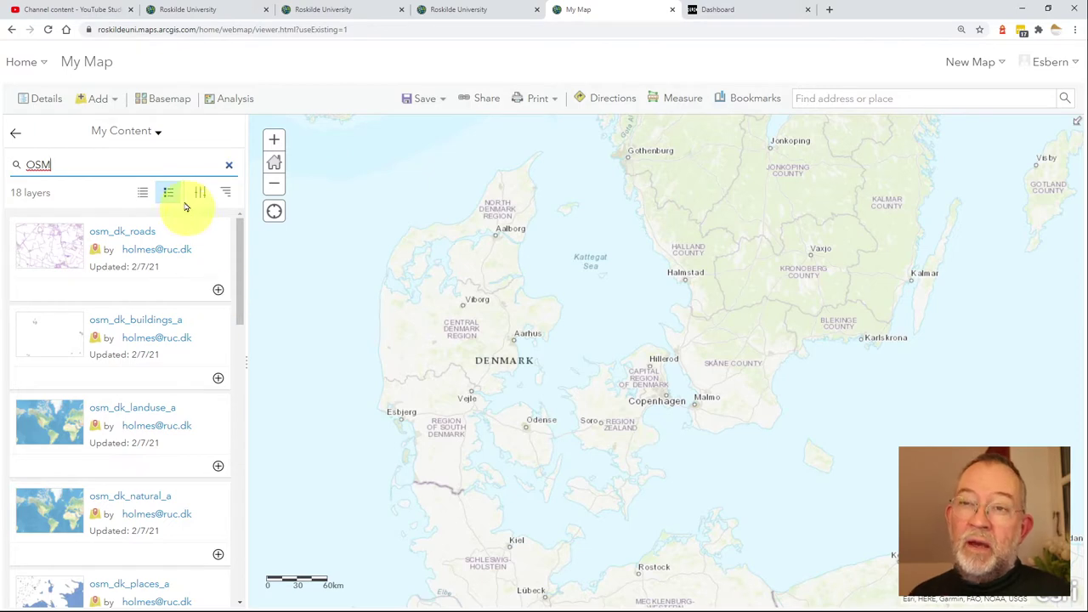
Switch the OSM layer search to My Groups, add osm_dk_roads to the map, and show the map's contents.
click(158, 135)
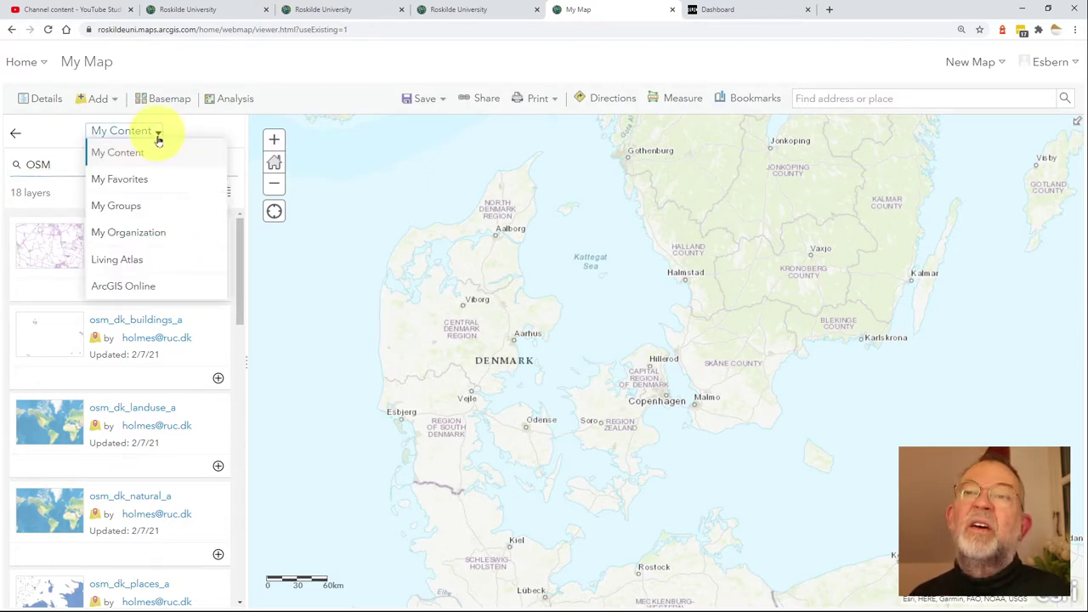
click(150, 206)
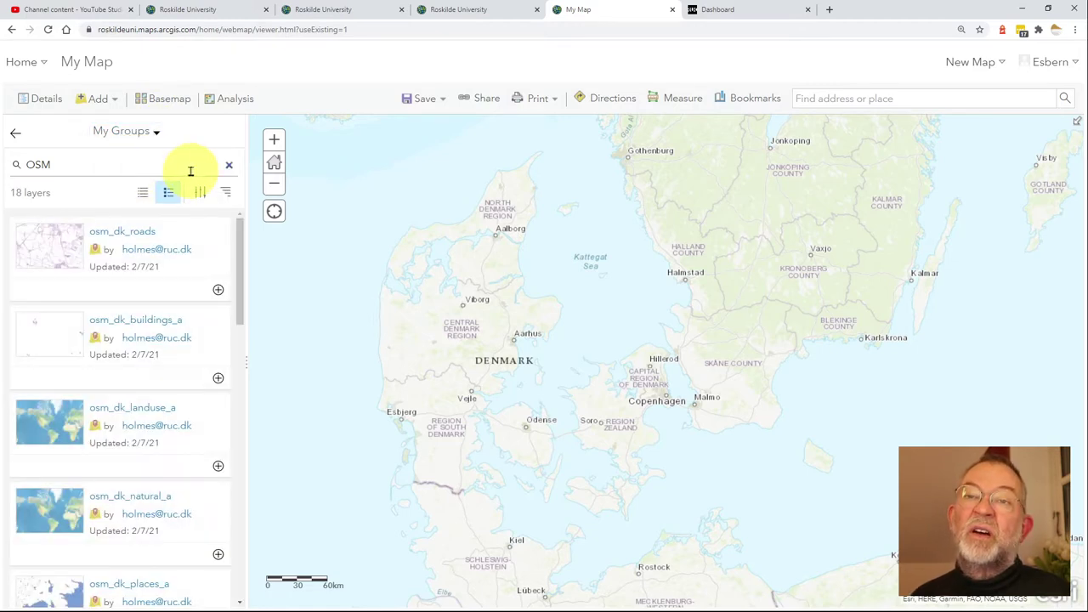
click(171, 169)
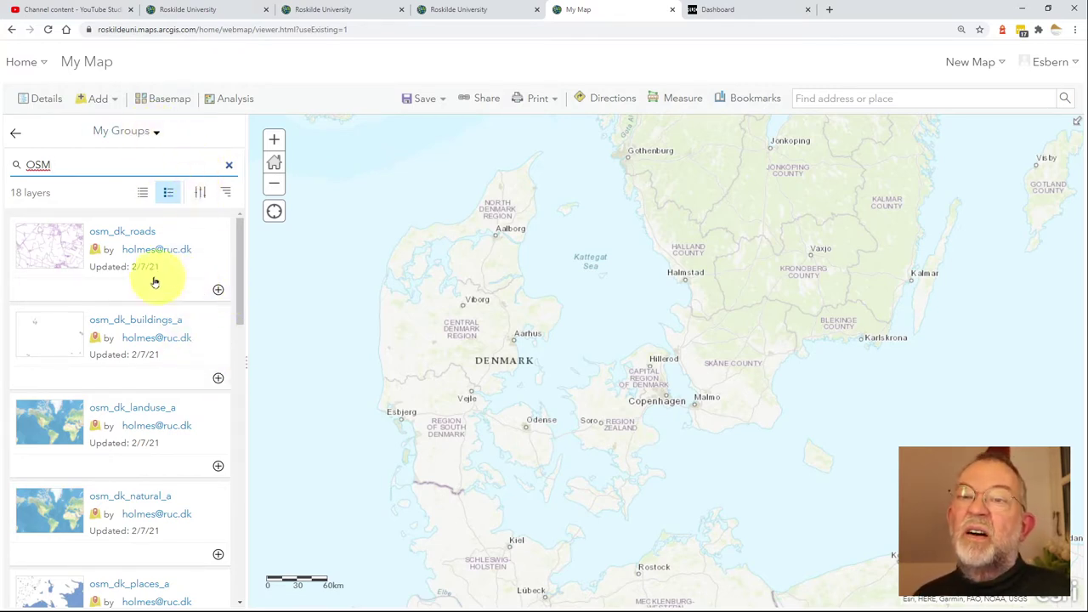
click(219, 291)
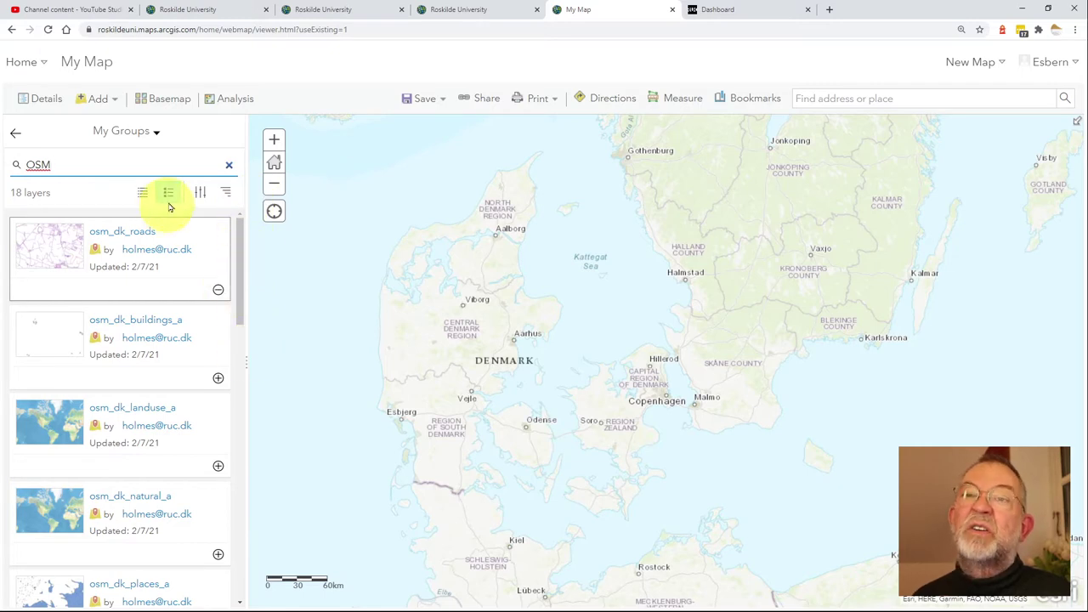
click(19, 144)
click(16, 132)
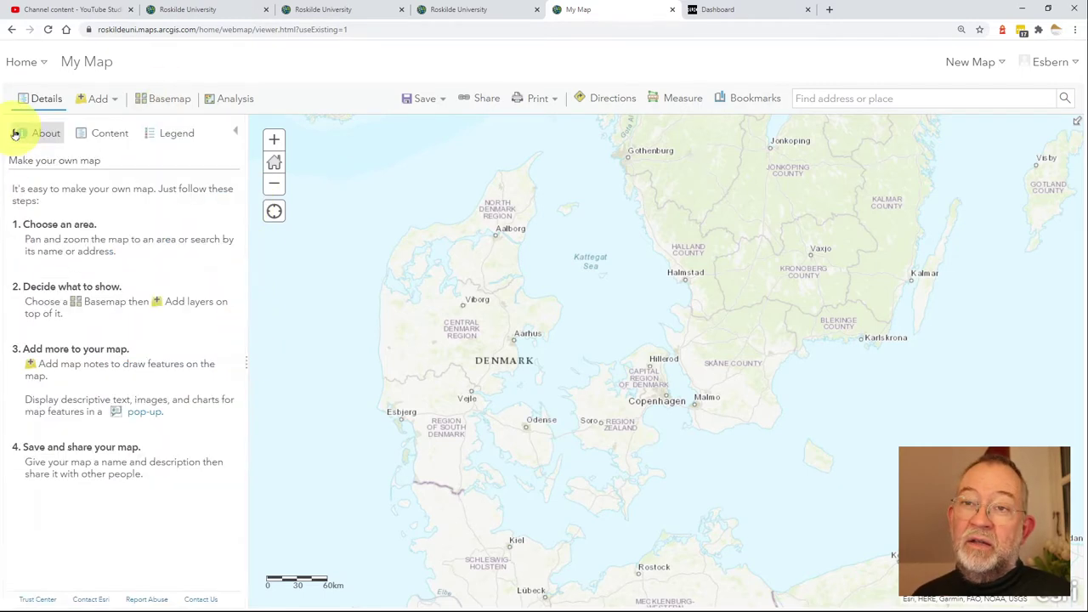
click(108, 136)
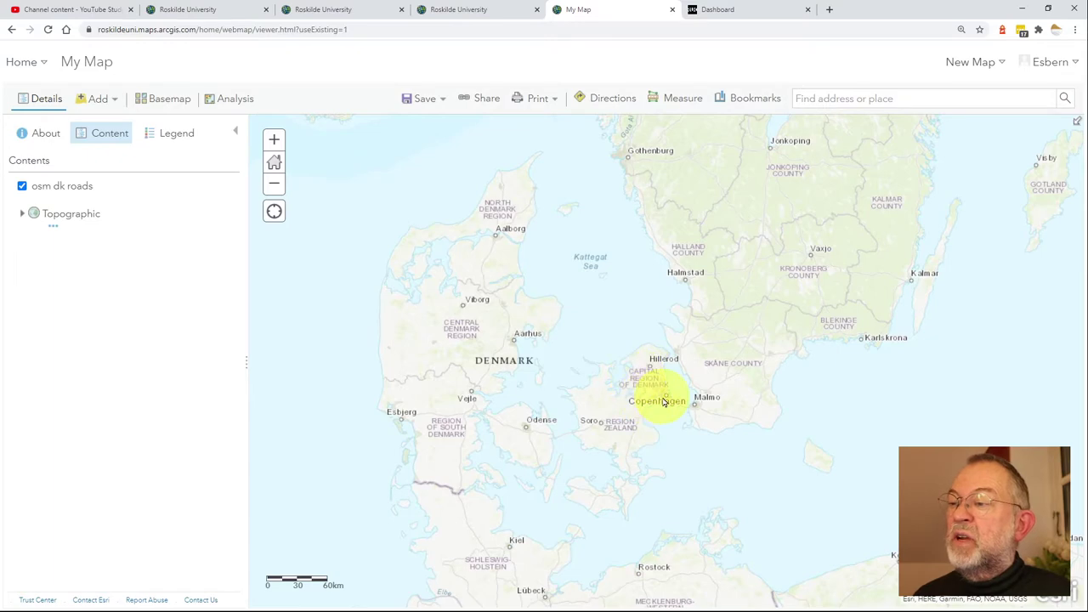
Examine the osm dk roads layer around Copenhagen, closing in on the city centre.
scroll(664, 401, up, 2)
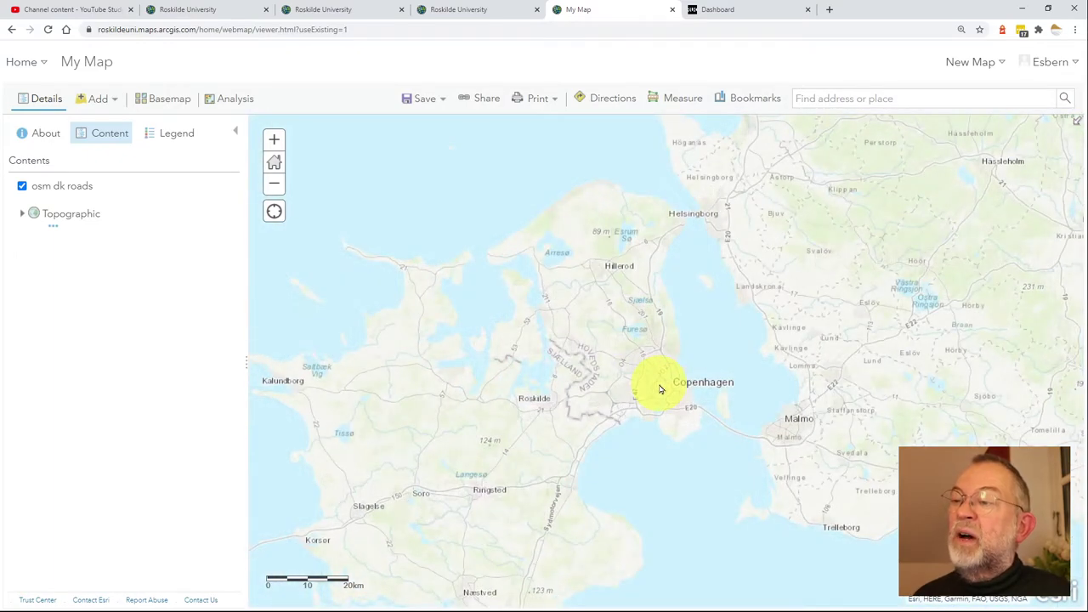
scroll(661, 389, up, 3)
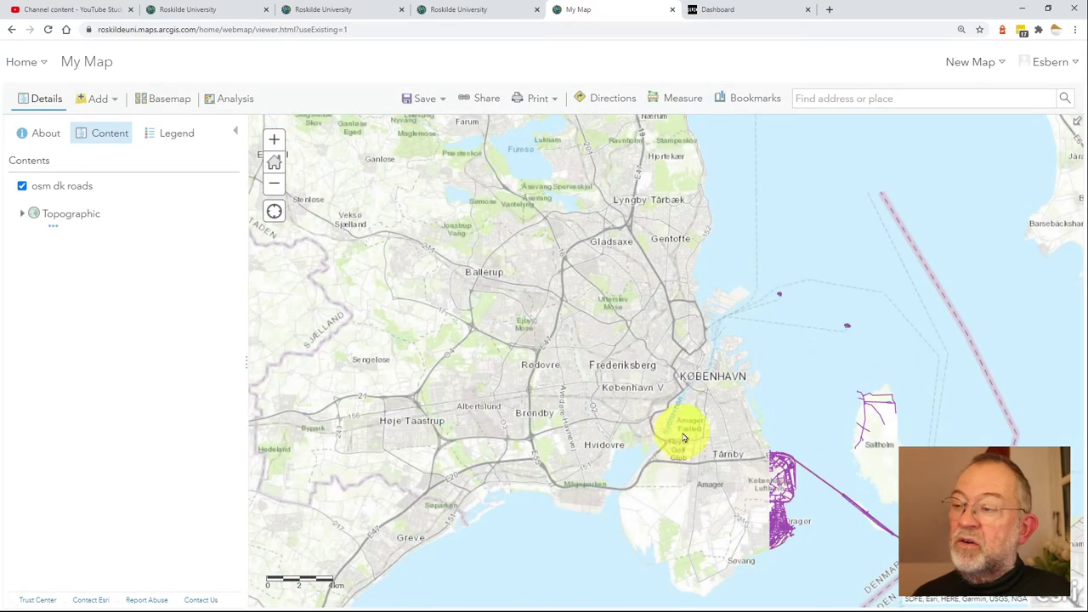
scroll(681, 425, up, 2)
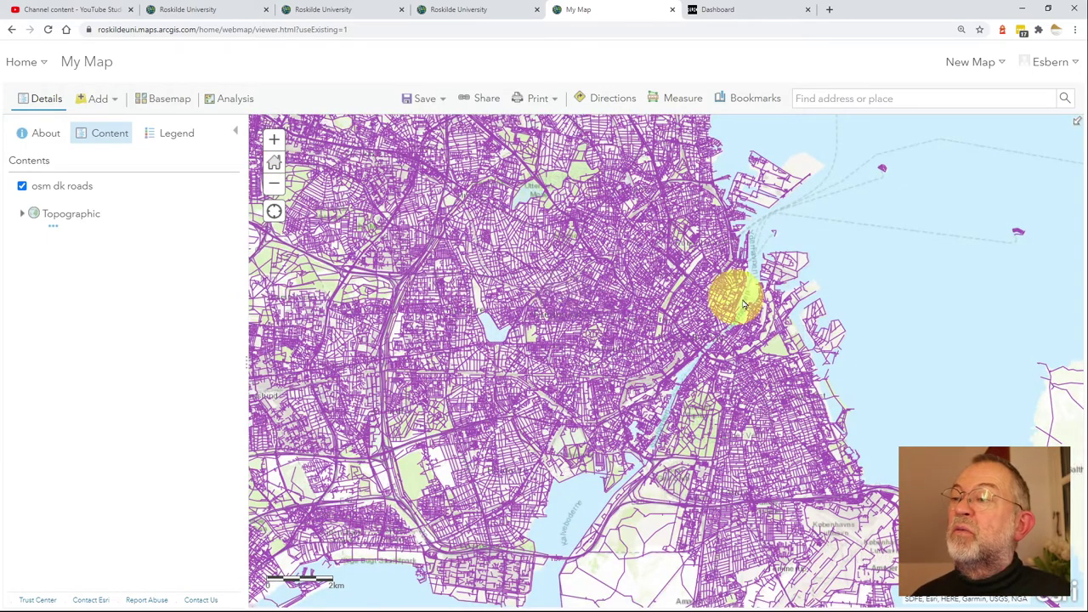
drag(643, 414, 697, 315)
click(633, 370)
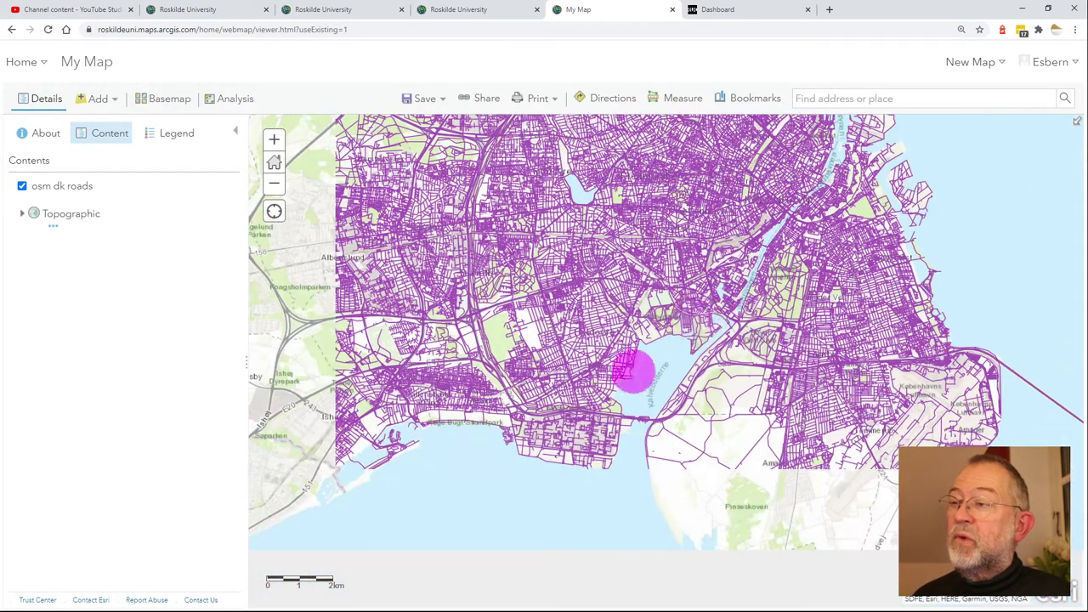
drag(782, 219, 595, 505)
scroll(604, 470, up, 4)
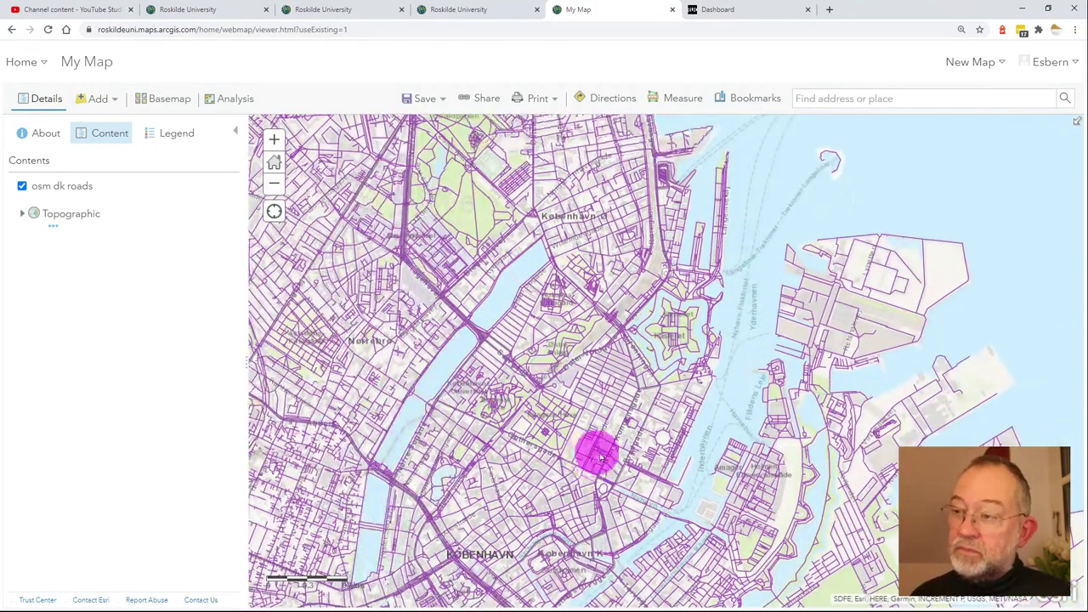
drag(601, 457, 669, 401)
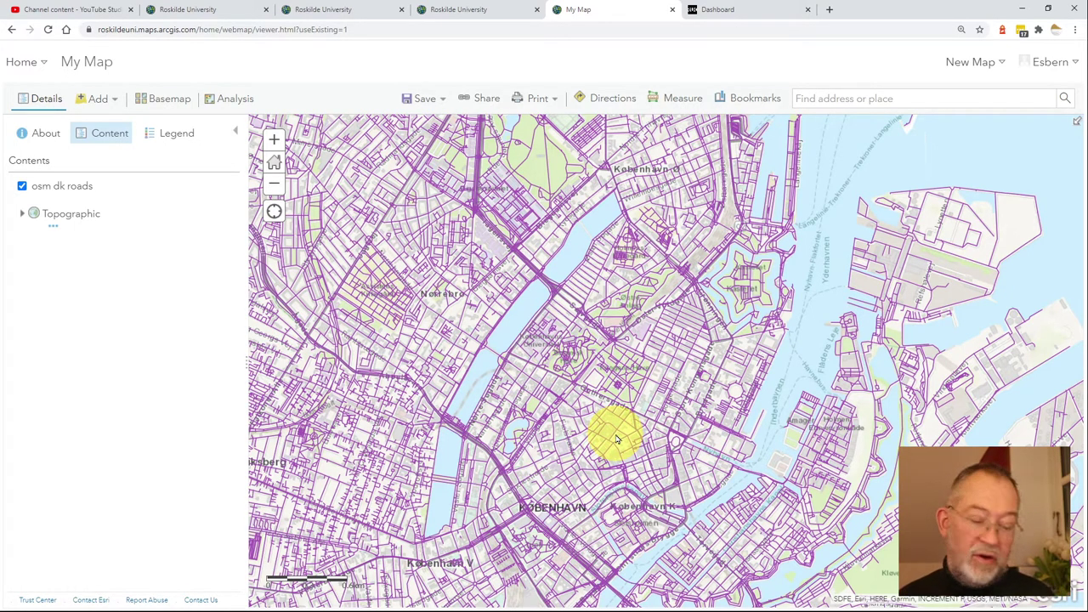
Review the cycle road criteria on the SQL slide, return to the map, and inspect the attributes of Frederiksborggade.
key(alt+Tab)
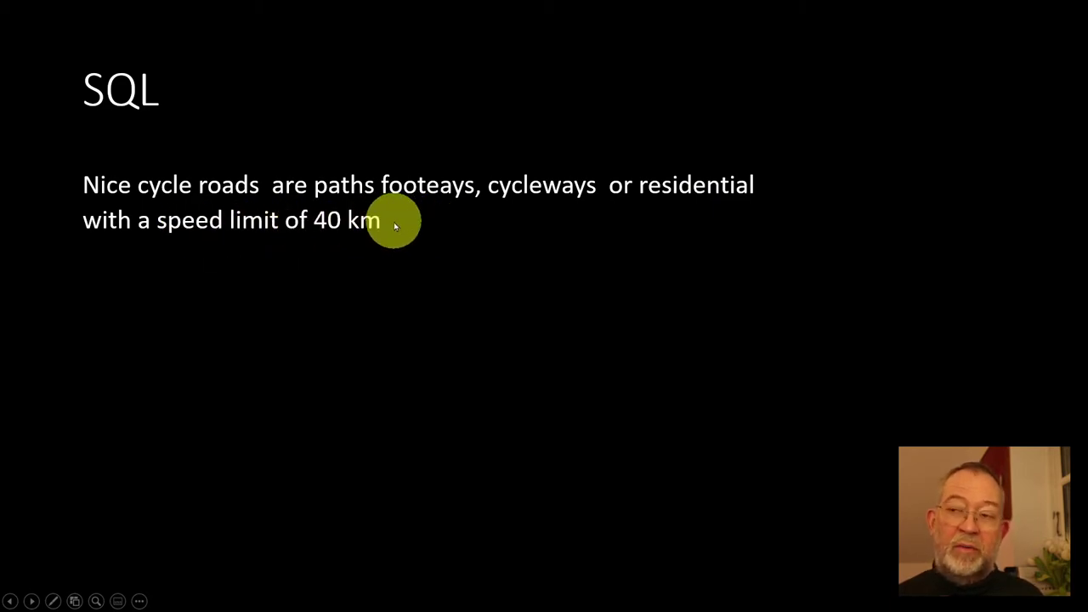
key(alt+Tab)
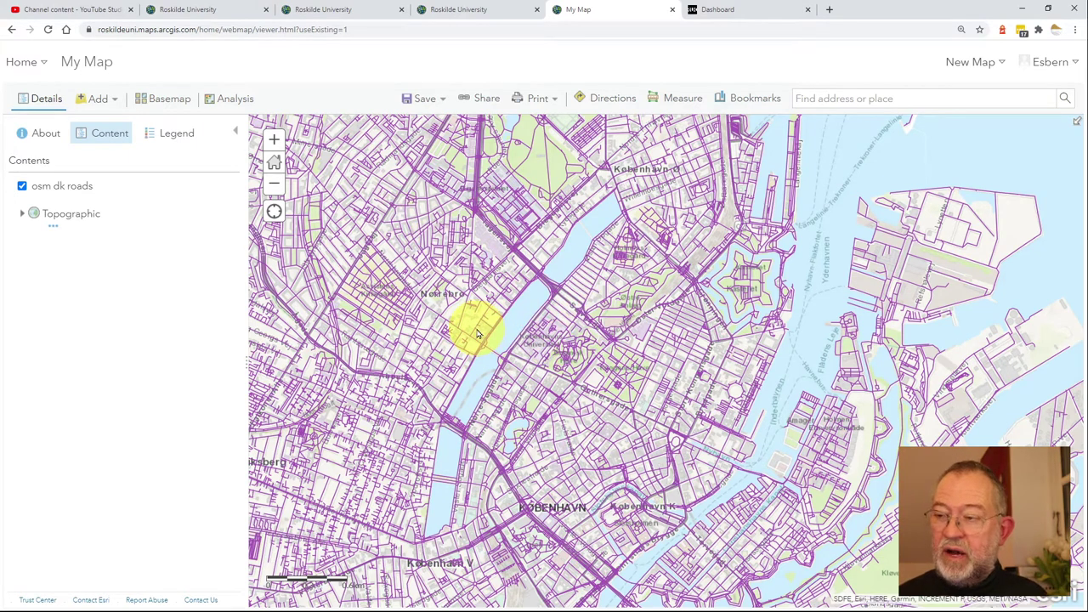
click(535, 387)
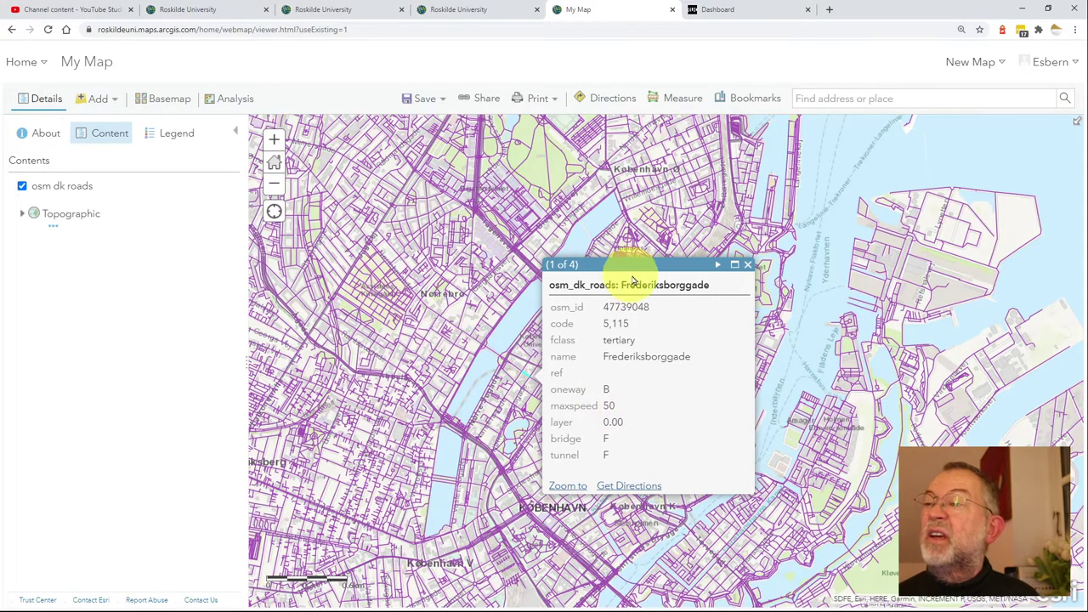
click(750, 267)
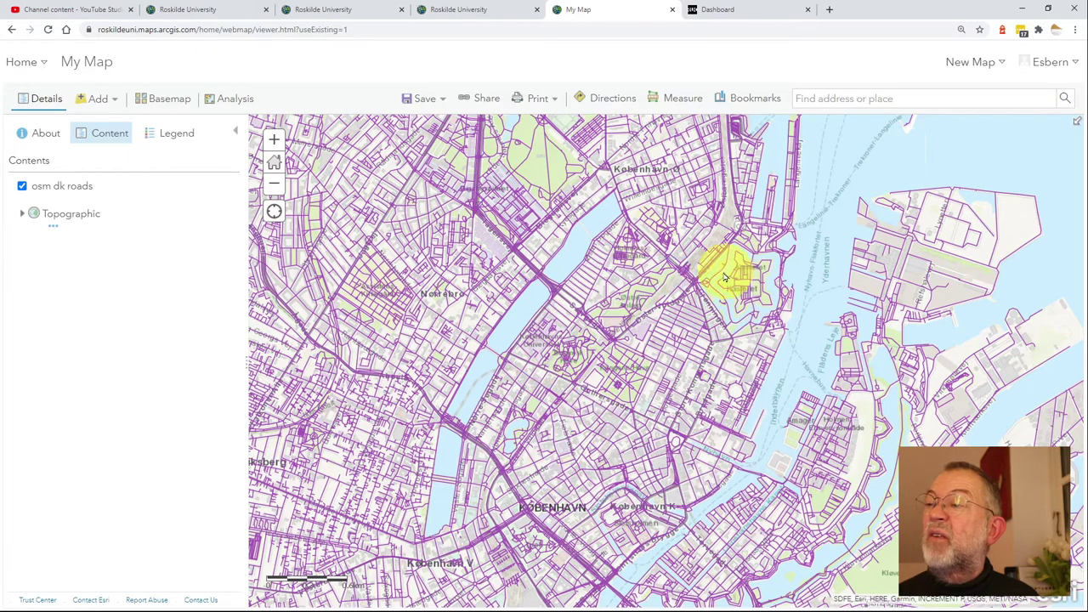
Inspect the attributes of streets beside Sortedams Sø, including Wilhelm Marstrands Gade and Zinnsgade.
scroll(595, 260, up, 2)
click(576, 303)
click(575, 323)
click(555, 333)
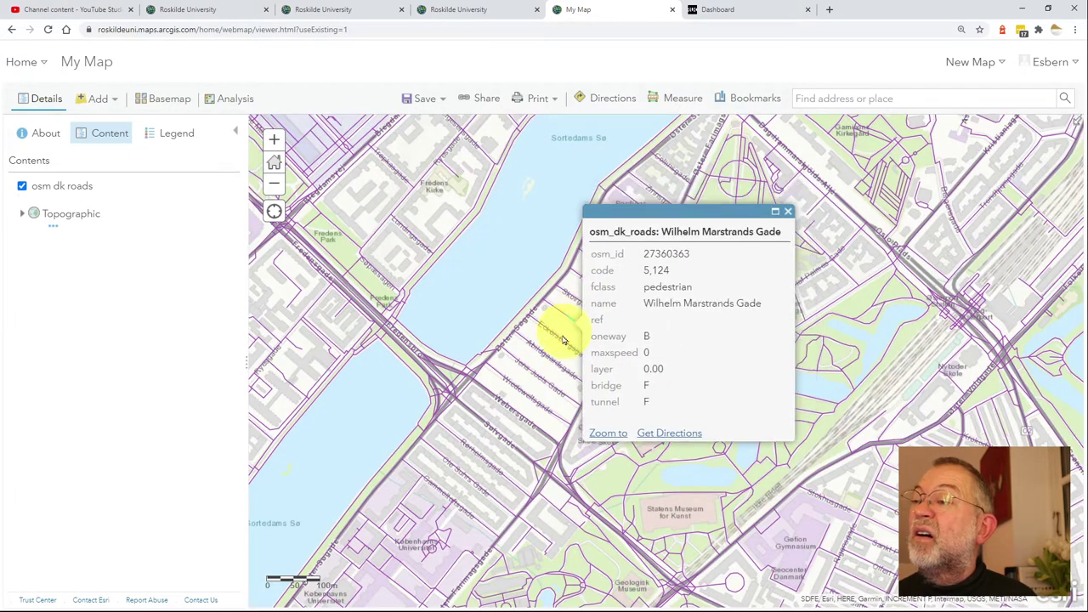
click(554, 348)
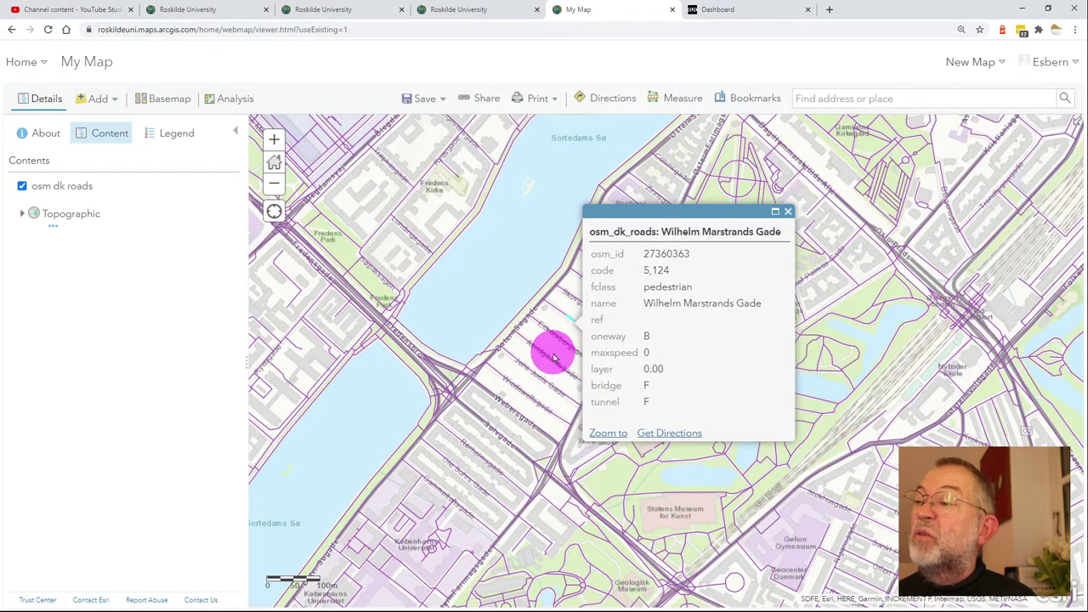
click(555, 366)
click(674, 185)
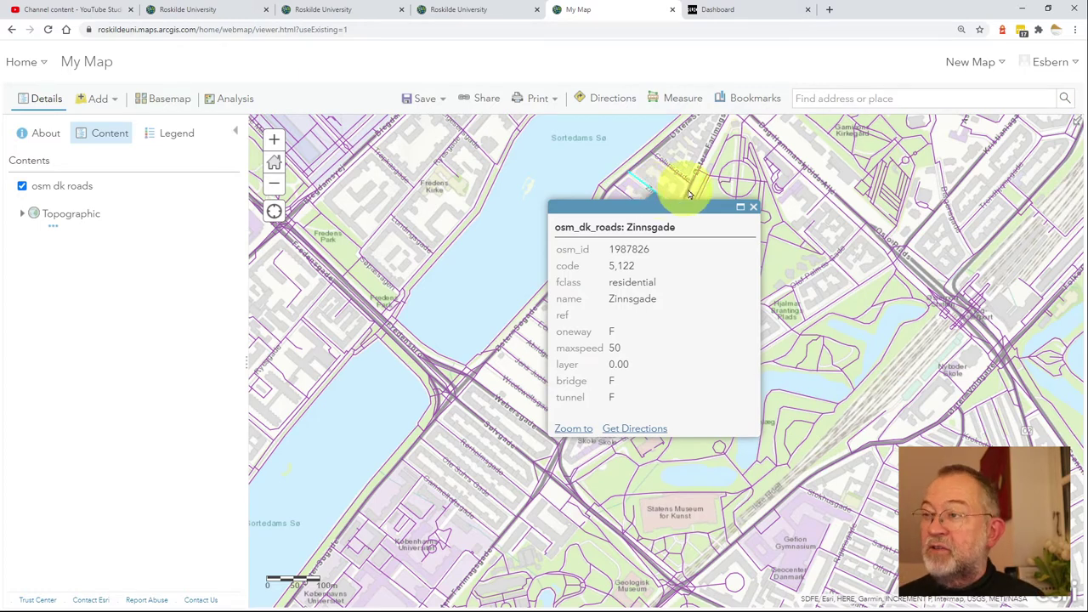
Inspect the attributes of the path along the water in Østre Anlæg and close its pop-up.
click(851, 385)
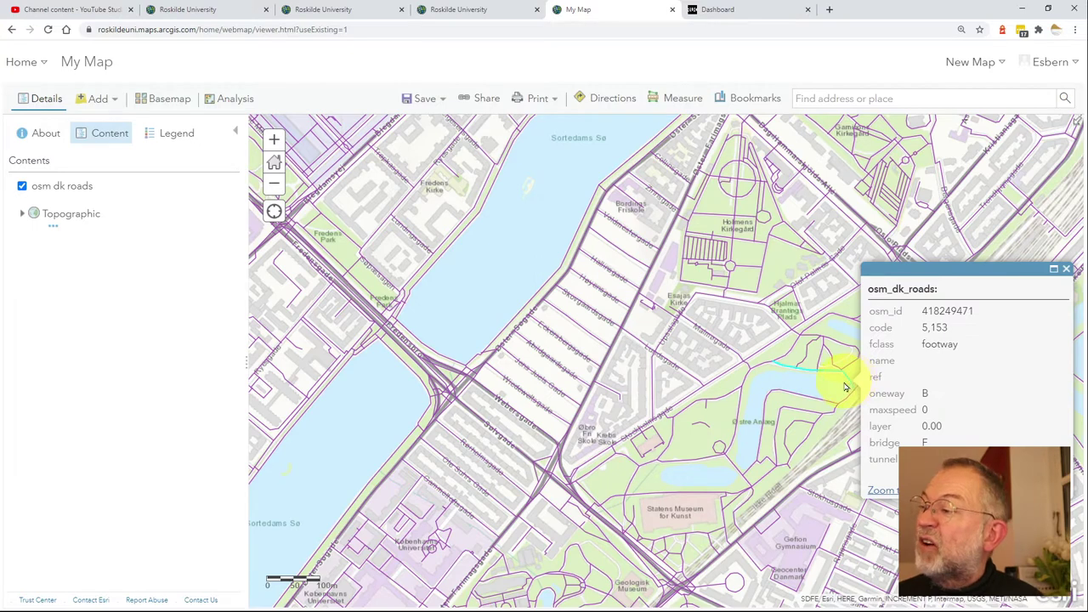
drag(934, 270, 715, 194)
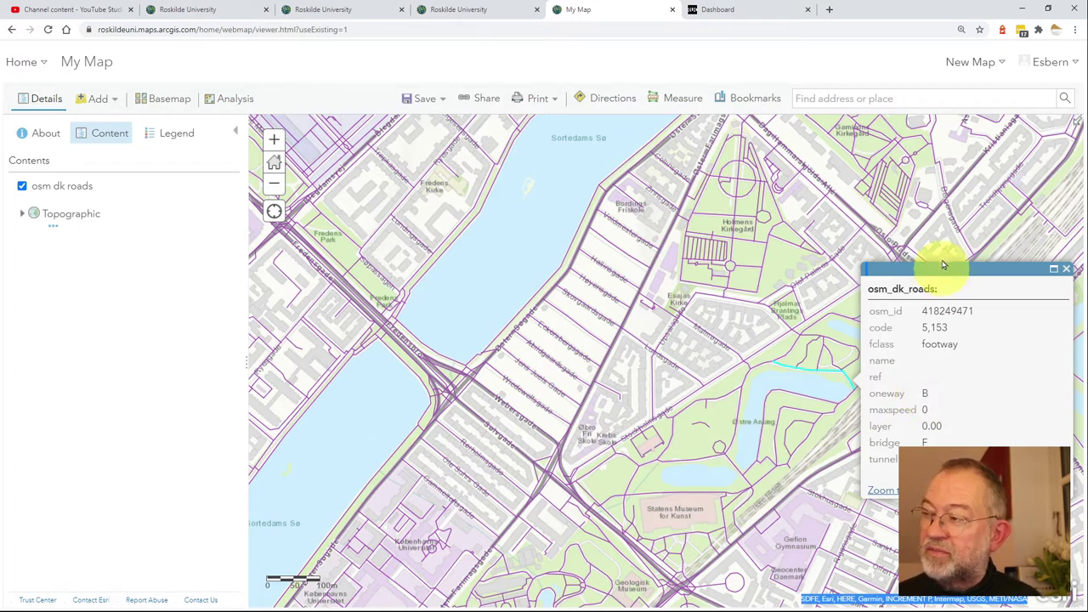
drag(938, 265, 798, 272)
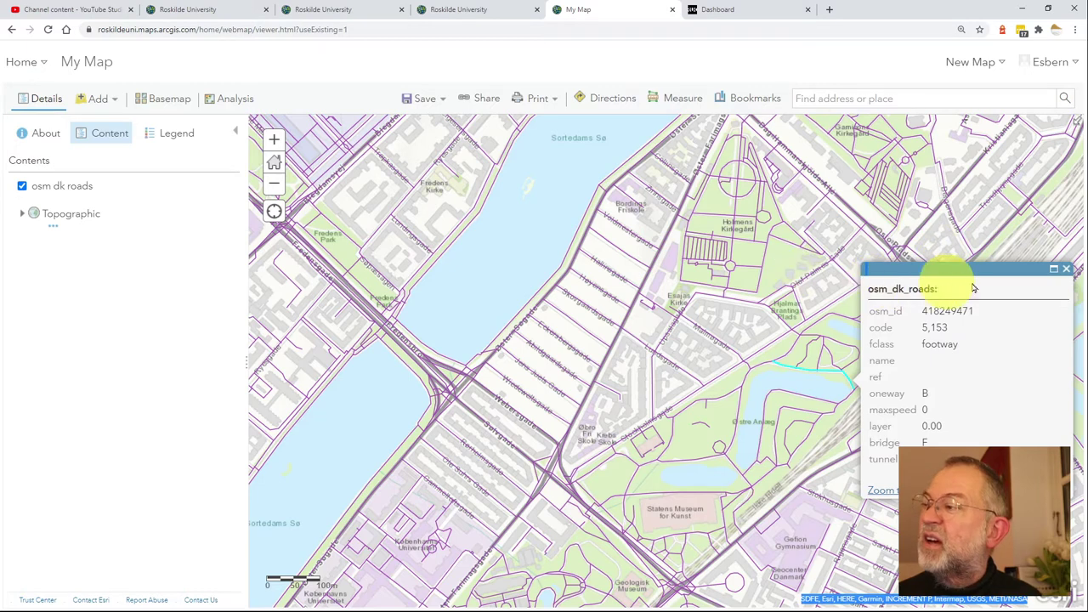
click(1068, 269)
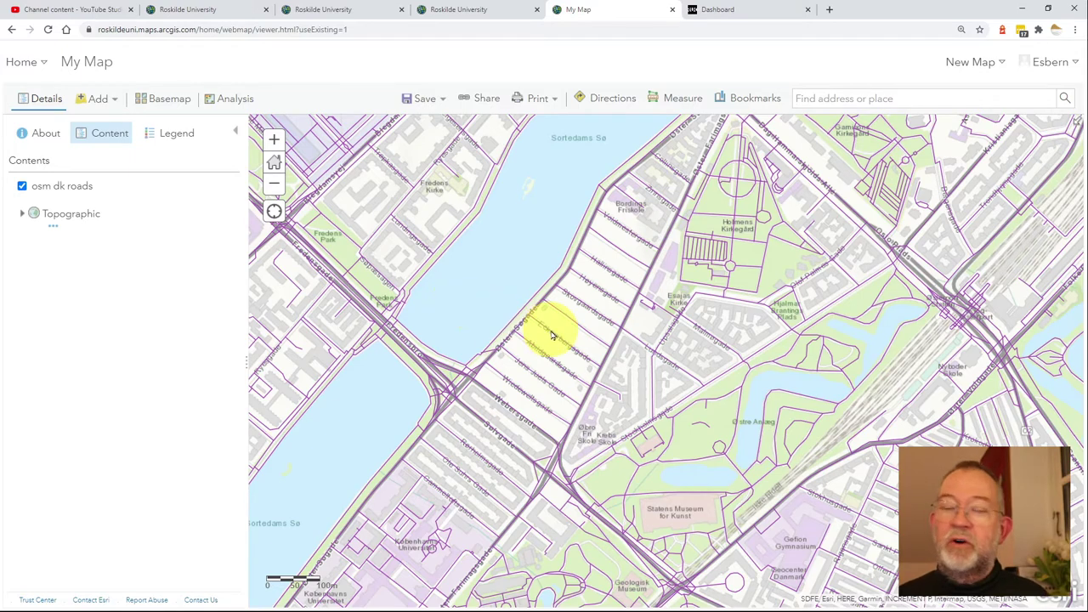
Switch to the SQL slide and reveal the fclass and maxspeed query expression for nice cycle roads.
key(alt+Tab)
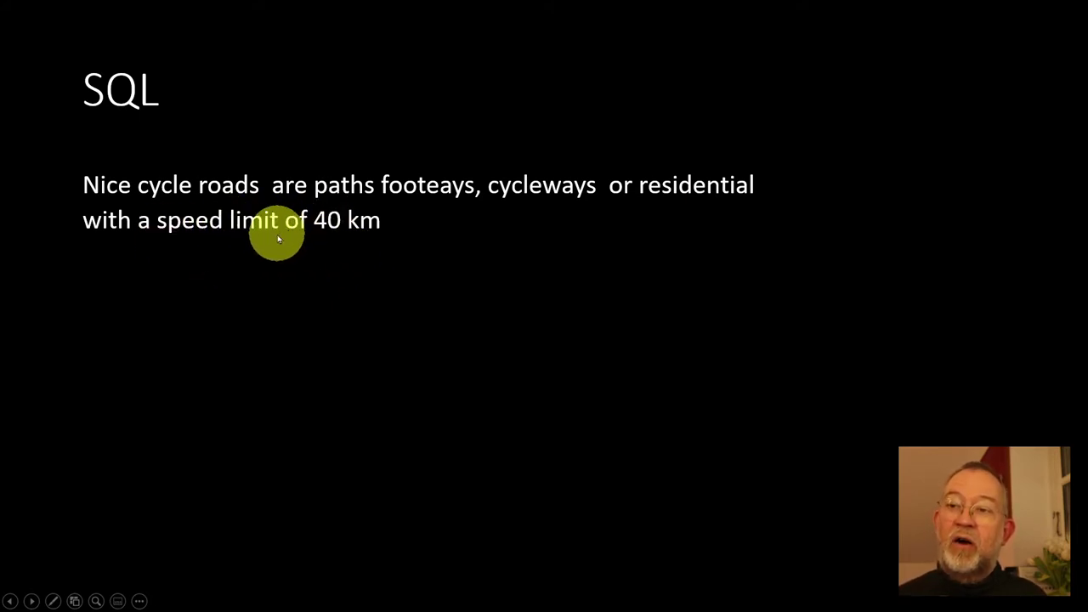
click(414, 258)
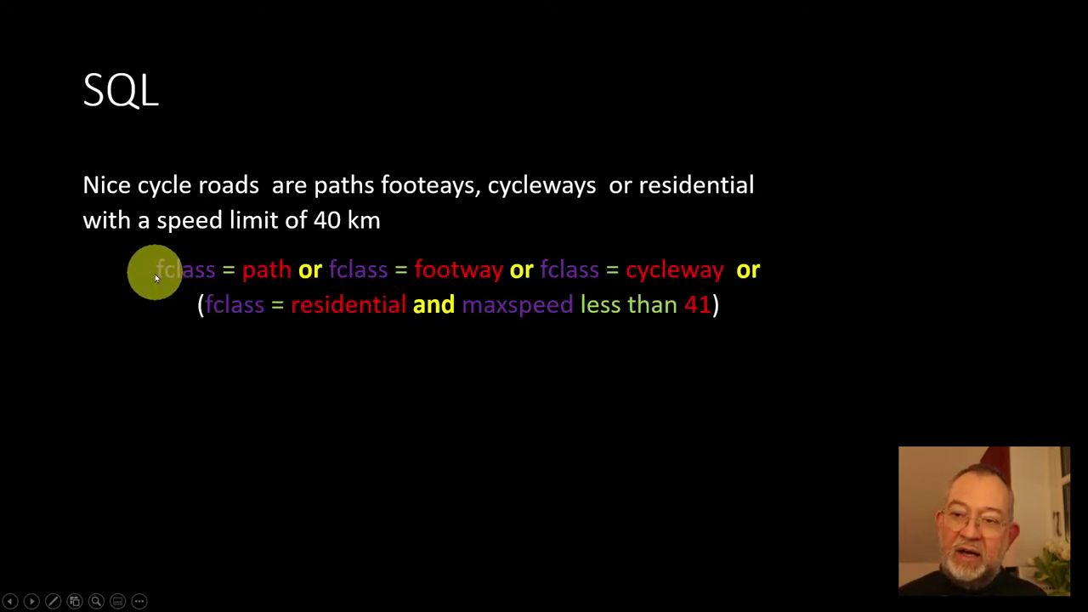
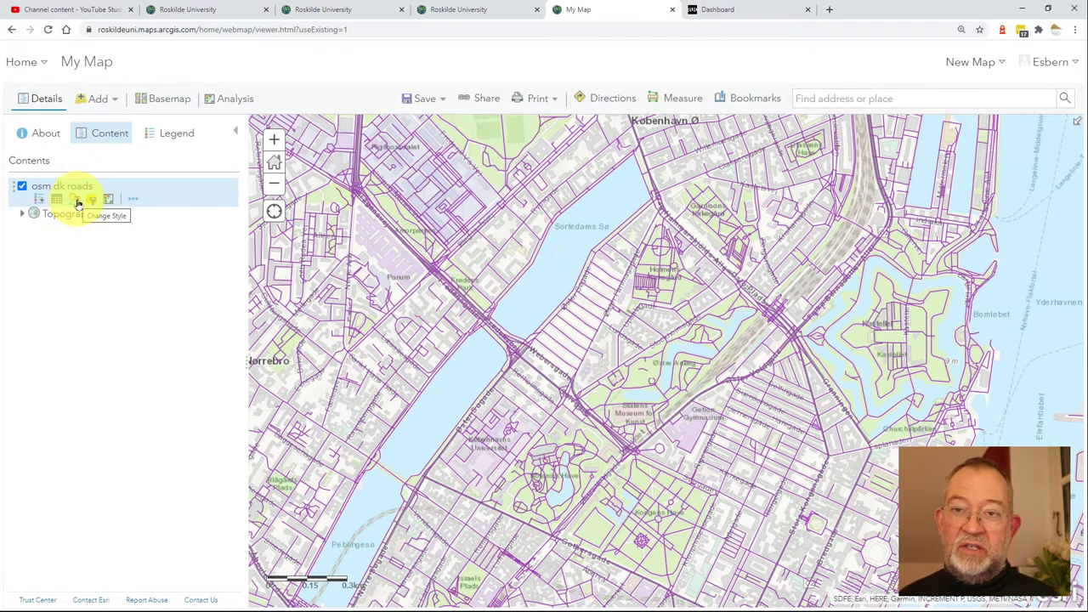
Style the osm dk roads layer by the fclass attribute with the Types (Unique symbols) drawing style.
click(76, 201)
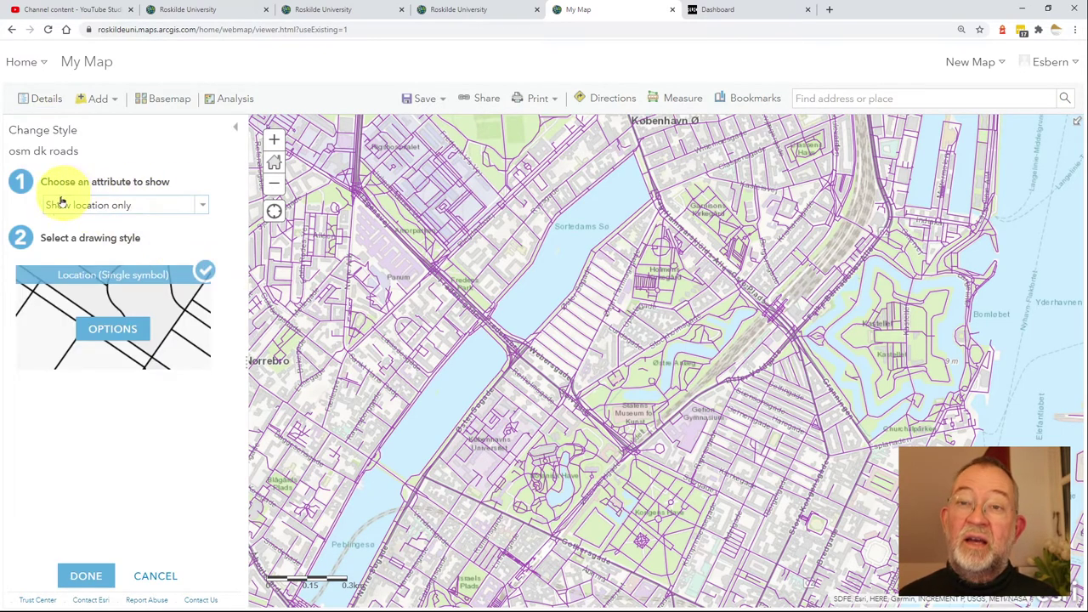
click(198, 209)
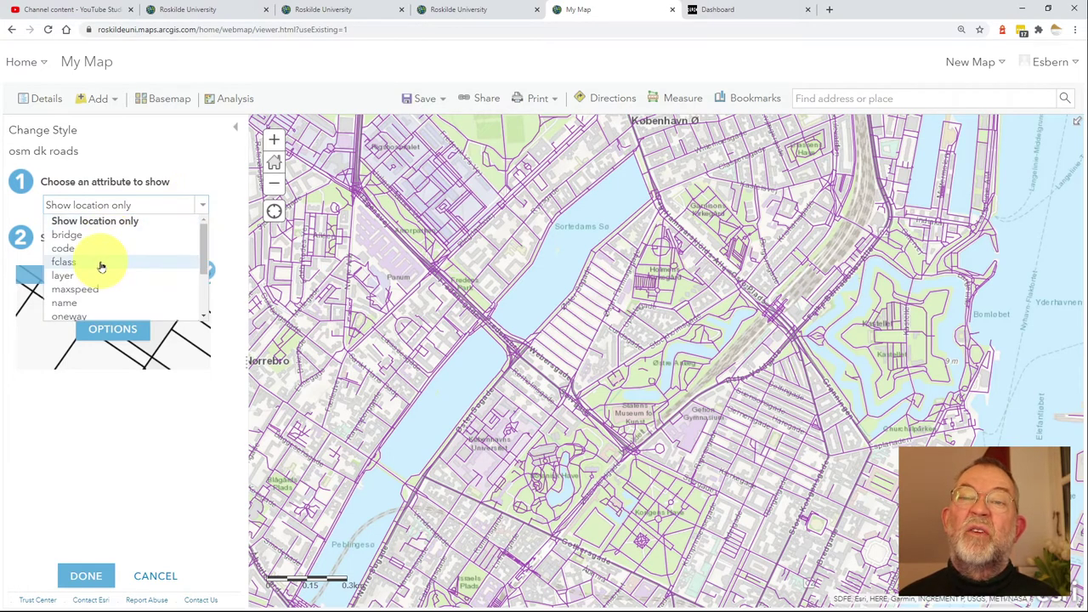
click(101, 266)
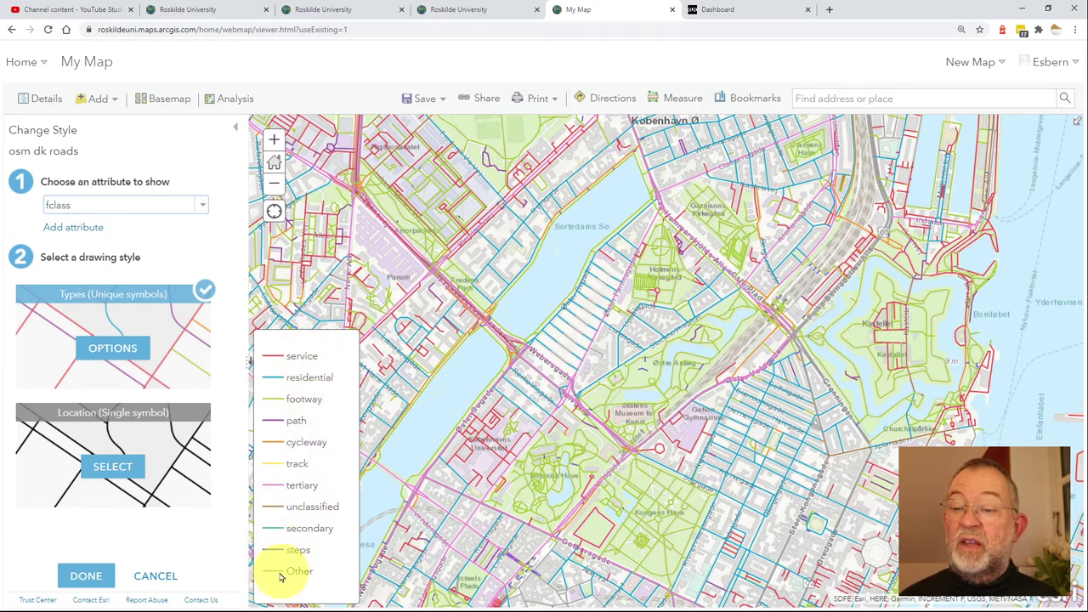
click(87, 577)
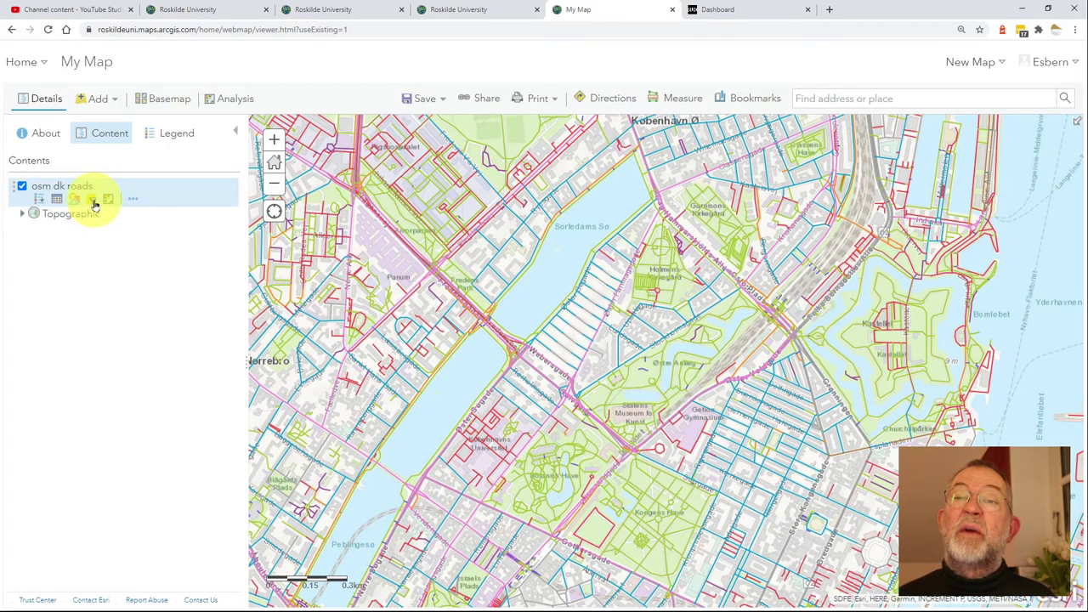
Start a filter on the osm dk roads layer with the expression fclass is path.
mouse_move(86, 206)
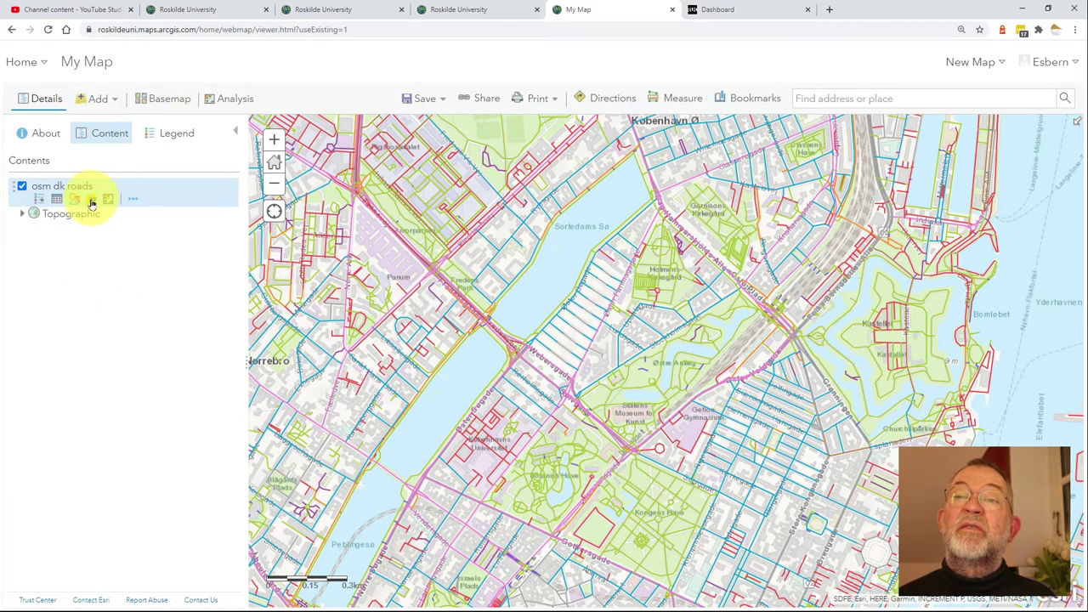
click(111, 136)
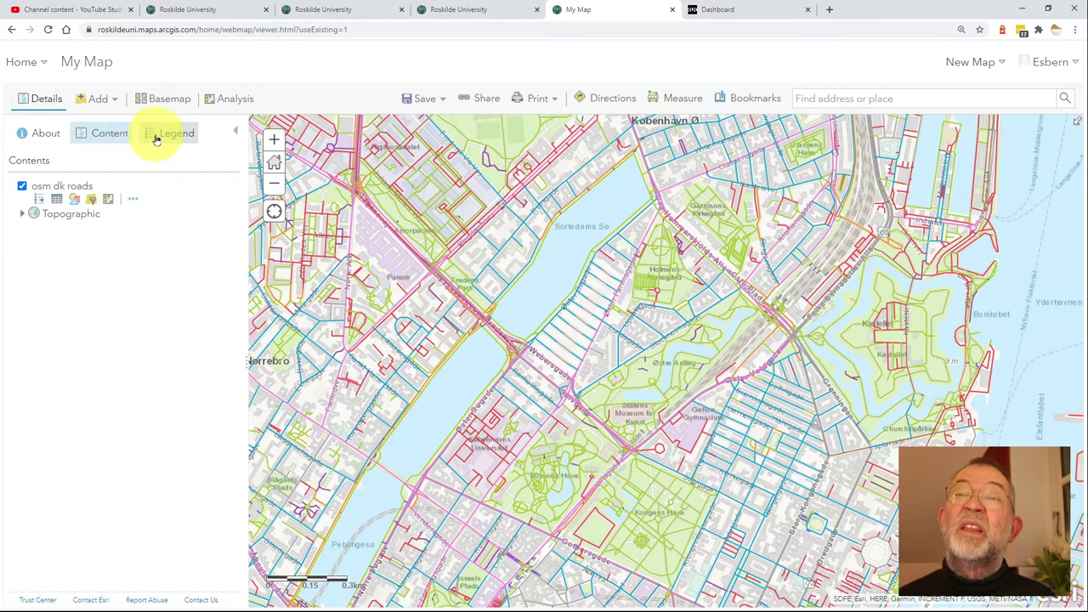
click(92, 200)
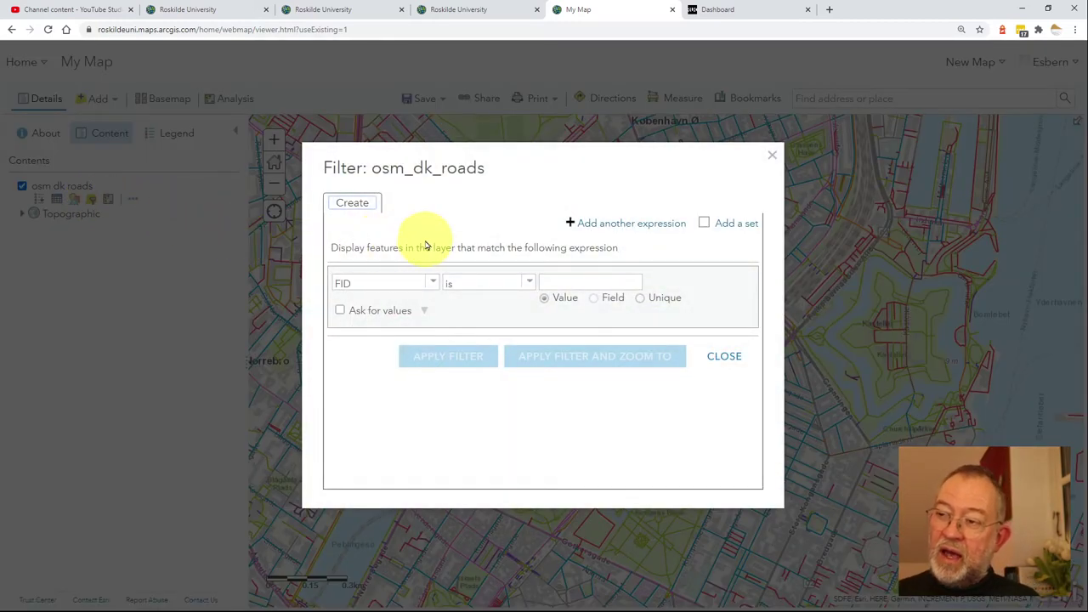
click(432, 289)
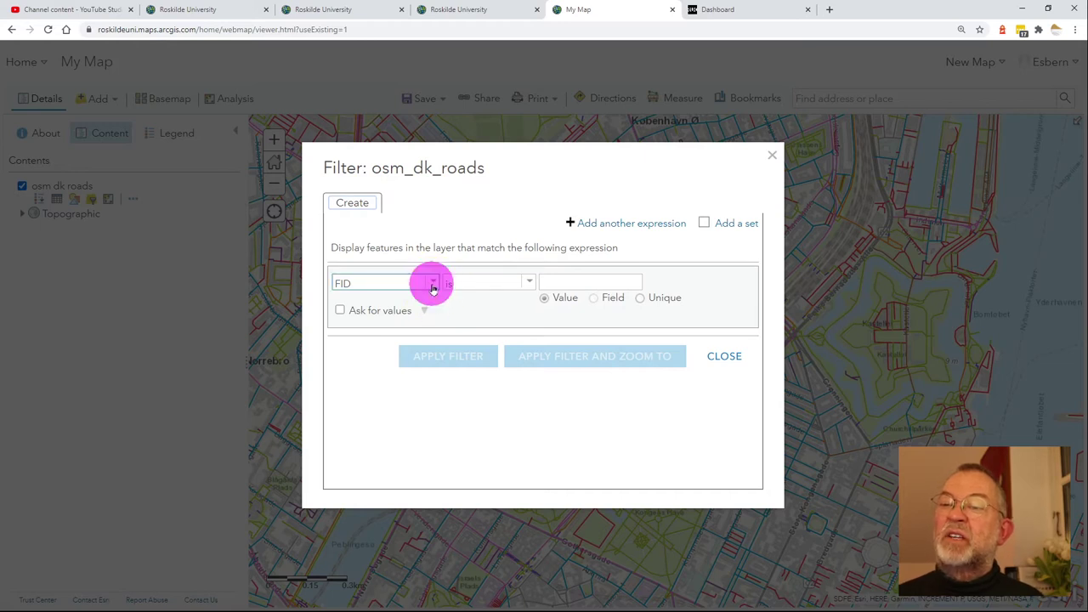
click(399, 374)
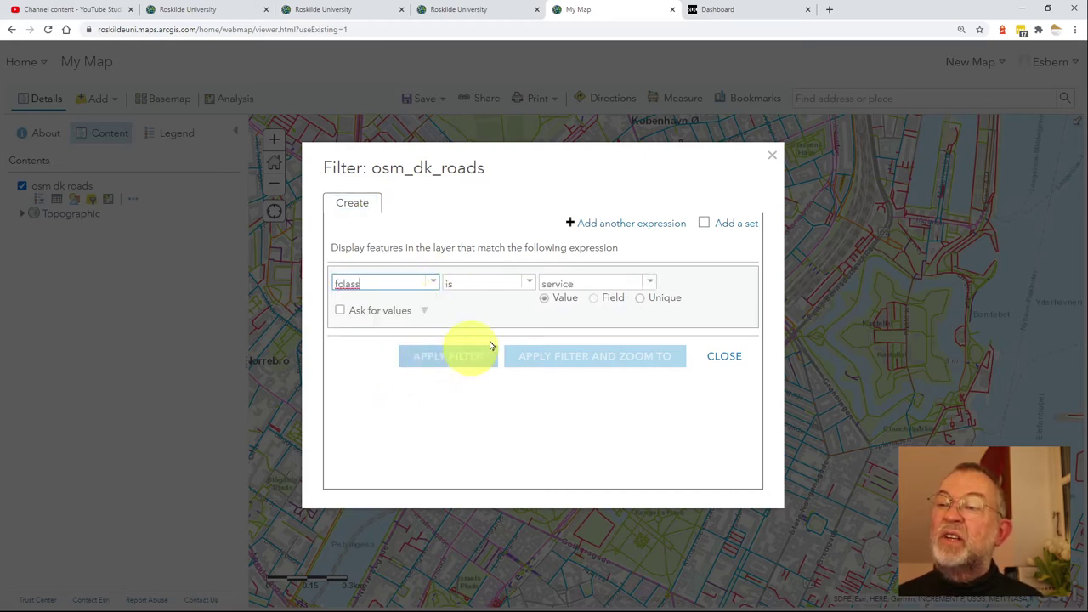
click(652, 284)
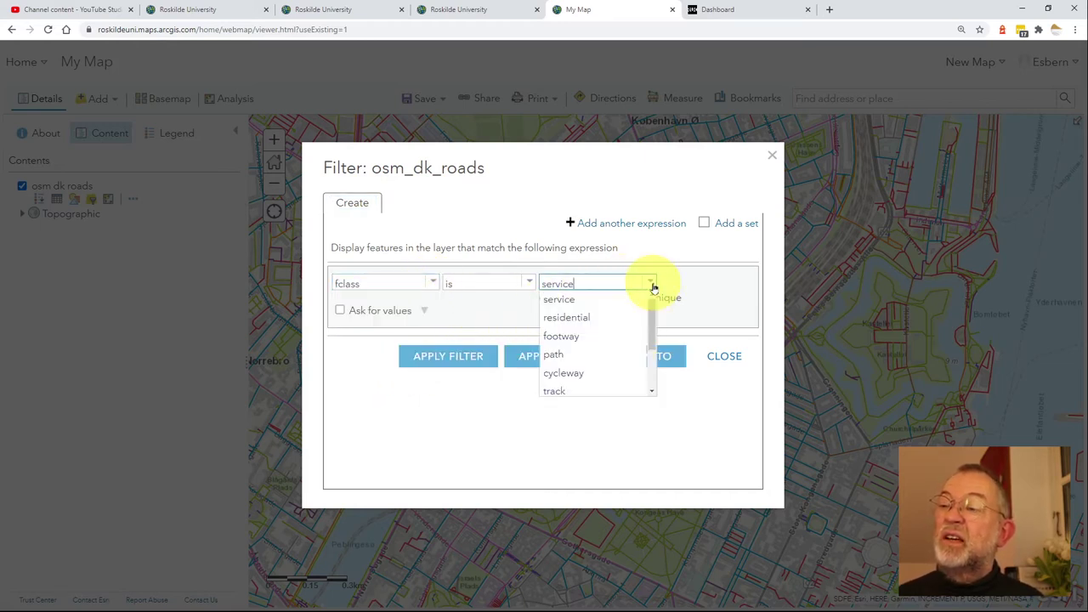
click(605, 358)
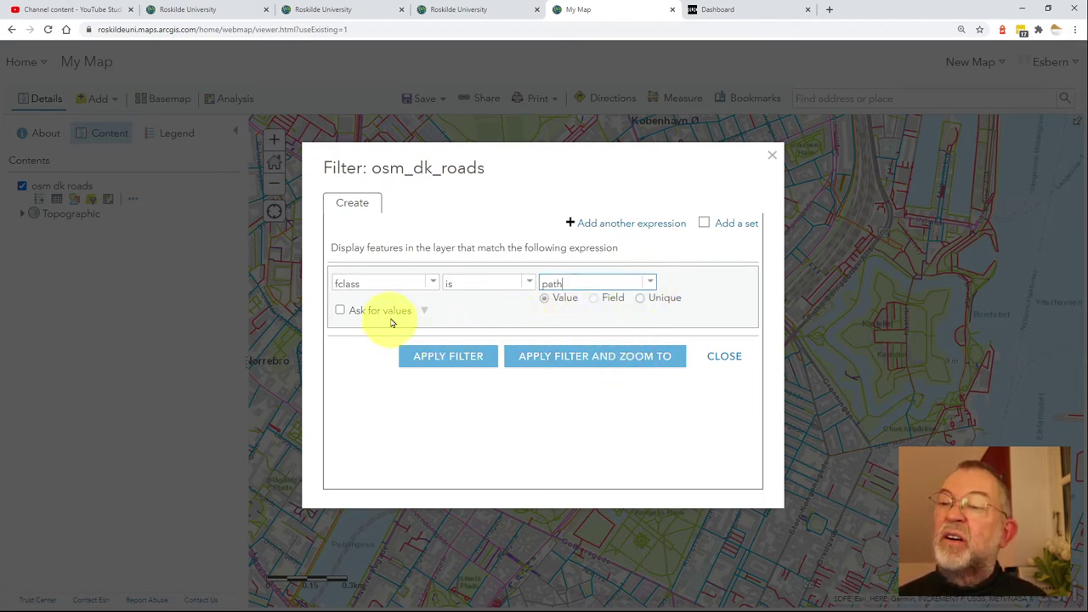
Add a second filter expression stating that fclass is cycleway.
click(645, 223)
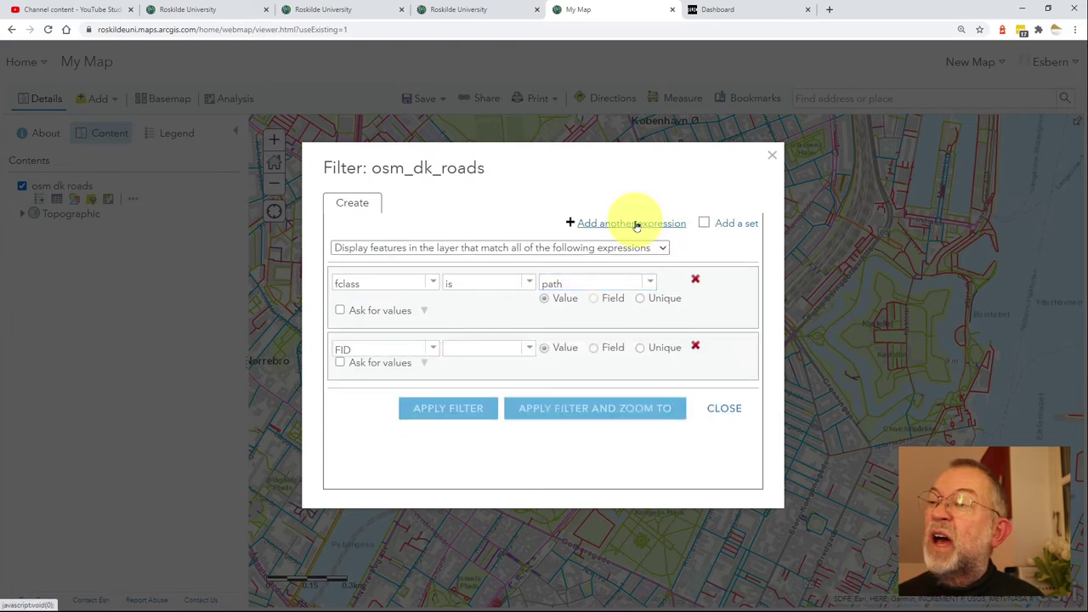
click(432, 352)
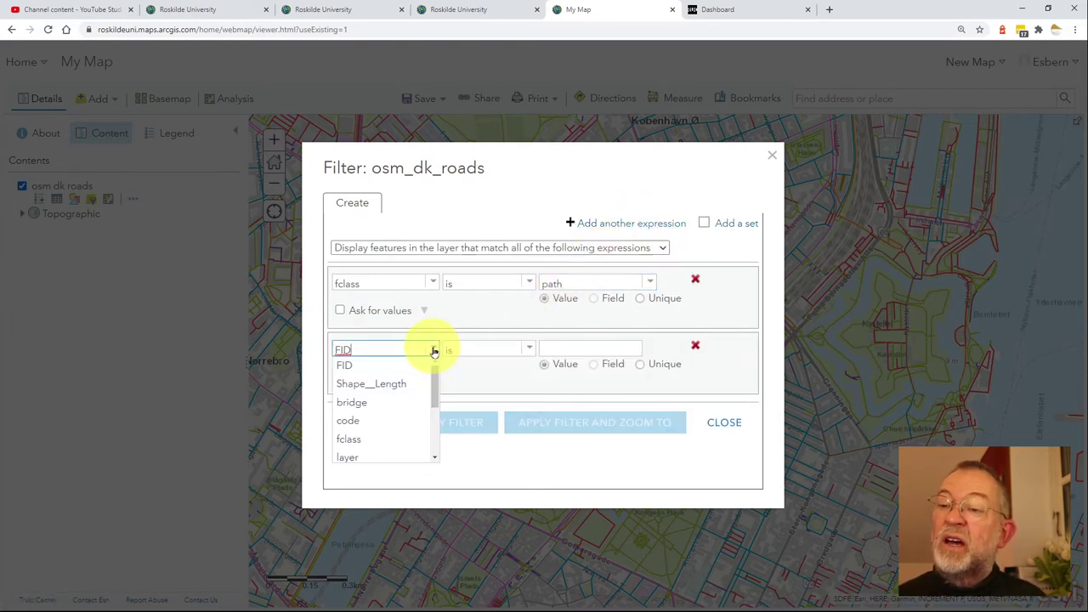
click(393, 439)
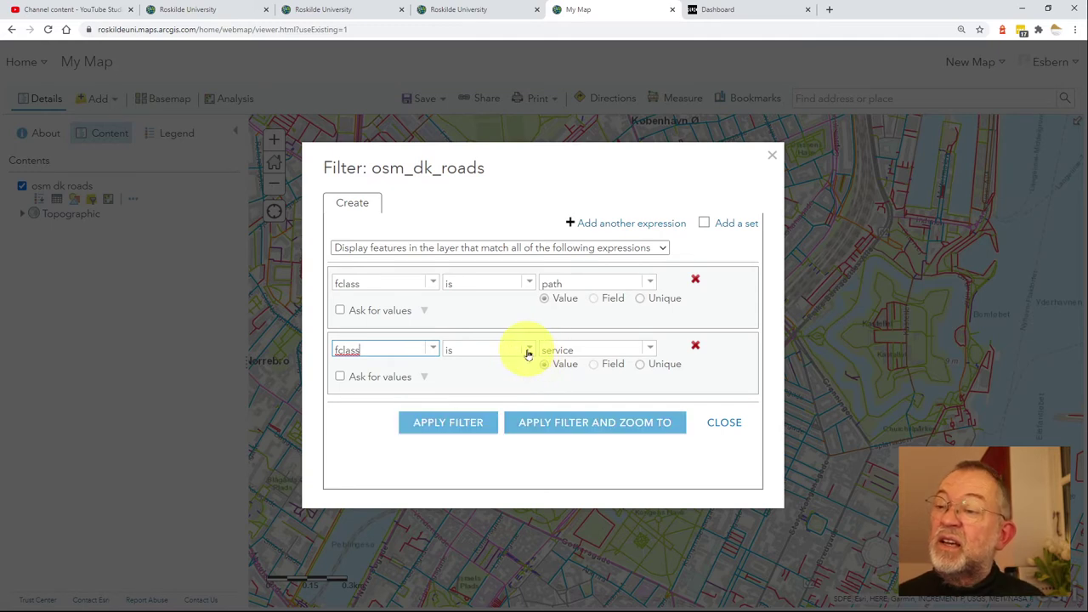
click(648, 352)
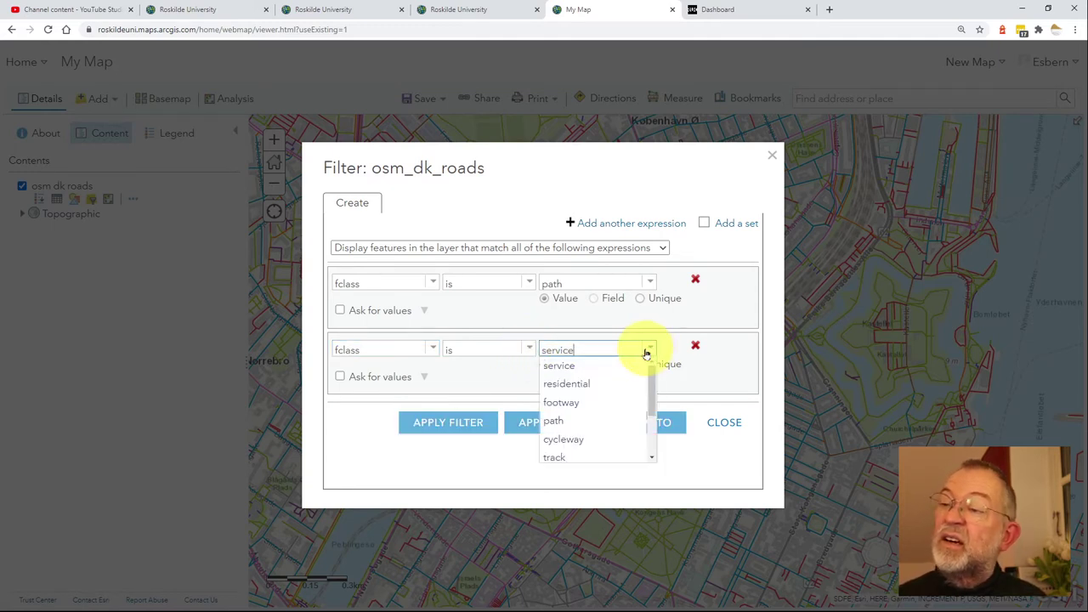
click(578, 439)
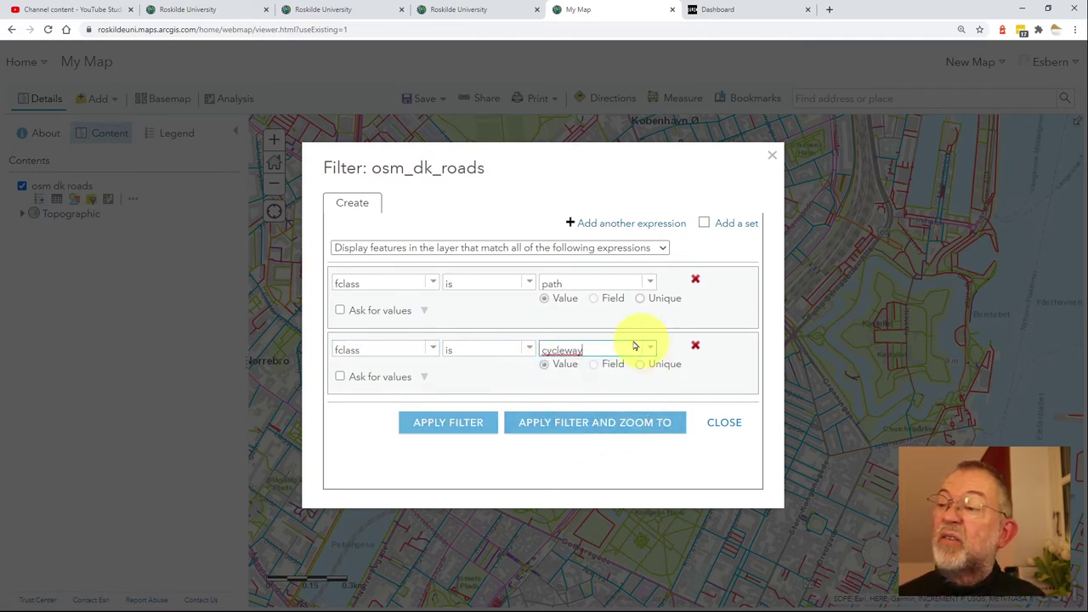
Add a third filter expression stating that fclass is footway.
click(625, 225)
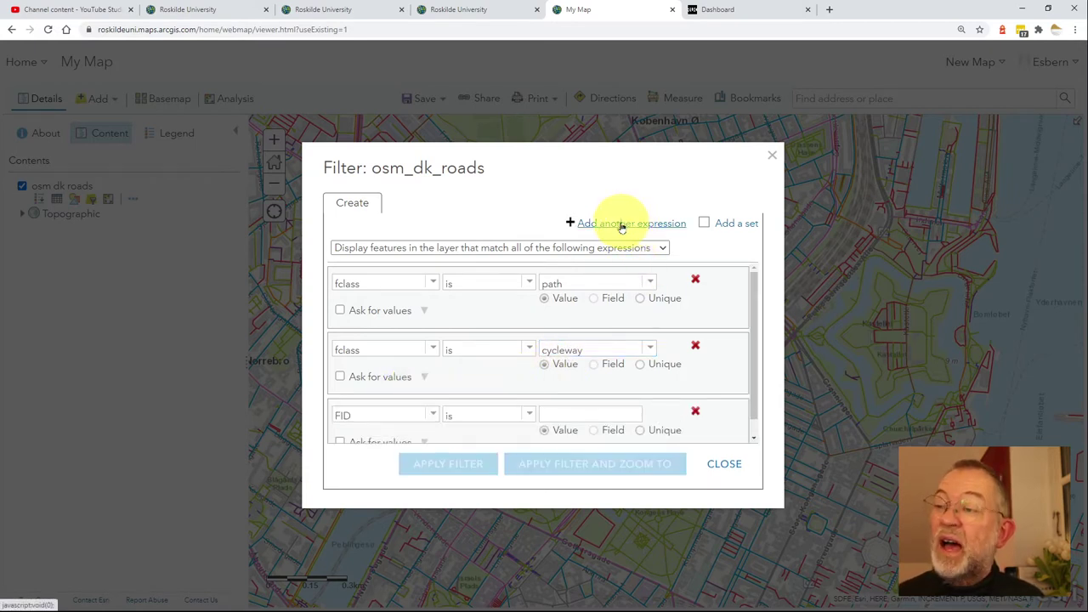
click(433, 417)
scroll(410, 476, down, 3)
scroll(404, 476, up, 3)
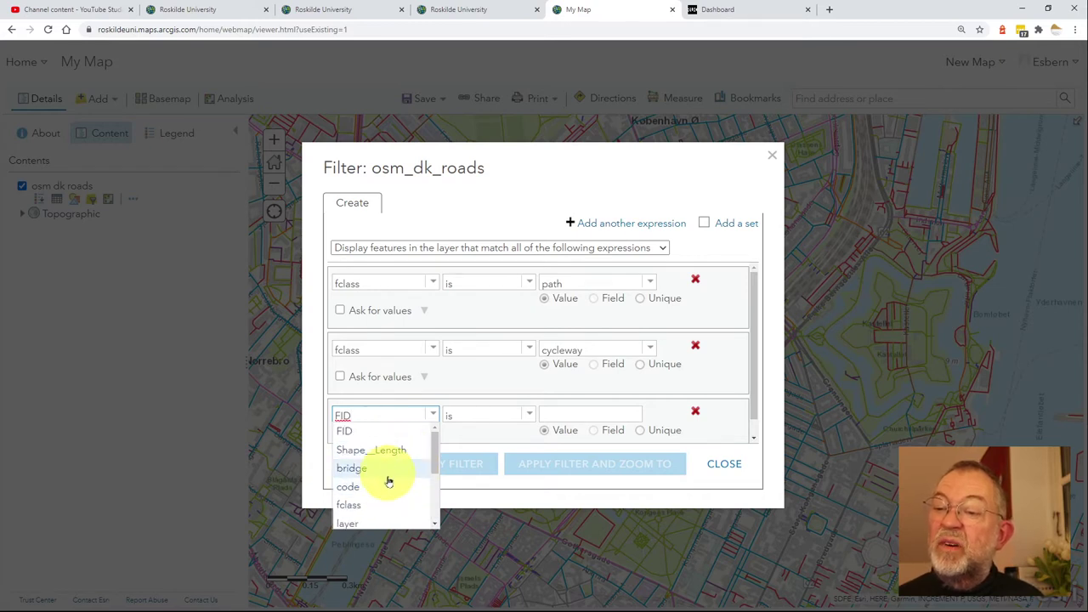
click(383, 504)
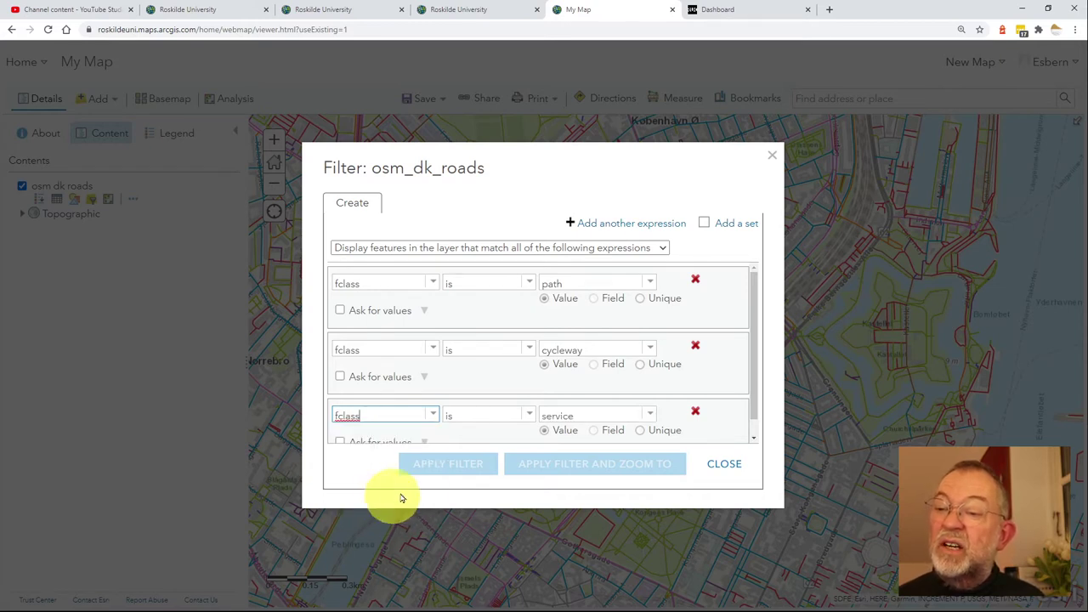
click(650, 416)
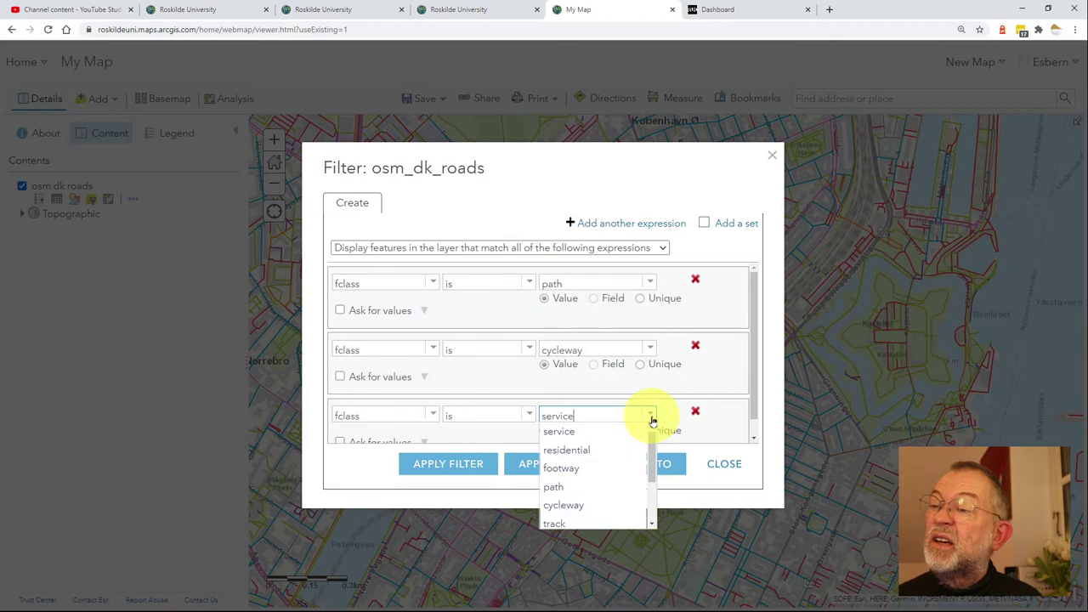
click(611, 470)
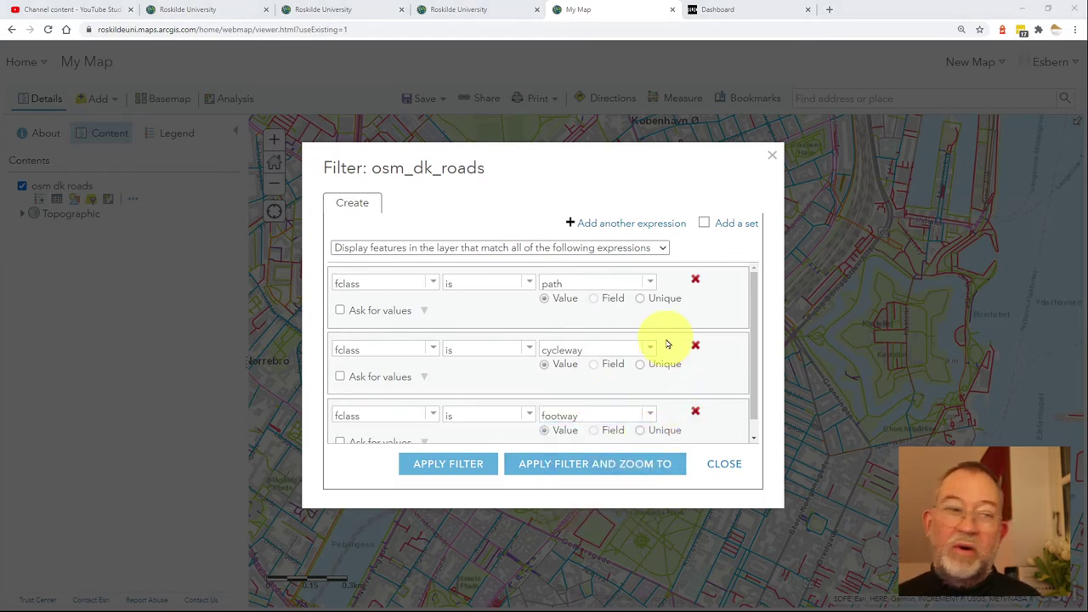
Check the query on the SQL slide, then make the filter match any of the expressions and apply it.
key(alt+Tab)
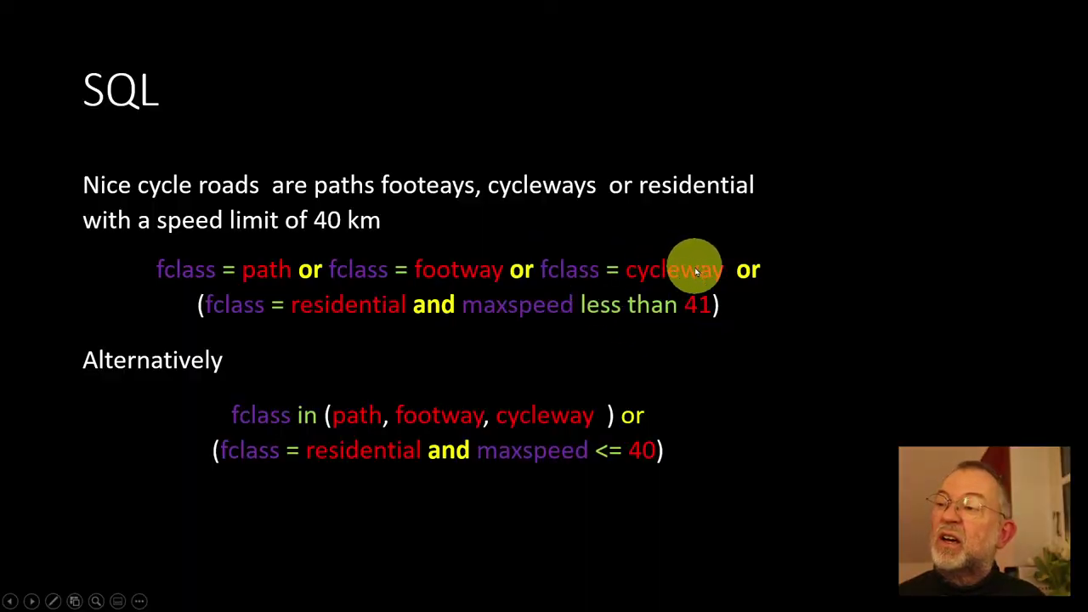
key(alt+Tab)
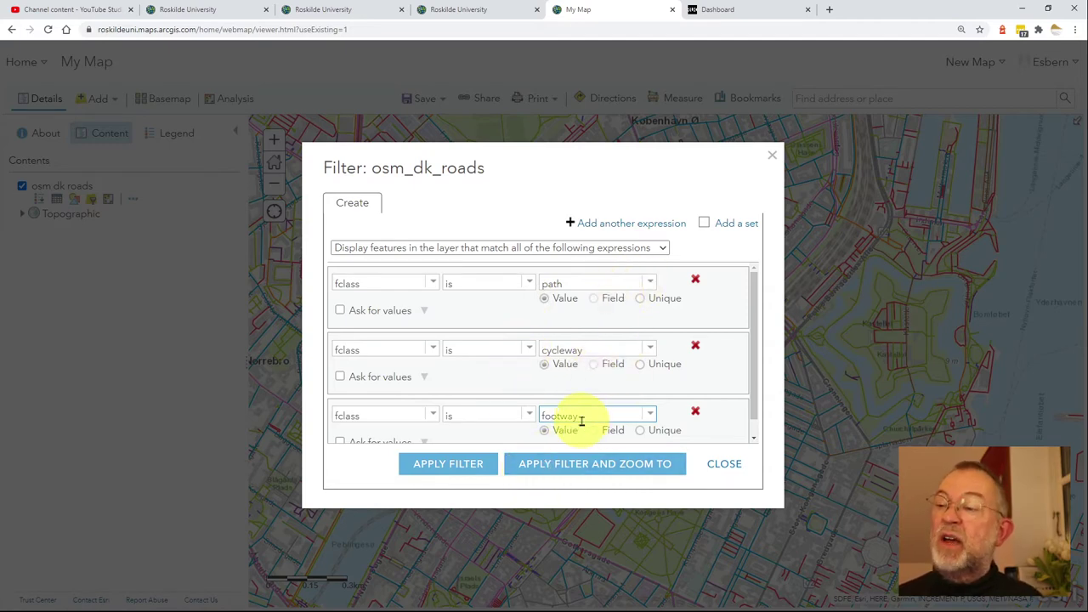
click(588, 247)
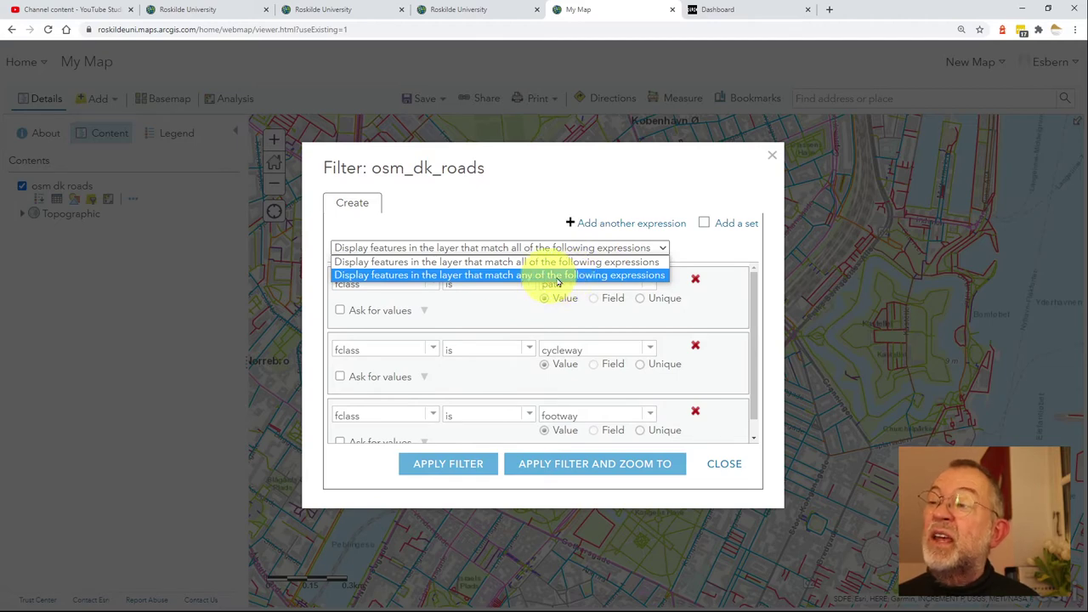
click(593, 275)
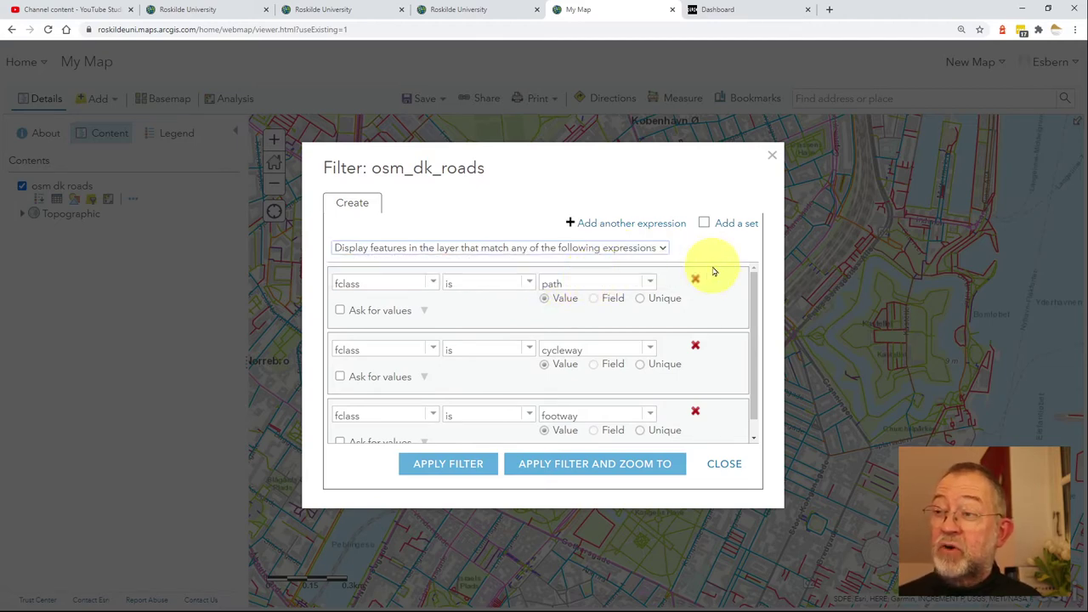
click(459, 466)
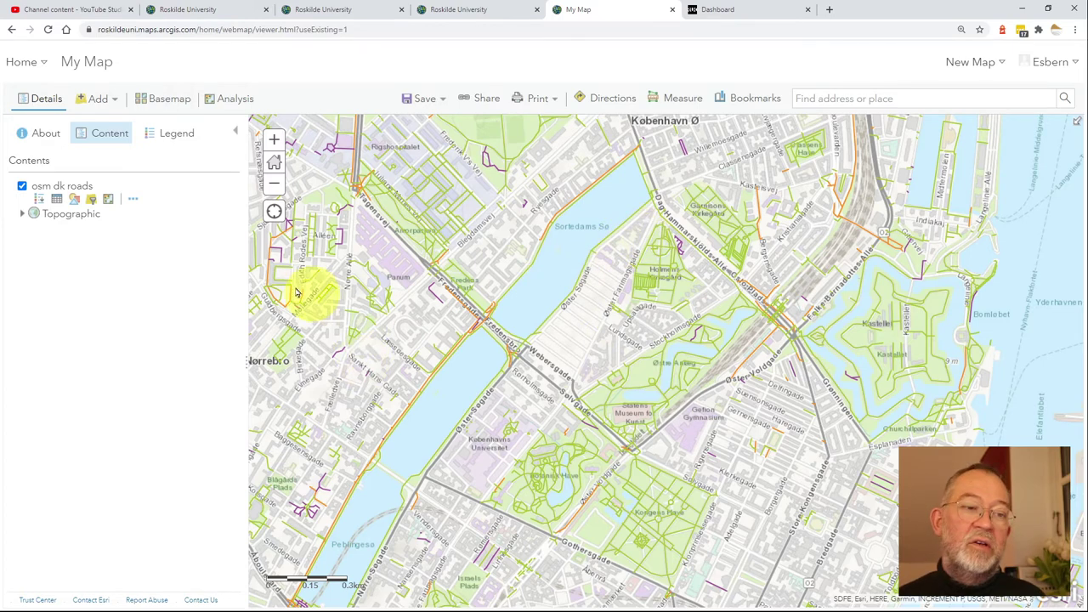
Reopen the roads filter for editing, recheck the SQL slide, and add an expression set below the three fclass expressions.
click(92, 200)
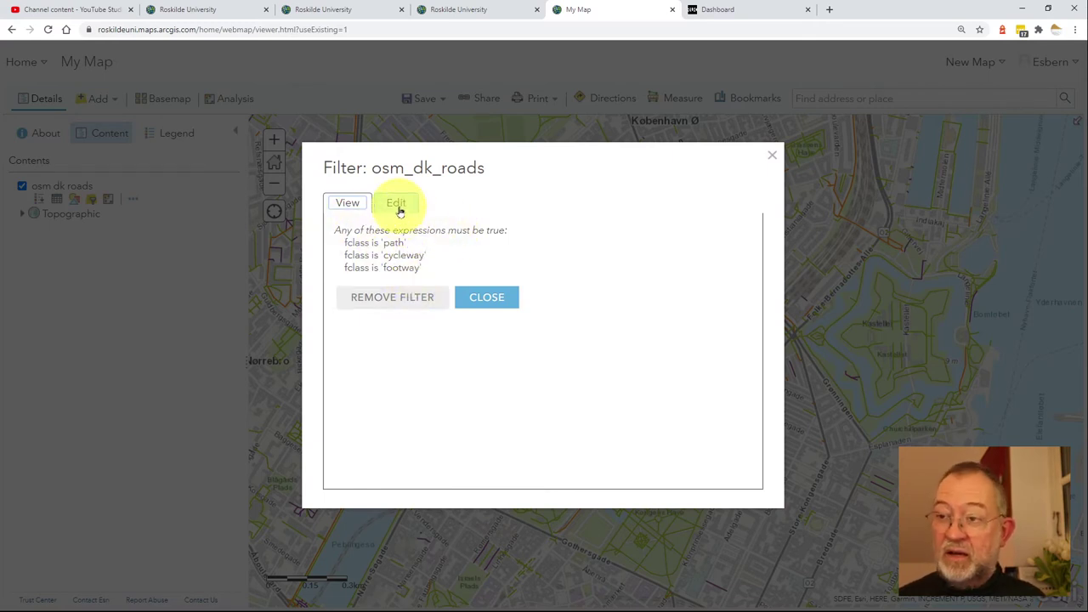
click(399, 208)
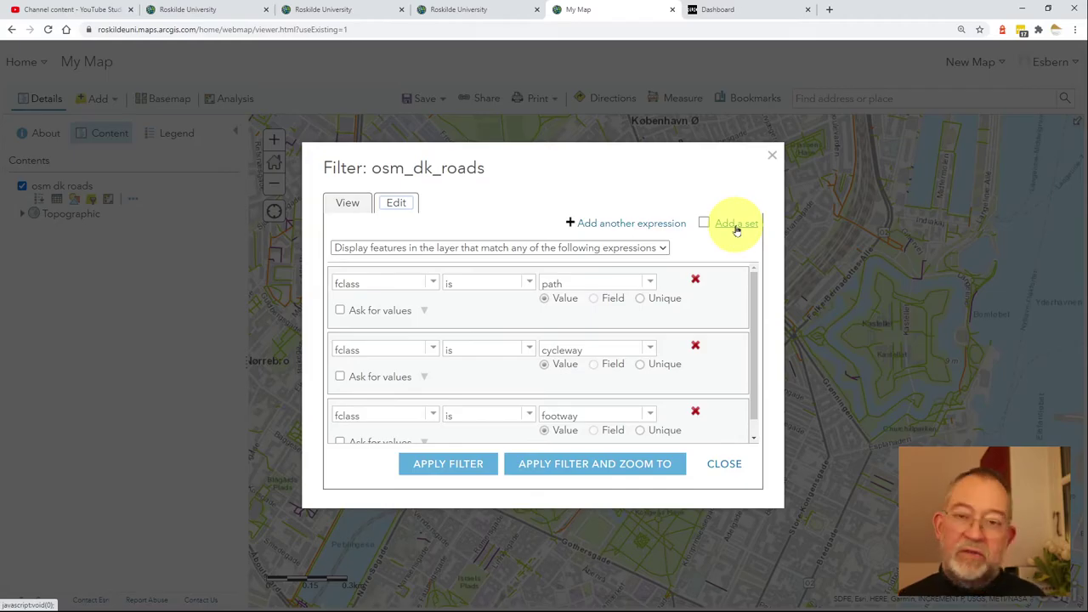
key(alt+Tab)
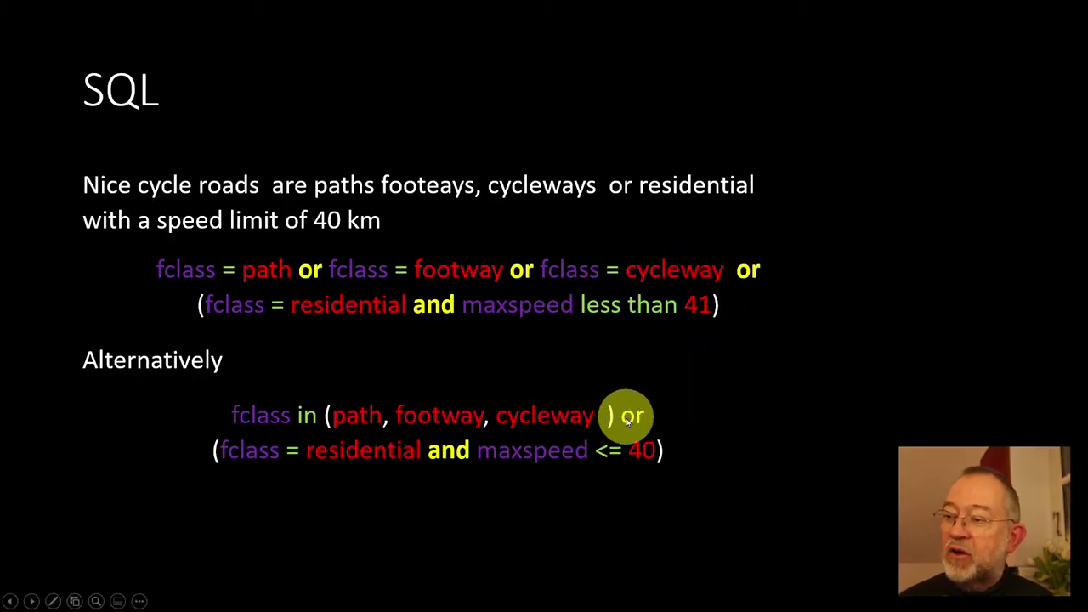
key(alt+Tab)
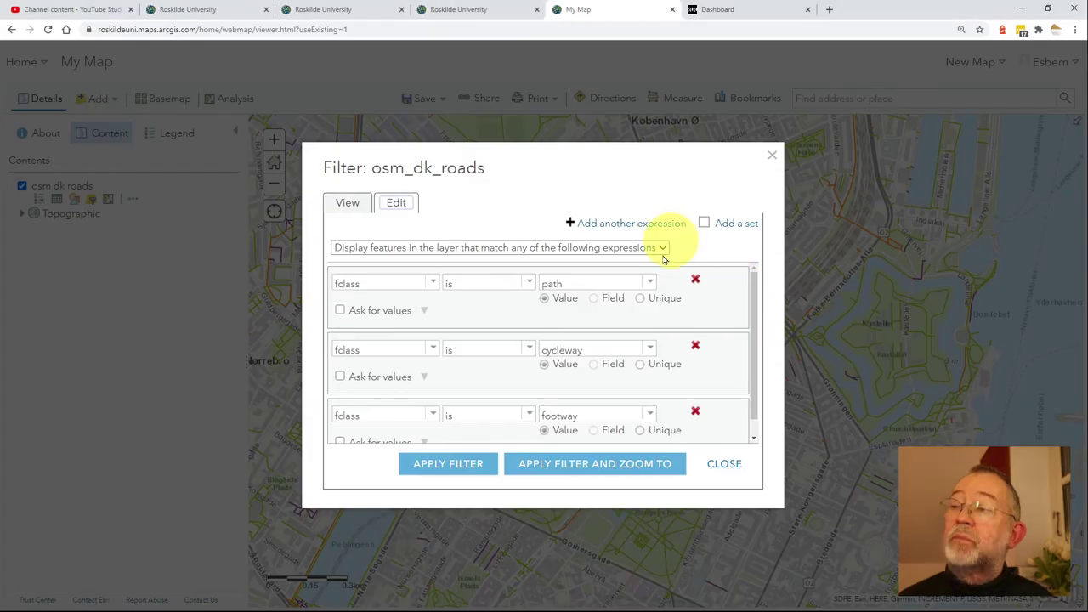
click(736, 224)
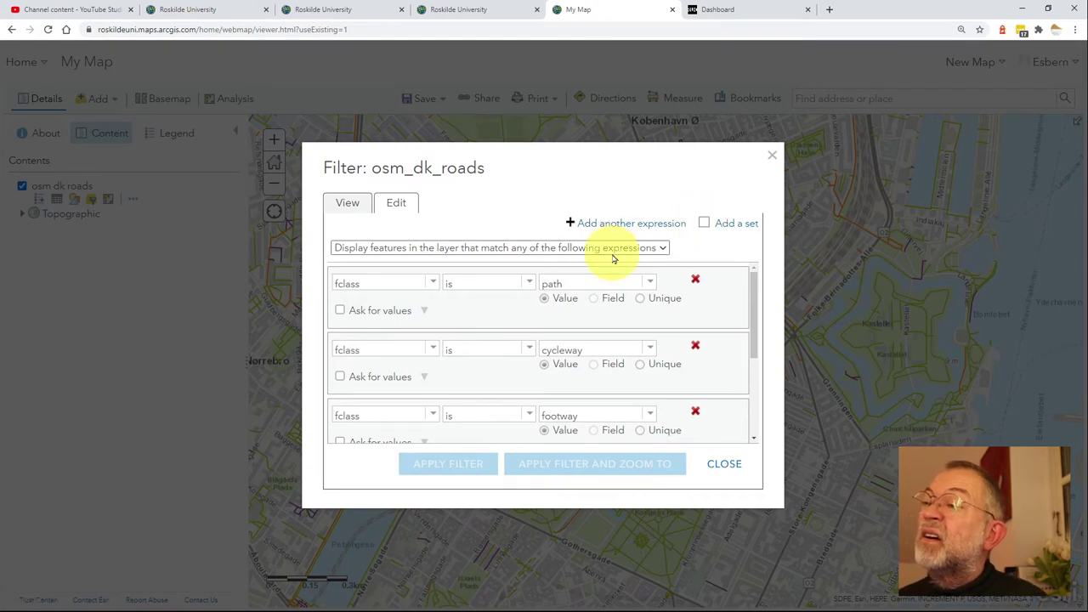
drag(754, 340, 755, 417)
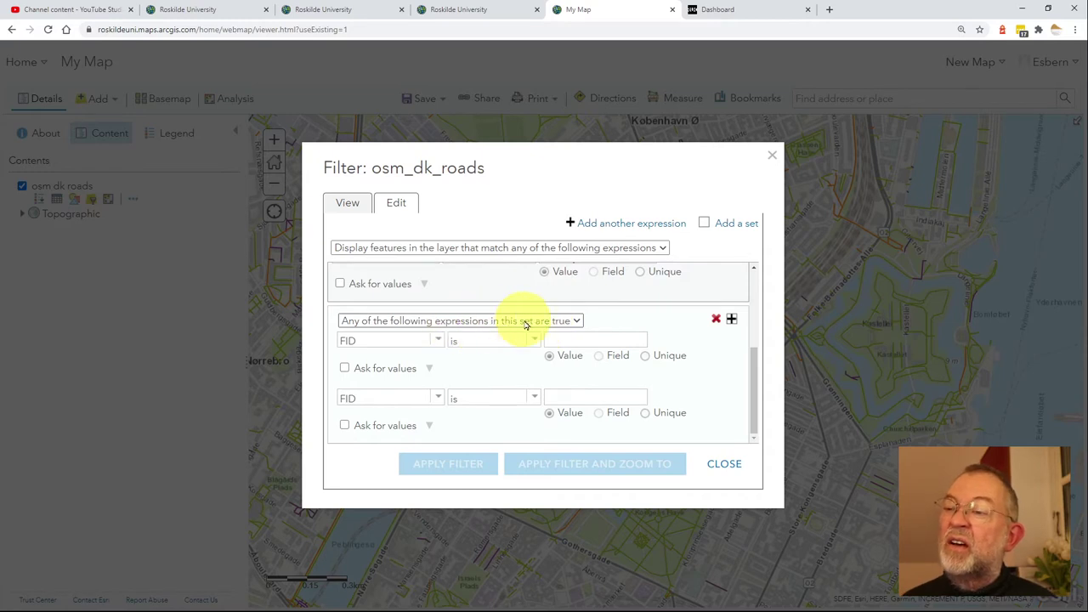
Set the first expression in the new set to fclass is residential.
click(439, 341)
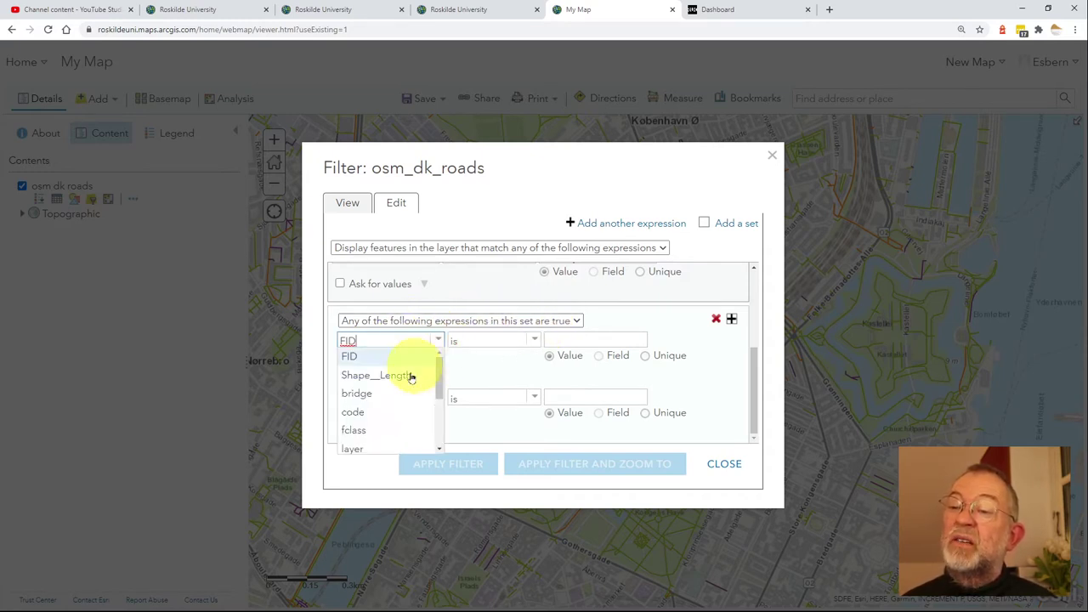
click(391, 430)
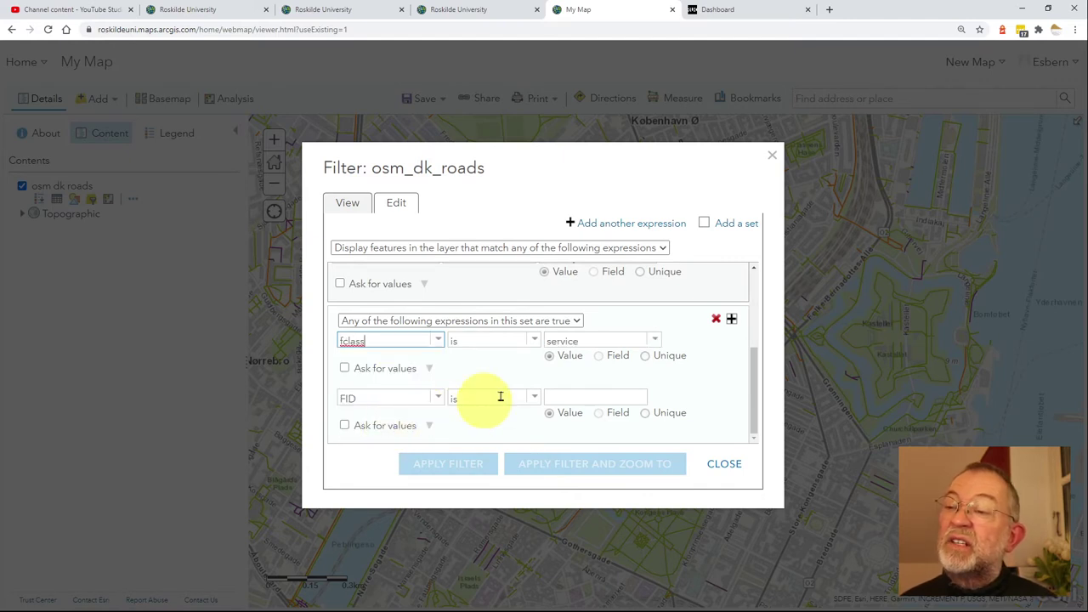
click(657, 343)
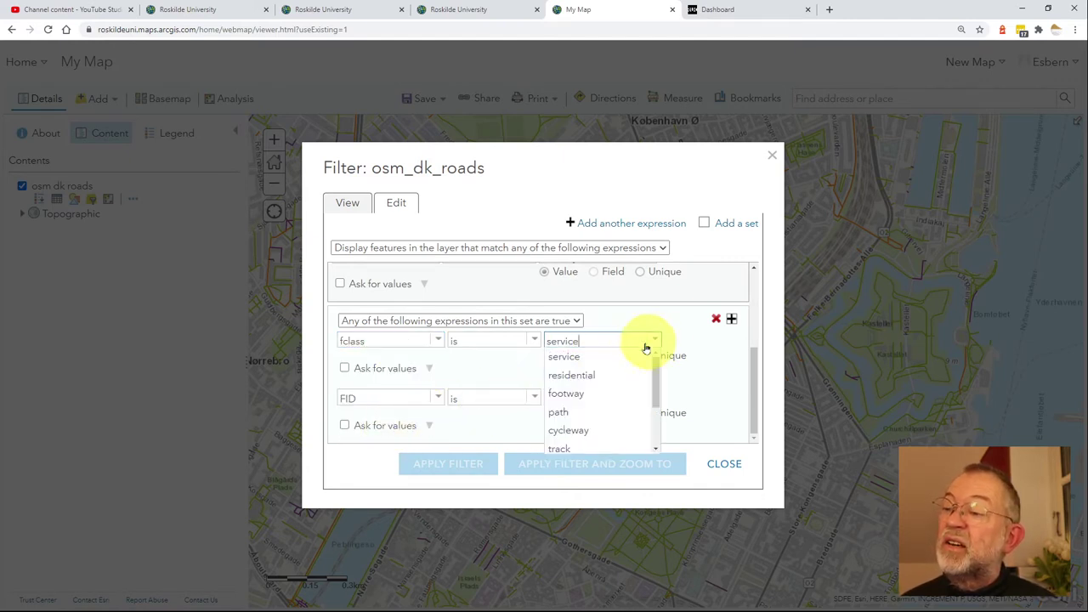
click(613, 377)
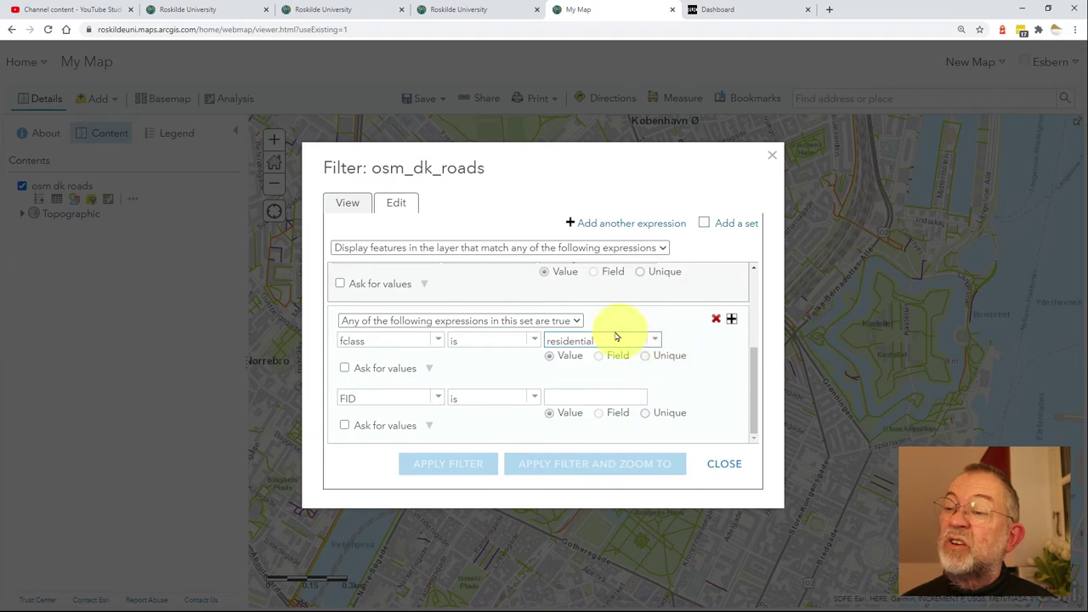
Set the second expression in the set to maxspeed is less than 41.
click(438, 401)
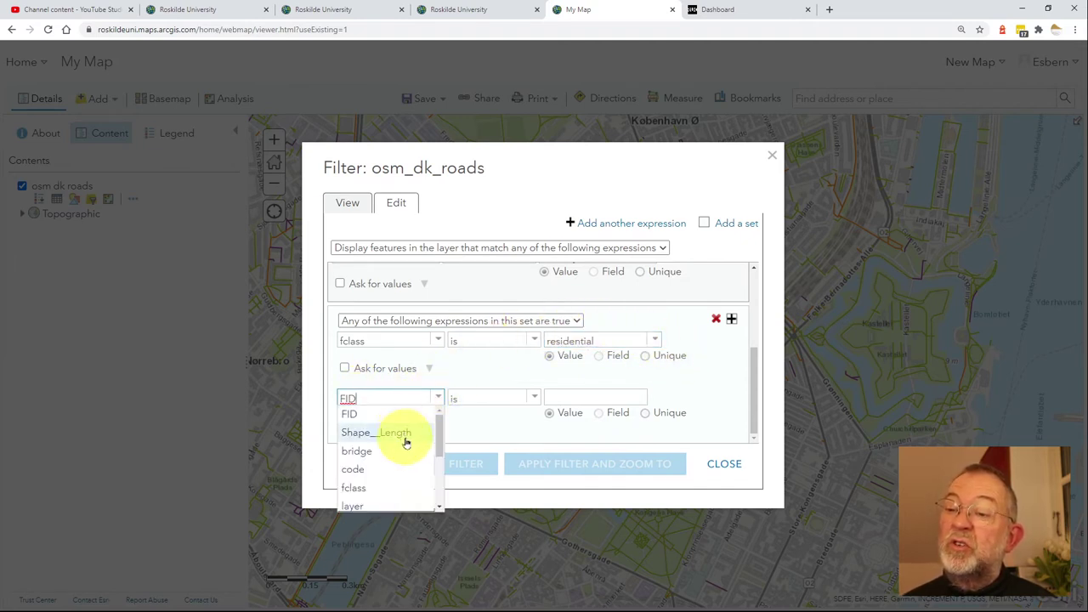
scroll(400, 476, down, 3)
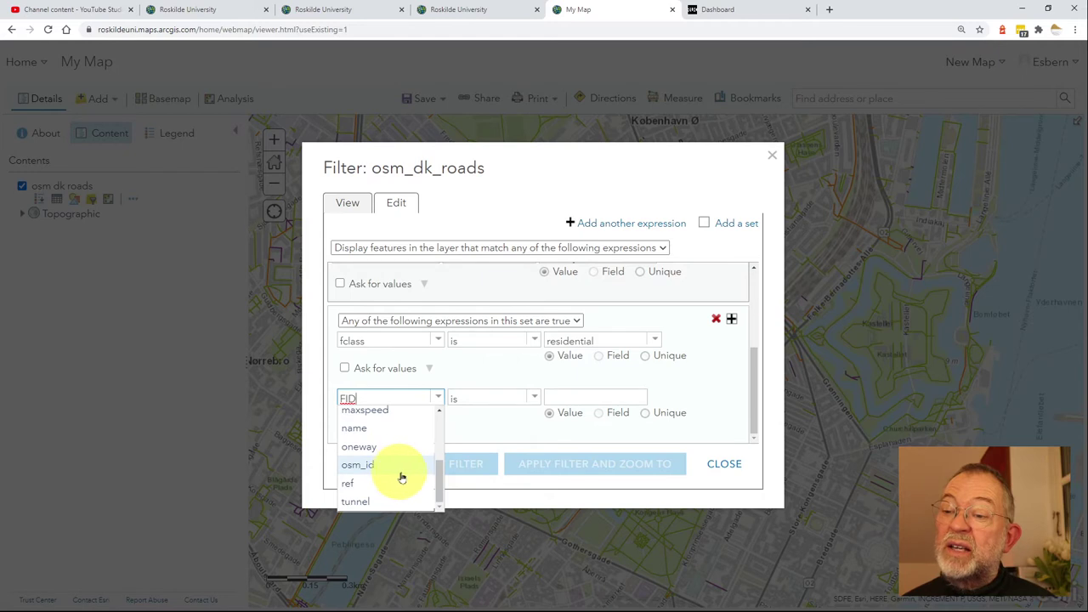
click(396, 411)
click(537, 400)
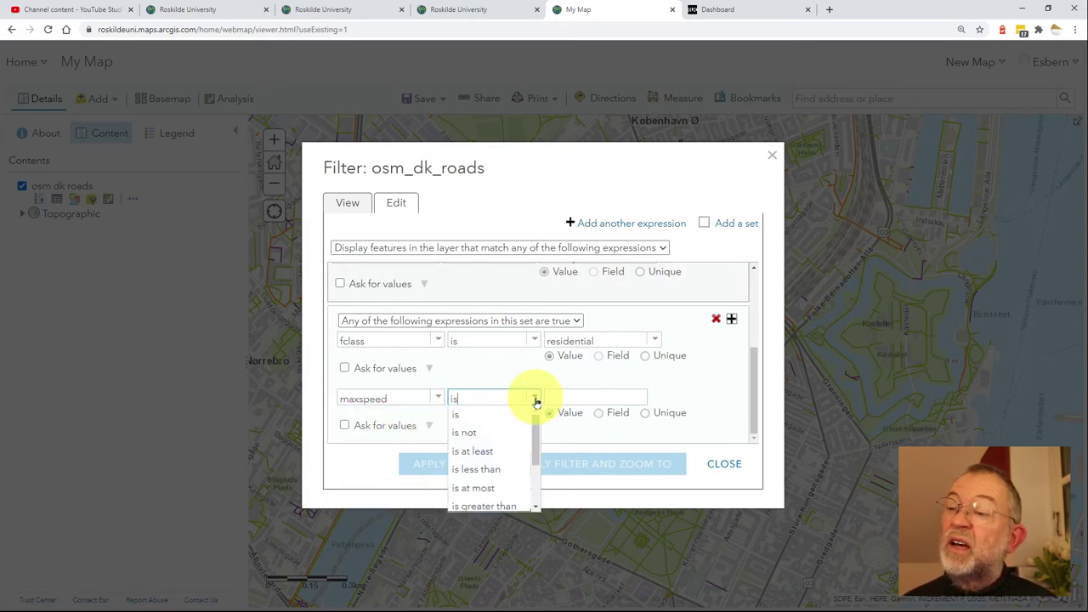
click(499, 470)
click(569, 396)
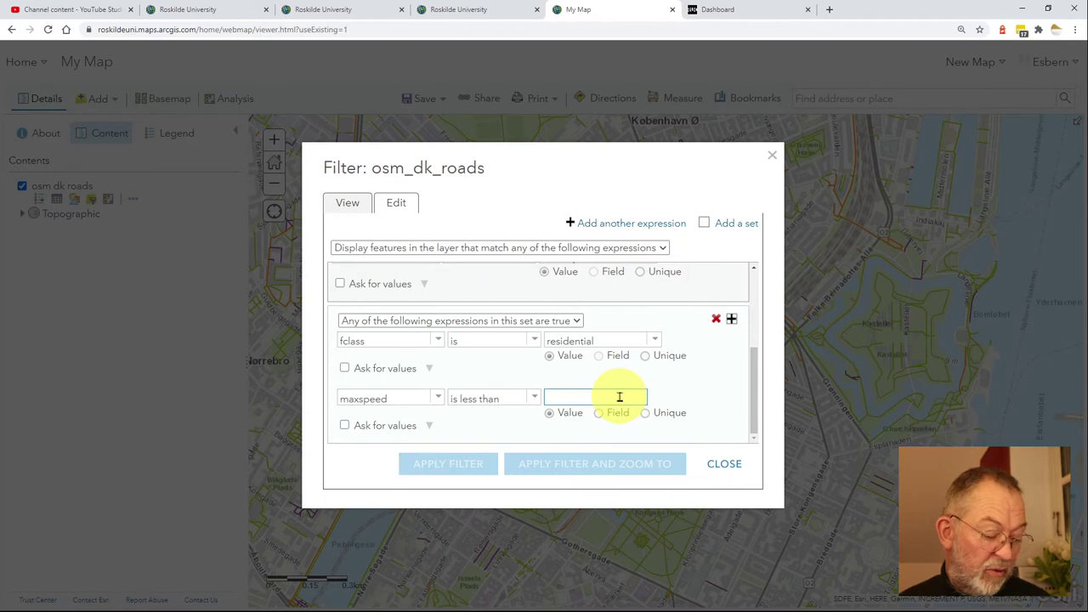
text(41)
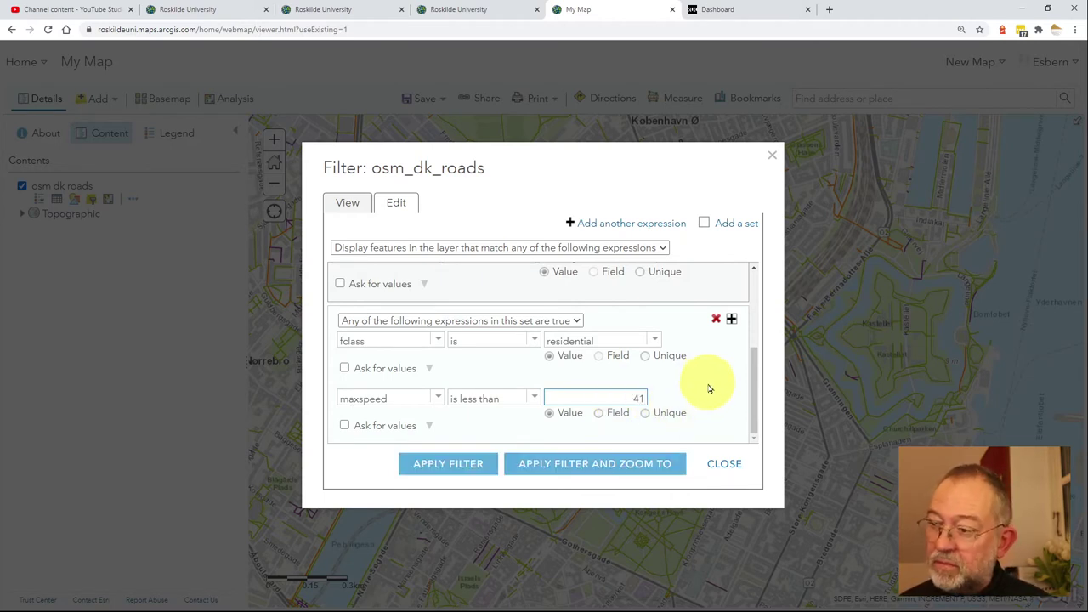
Try the unique value 40 for the maxspeed expression, and return to a plain value of 41.
click(645, 413)
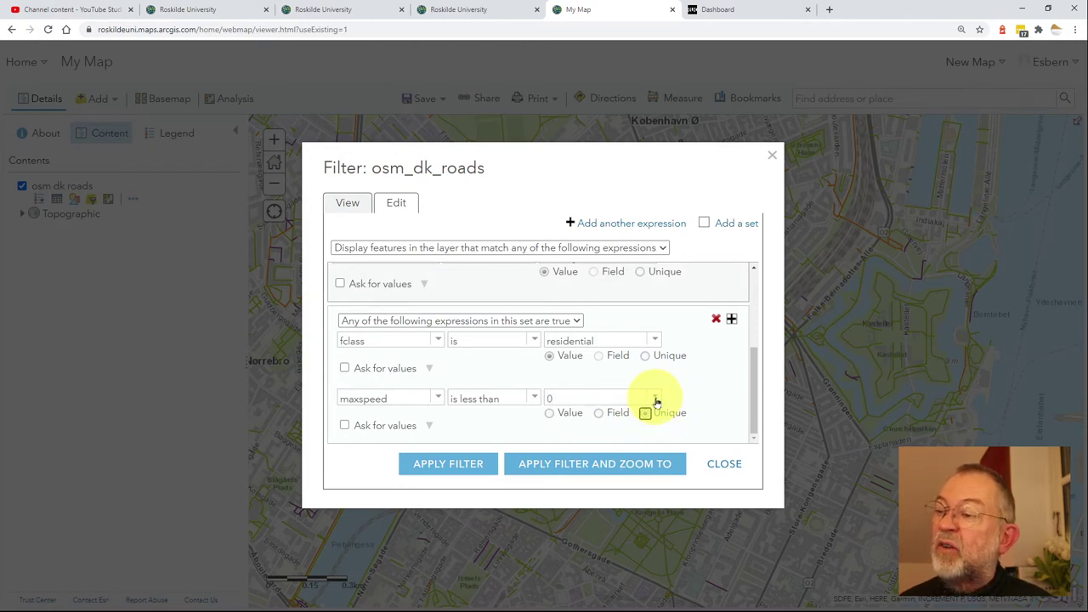
click(660, 399)
scroll(627, 452, down, 3)
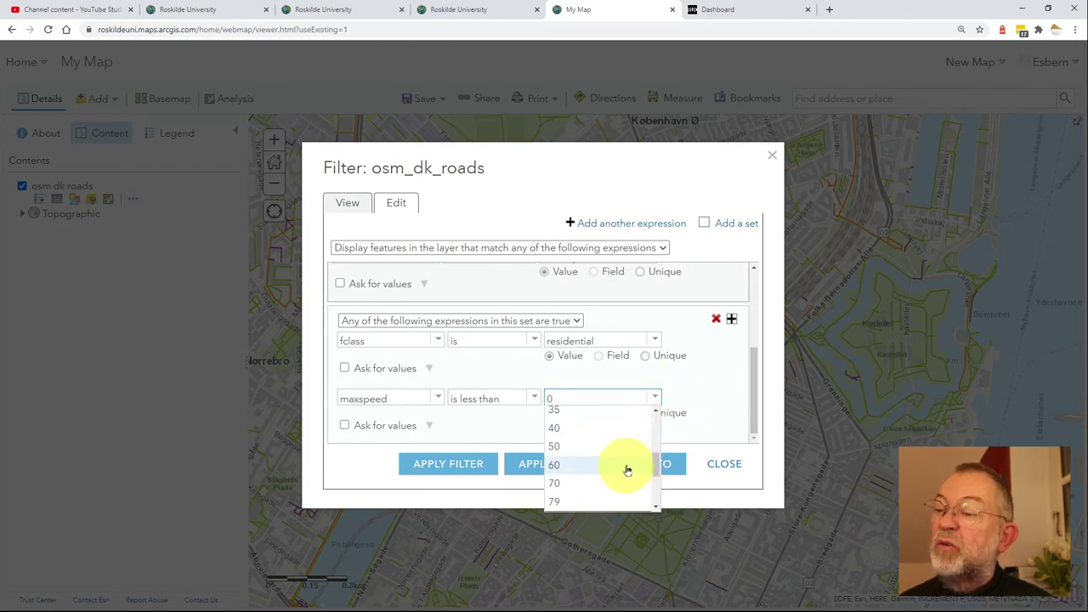
click(607, 428)
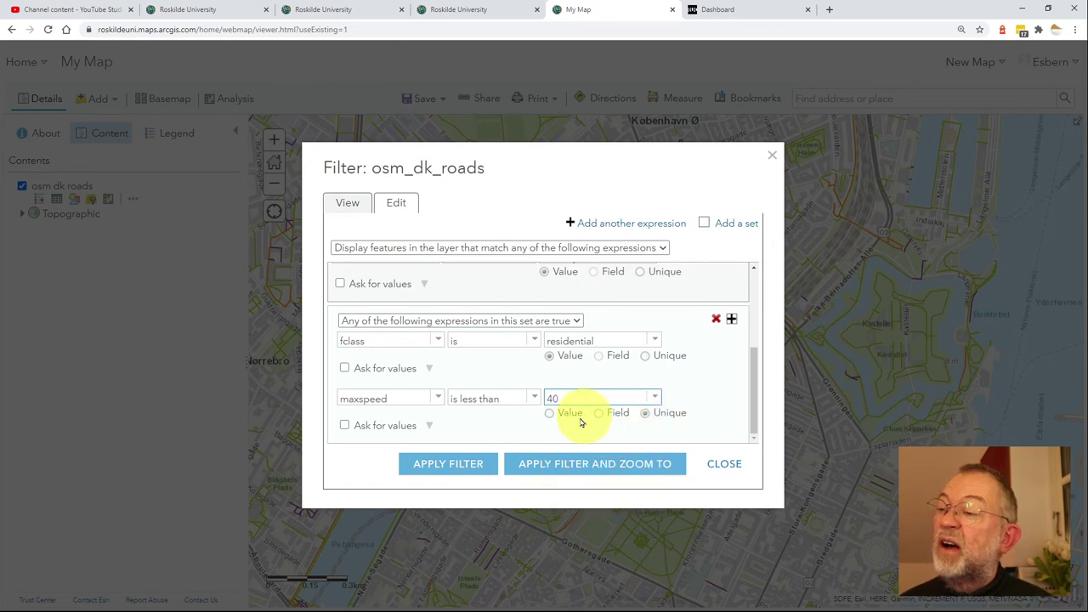
click(549, 414)
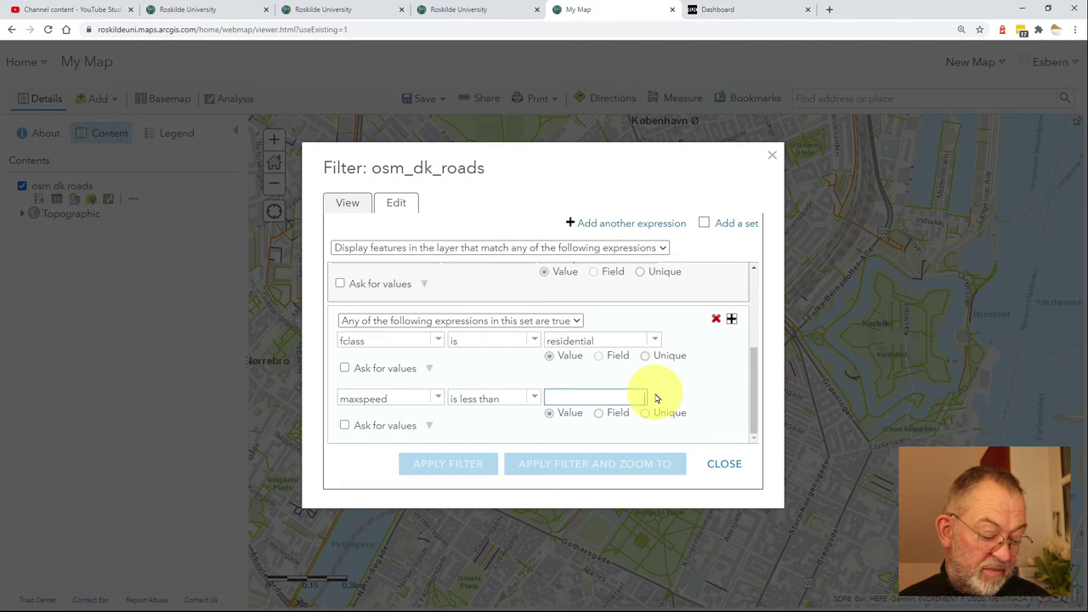
text(41)
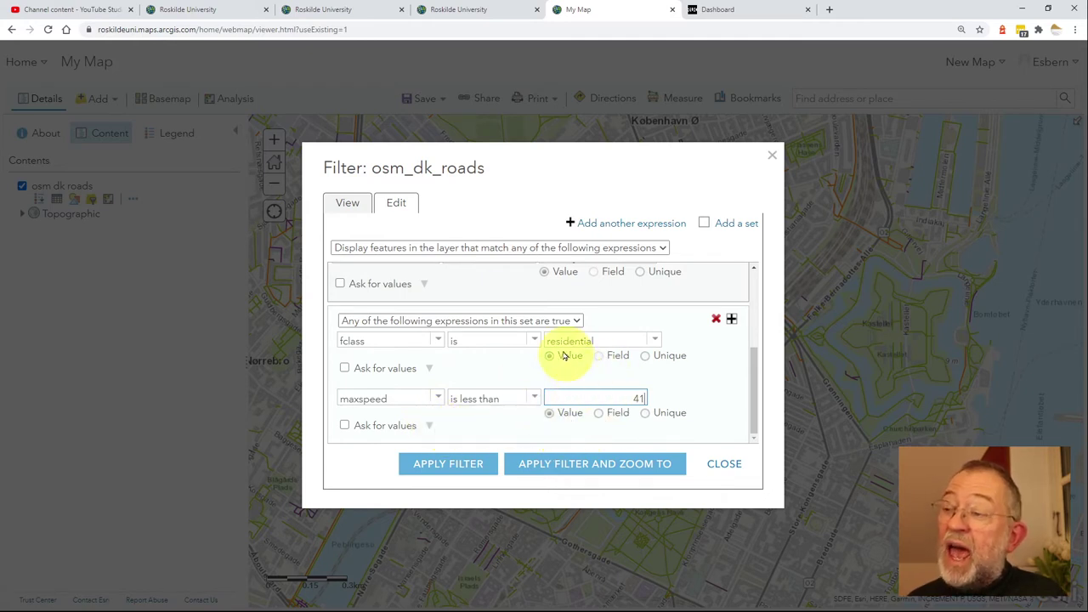
Require all expressions in the residential and maxspeed set to be true, and apply the filter.
click(539, 327)
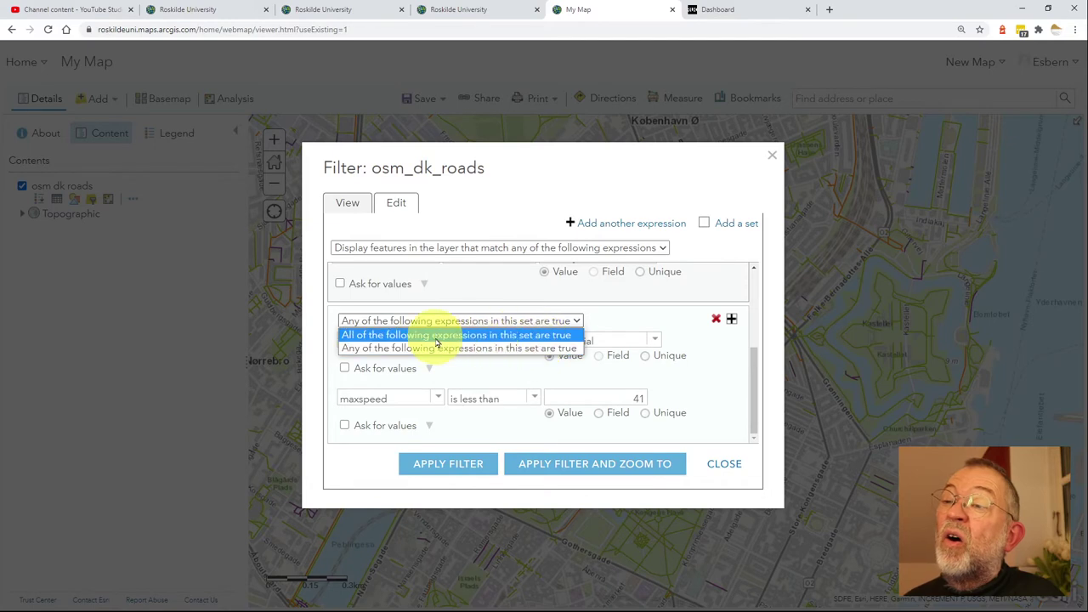
click(517, 335)
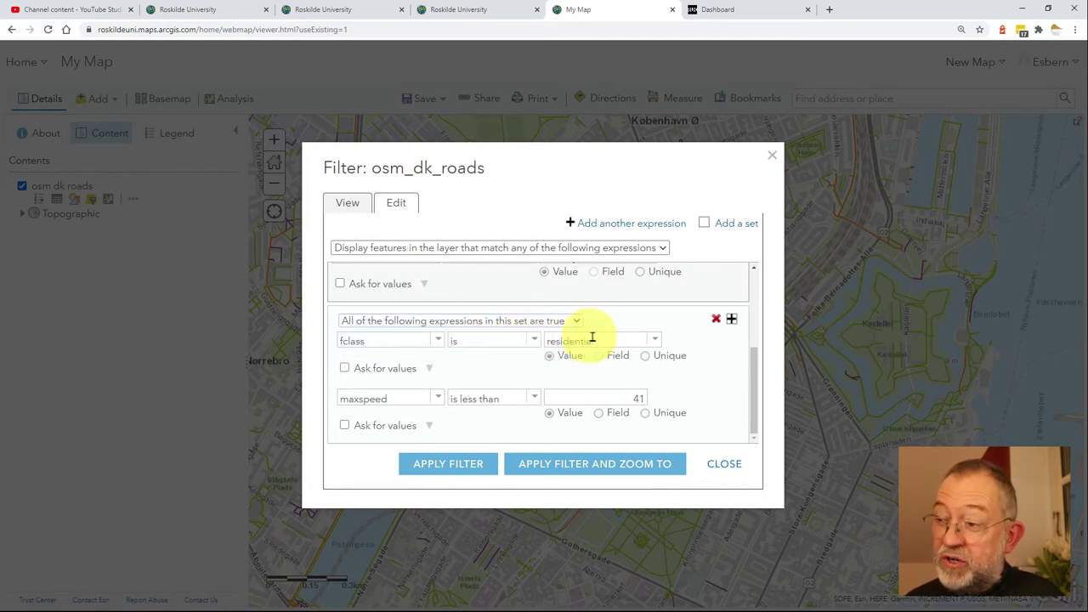
click(448, 463)
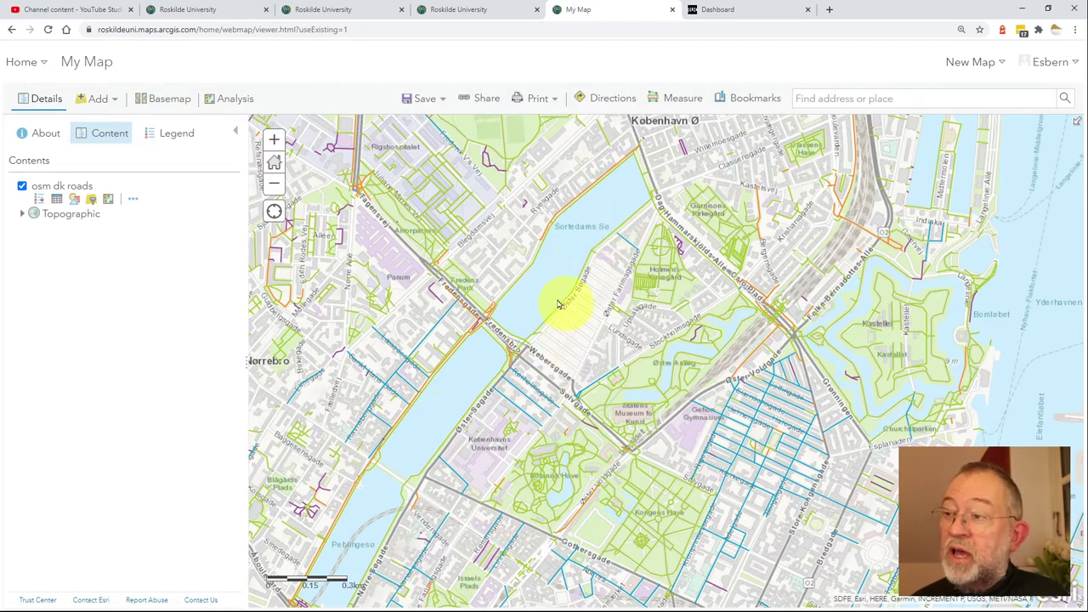
Review the roads layer's applied filter against the query on the SQL slide, and close the filter.
click(92, 202)
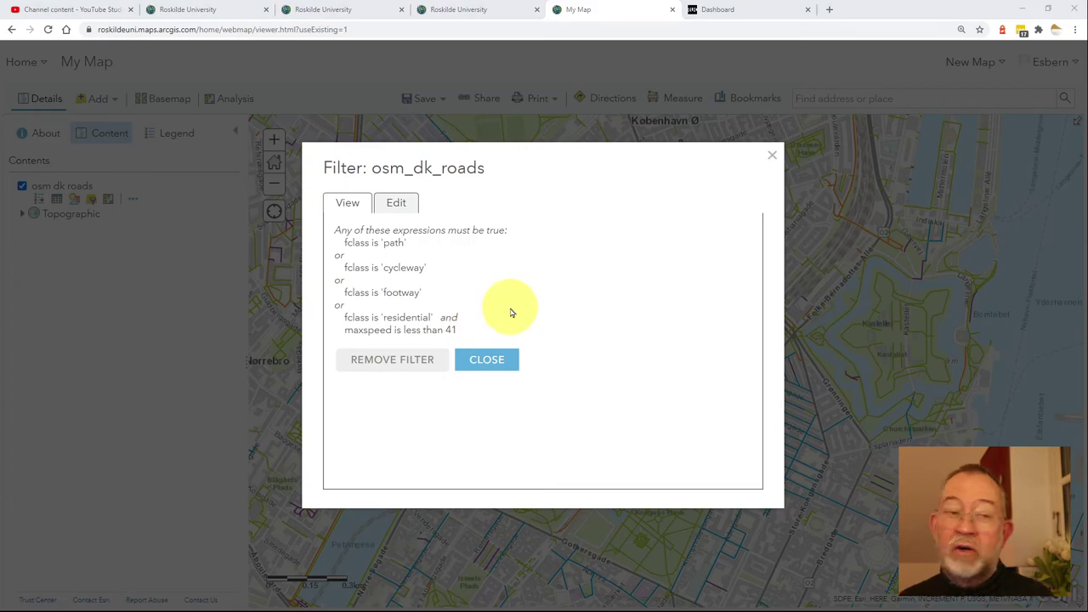
key(alt+Tab)
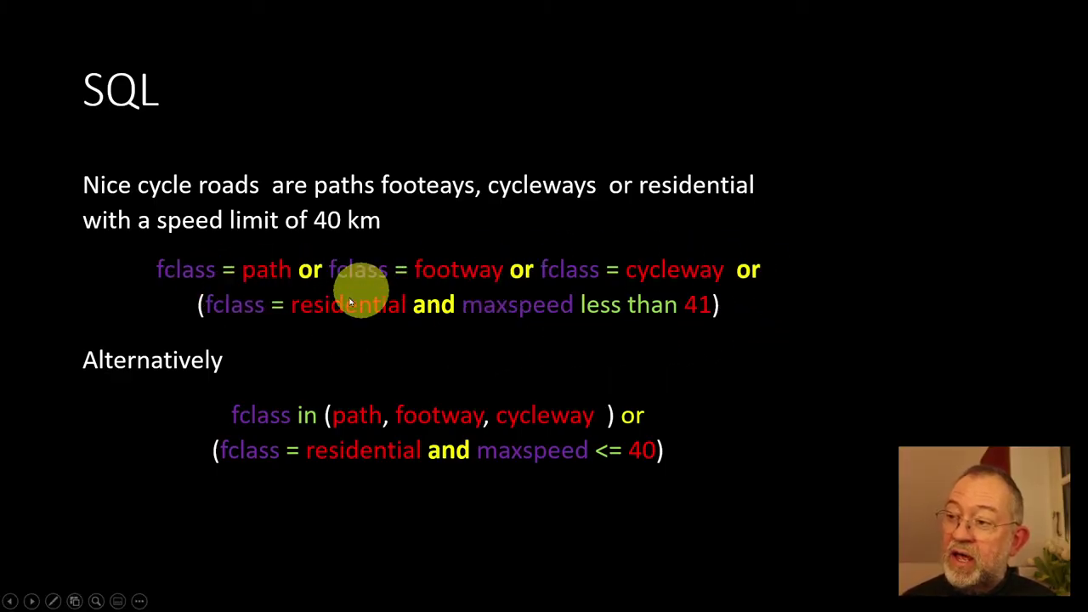
key(alt+Tab)
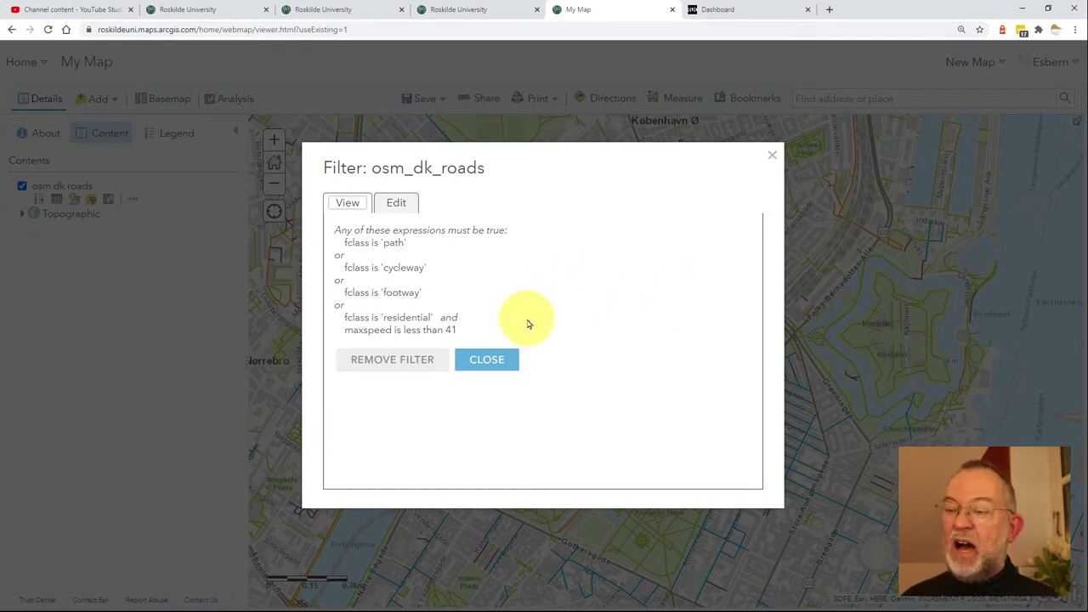
click(486, 359)
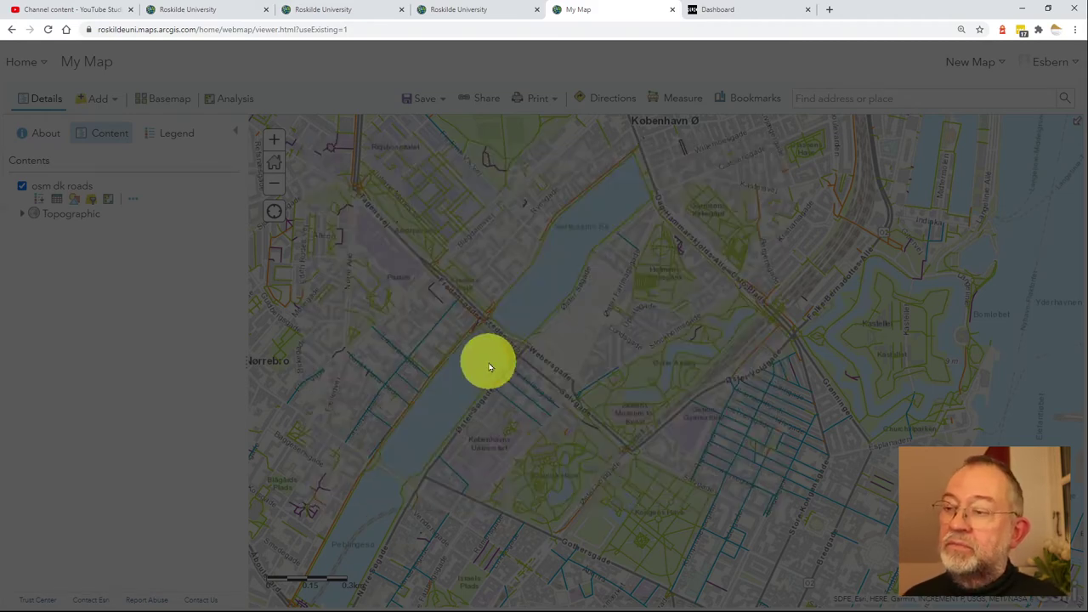
View the filtered roads across a wider area of Copenhagen and check the legend's road classes, returning to the map contents.
scroll(538, 327, down, 2)
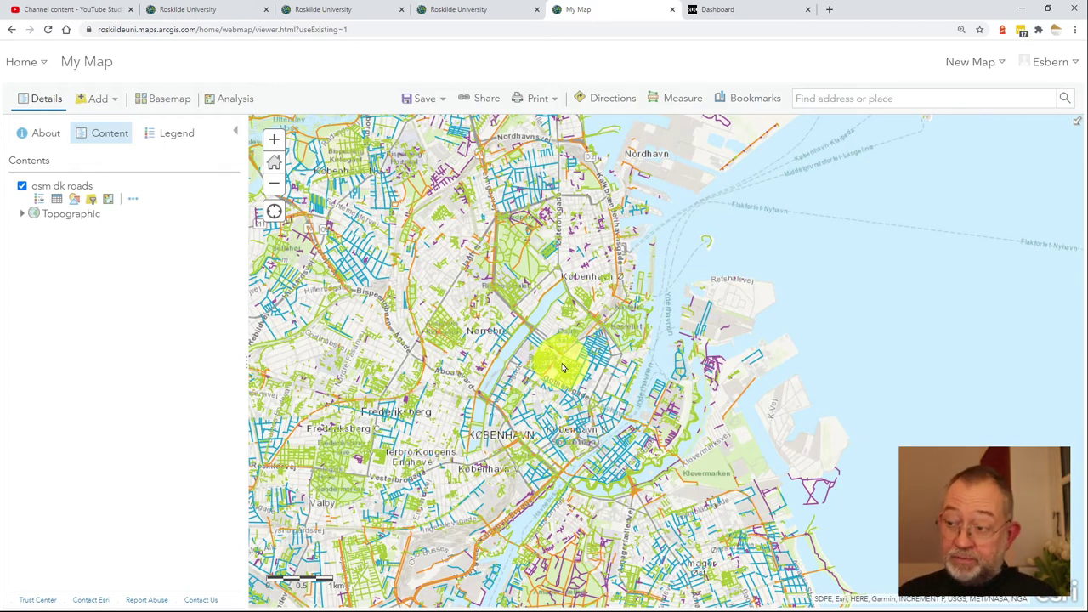
click(175, 133)
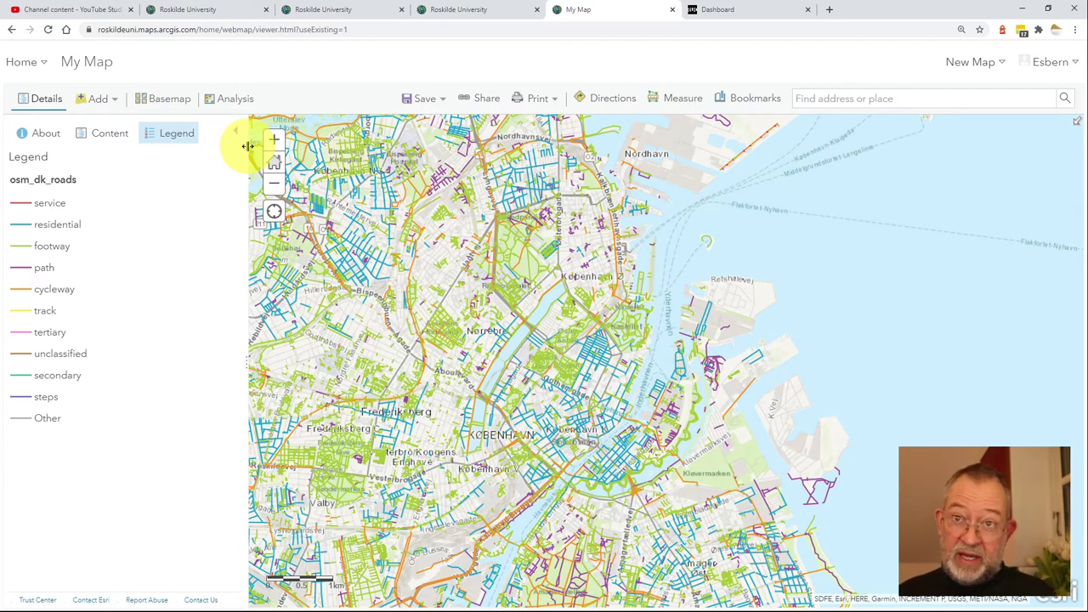
click(103, 141)
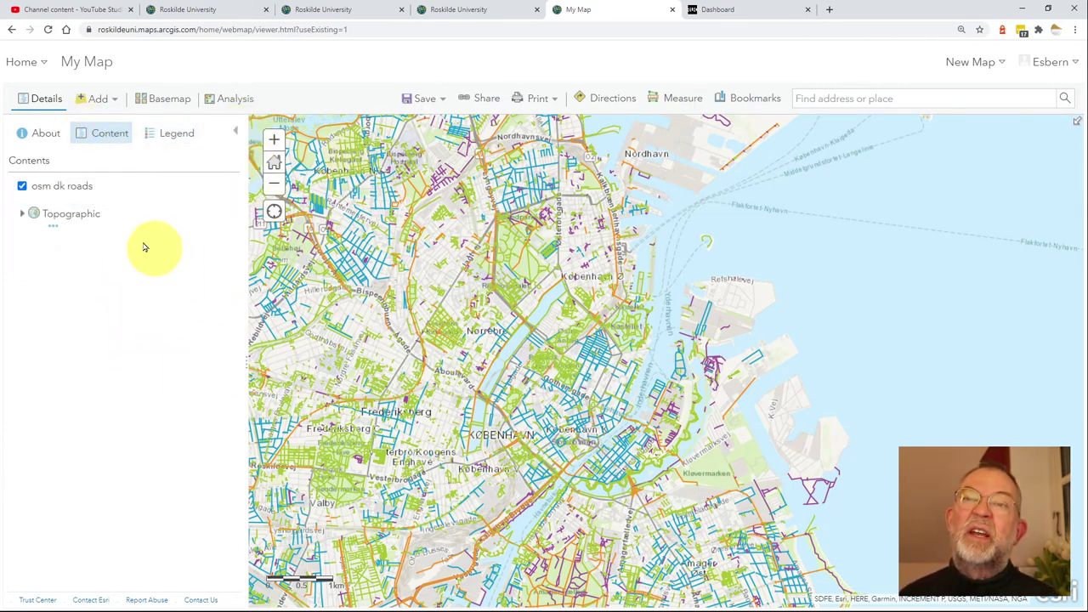
Open the style settings of the osm dk roads layer and try Location (Single symbol) before returning to Types (Unique symbols).
mouse_move(102, 197)
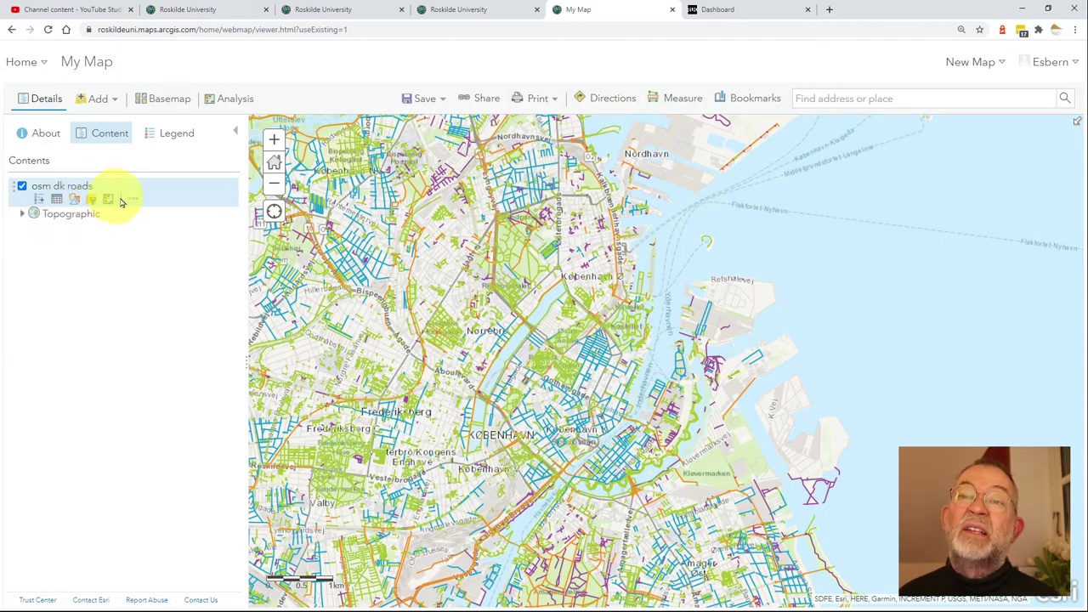
click(74, 201)
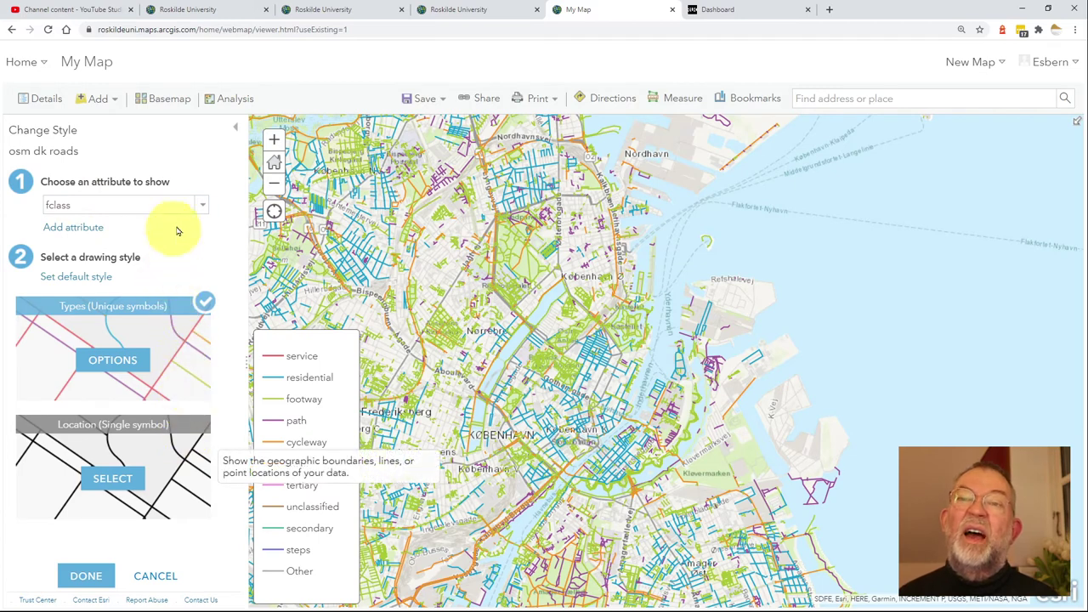
mouse_move(165, 340)
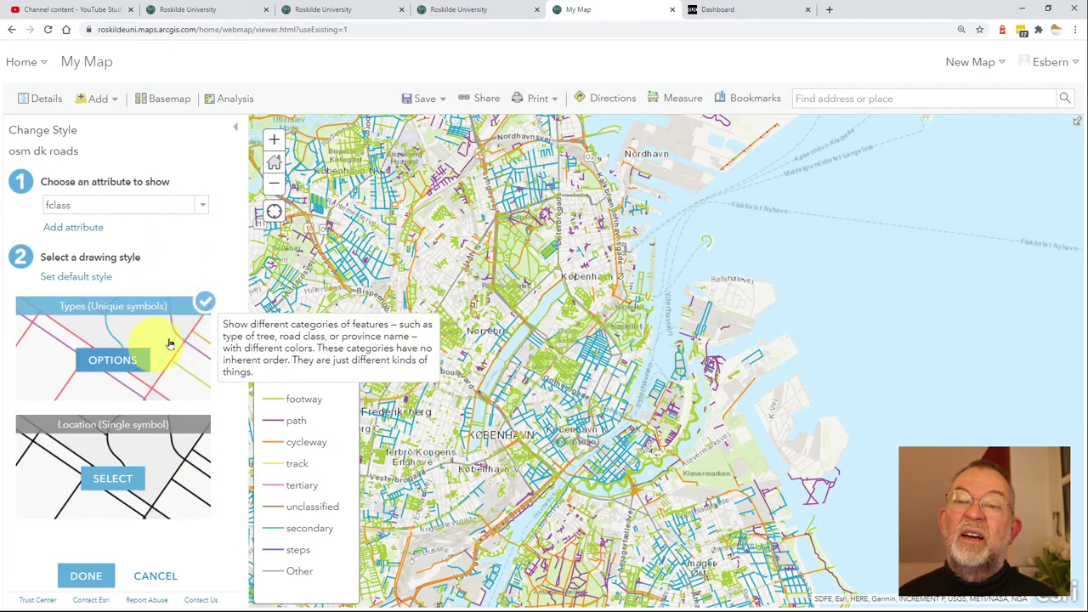
click(138, 437)
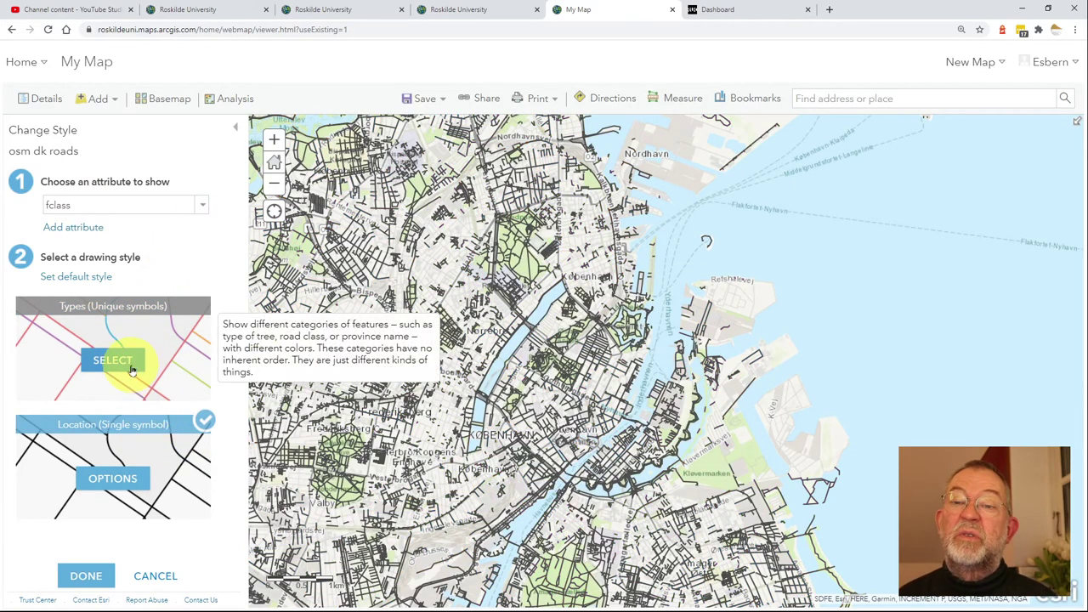
click(165, 331)
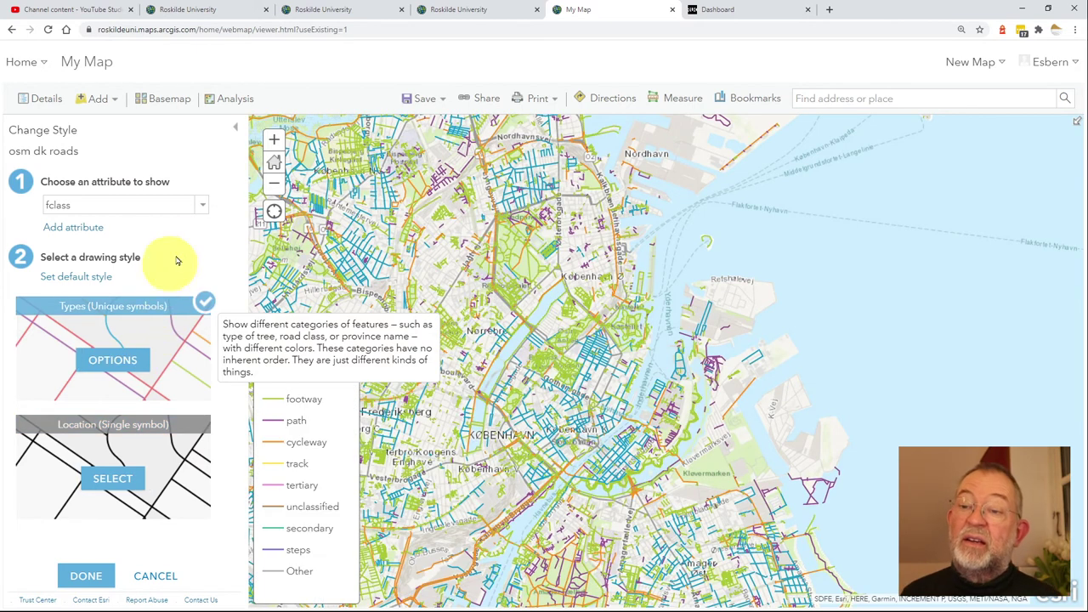
Change the attribute to show for the roads layer to Show location only.
click(187, 205)
click(60, 181)
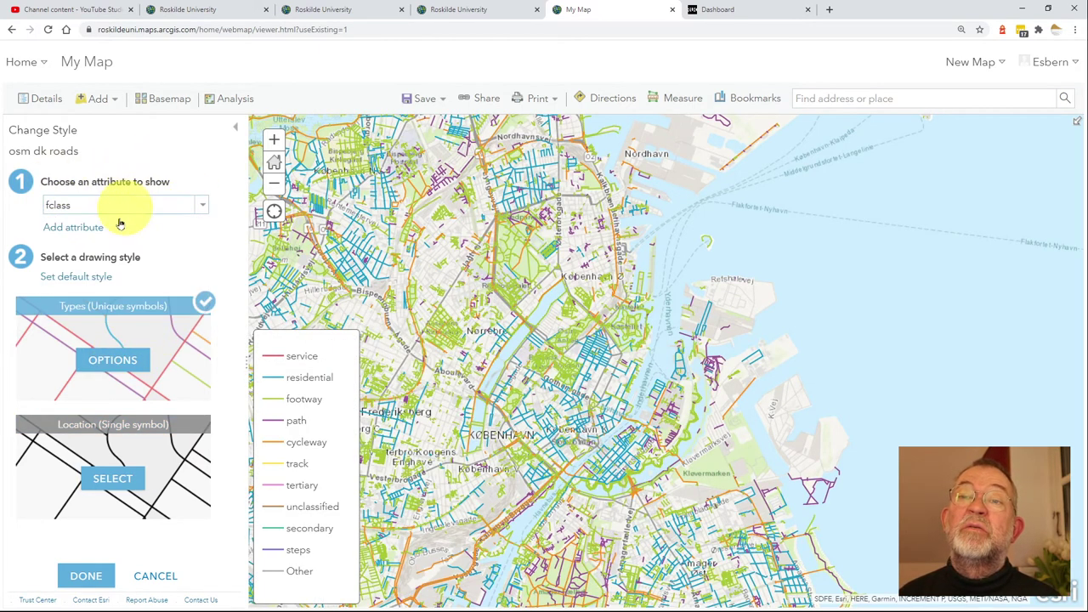
click(110, 208)
click(122, 167)
click(131, 208)
click(142, 223)
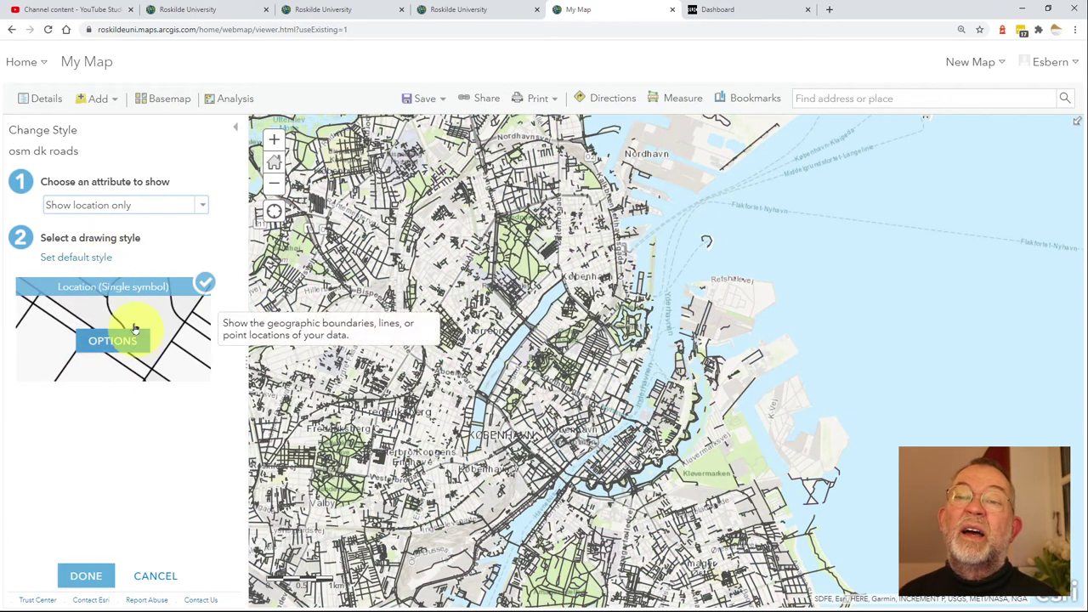
Choose fclass again as the attribute to show, regenerating the unique symbols for the filtered roads.
click(125, 207)
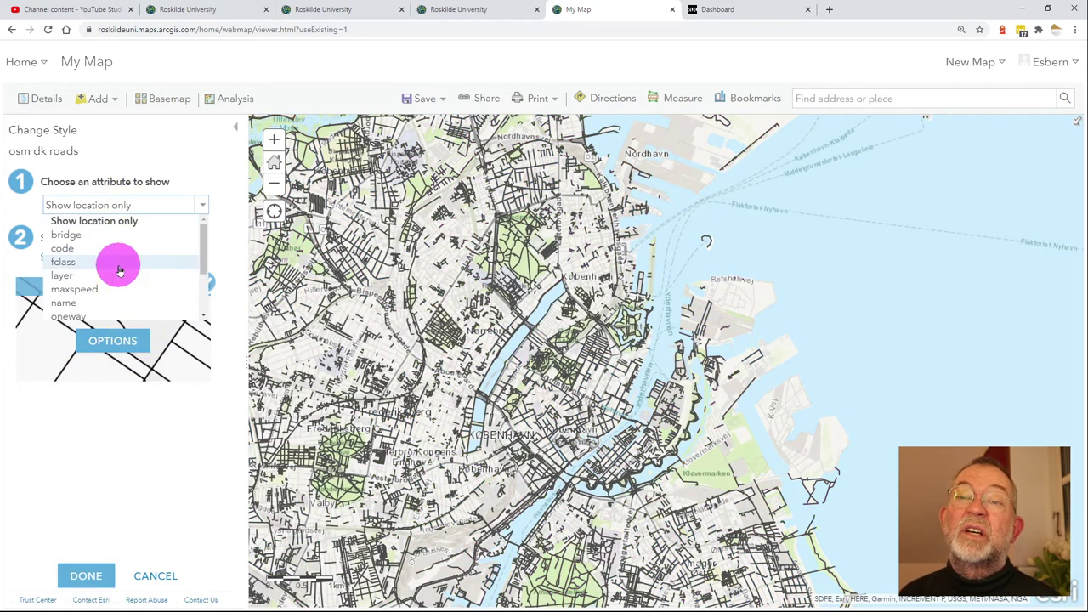
click(117, 264)
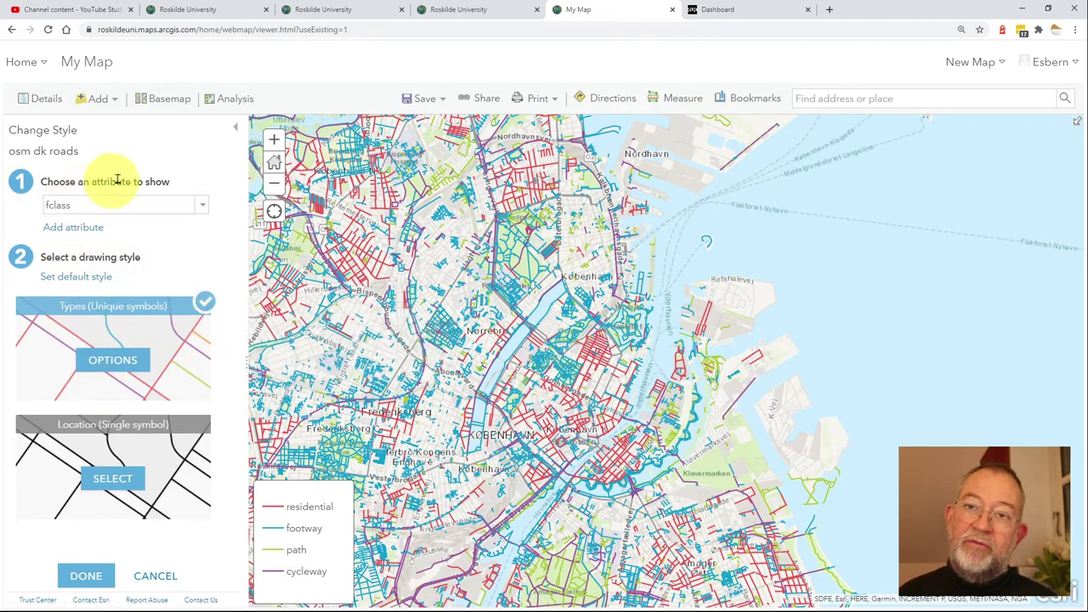
click(116, 212)
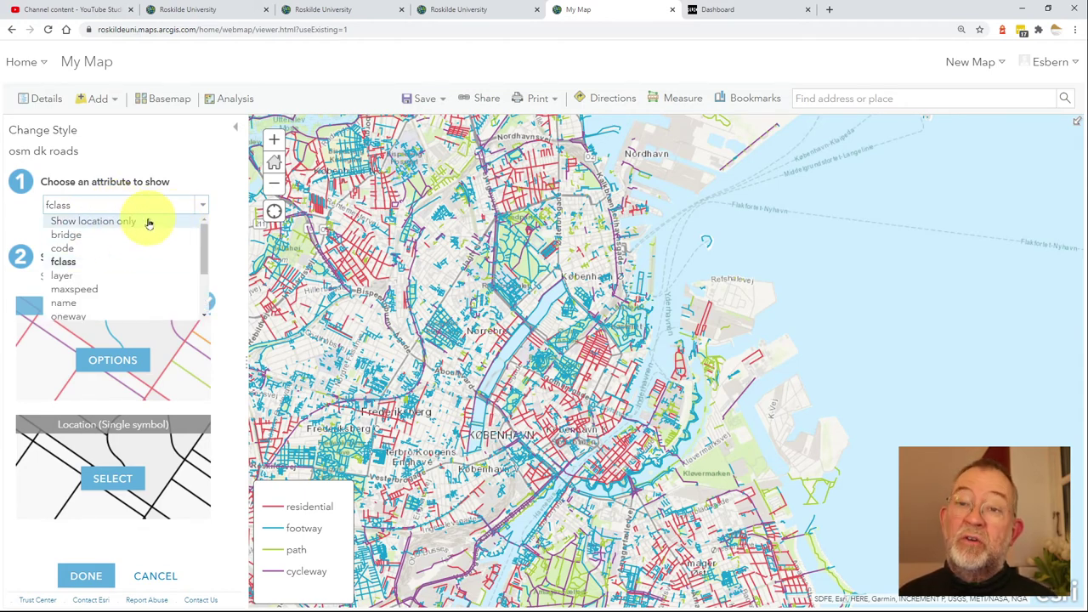
click(96, 268)
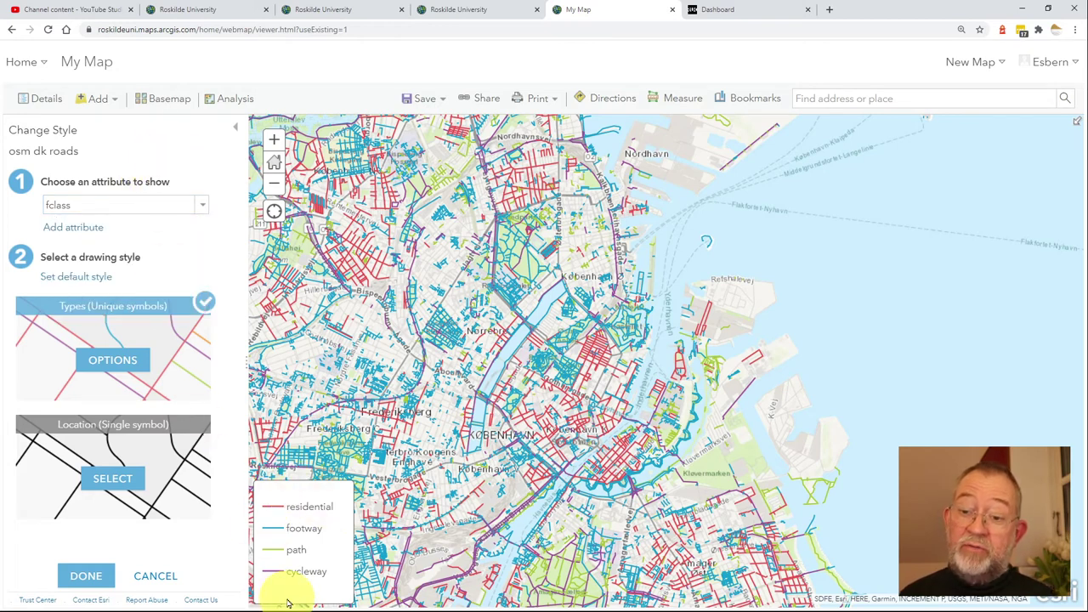
Apply the Types (Unique symbols) style by fclass to the osm dk roads layer and return to the map contents.
click(85, 577)
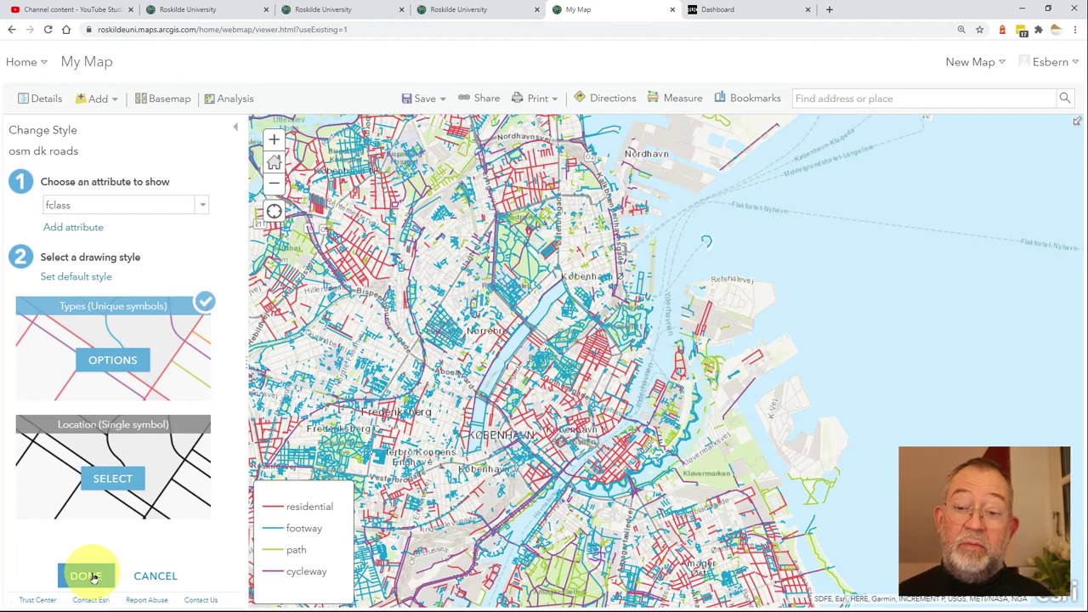
click(94, 578)
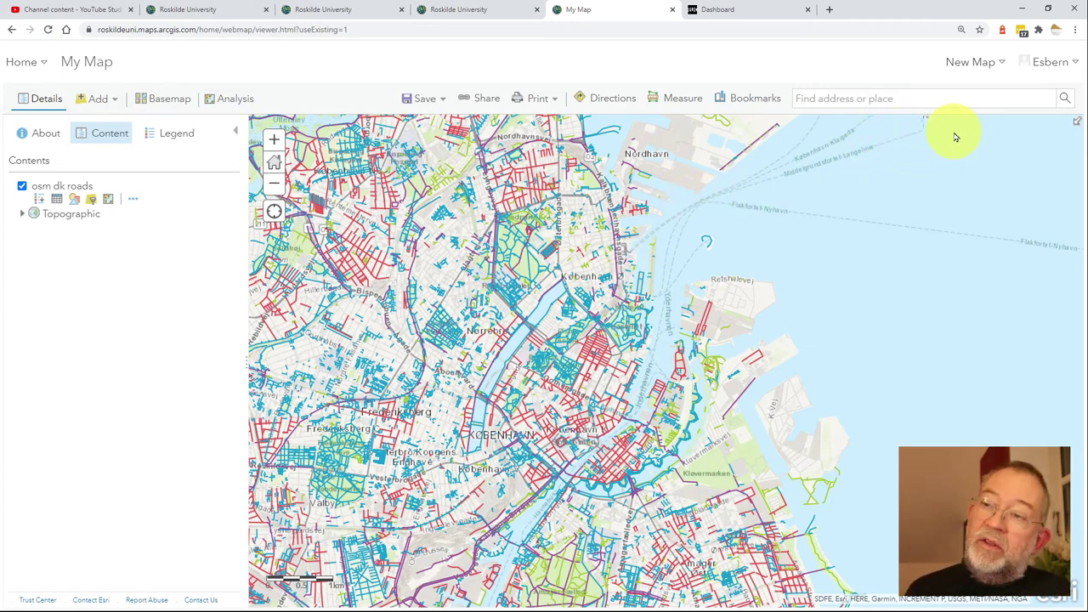
Leave the current map for the organization's home page and launch Map Viewer Beta from the available apps.
click(984, 60)
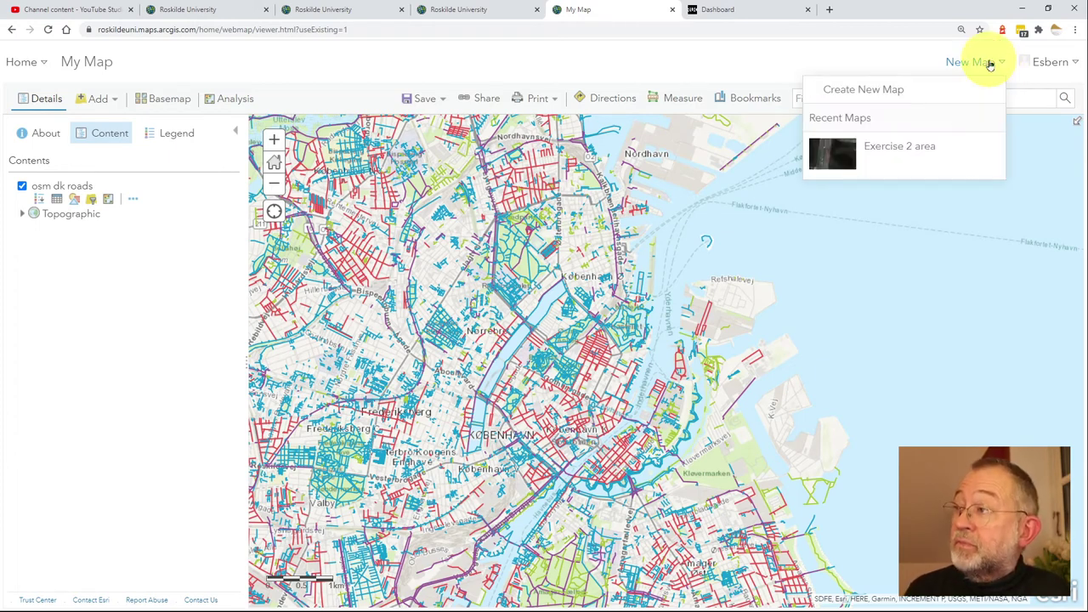
click(860, 62)
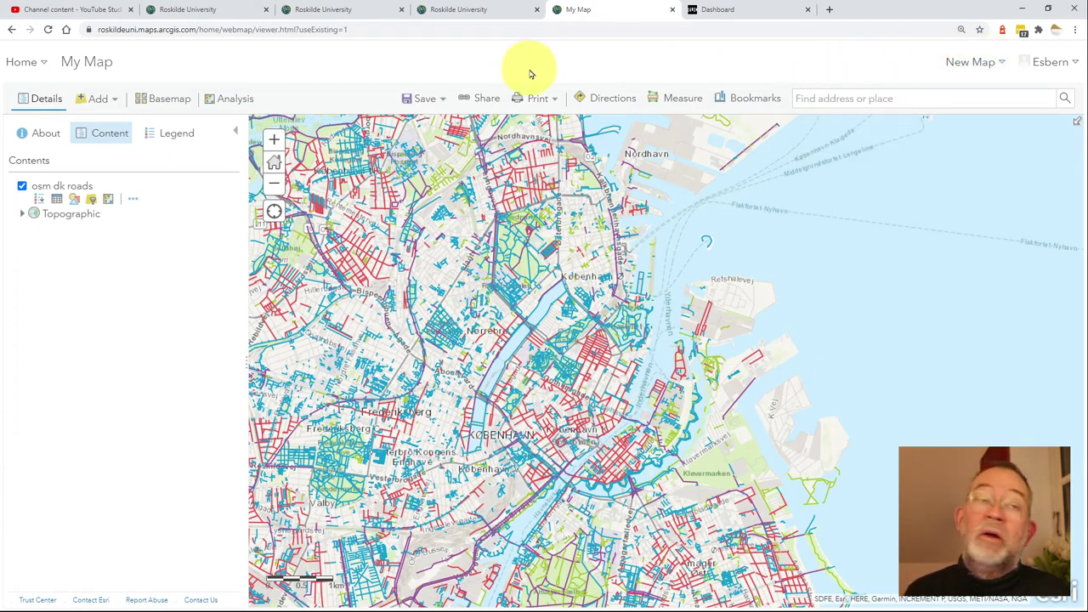
click(34, 66)
click(53, 96)
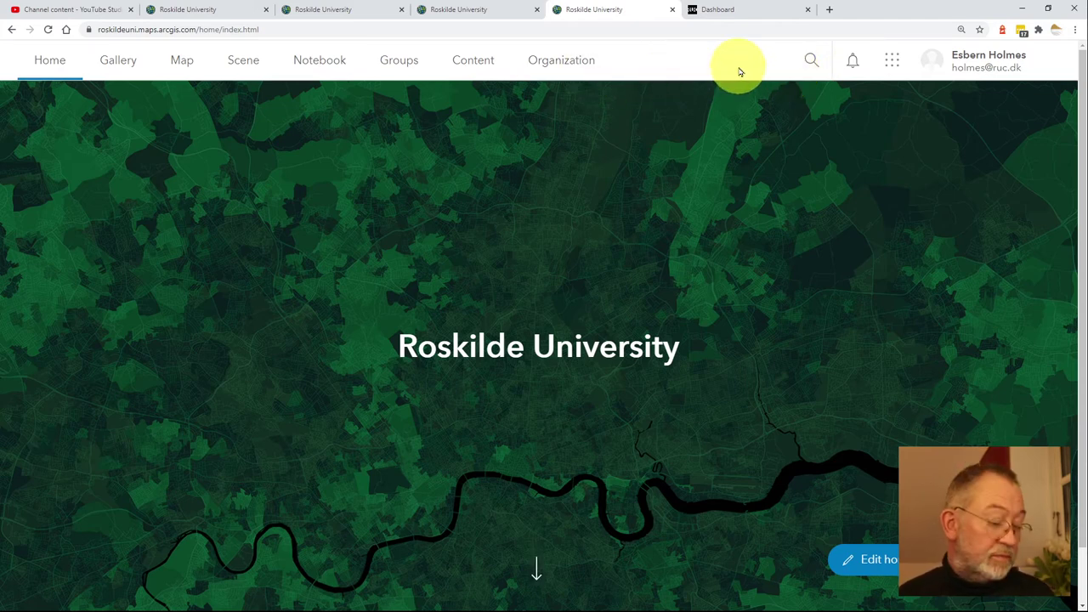
click(894, 61)
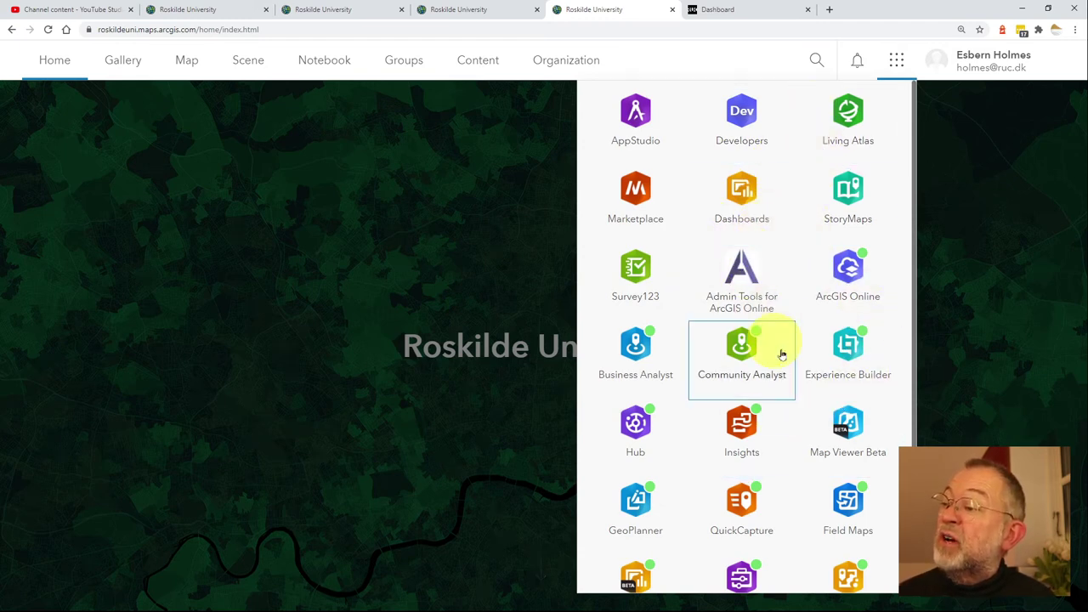
click(860, 434)
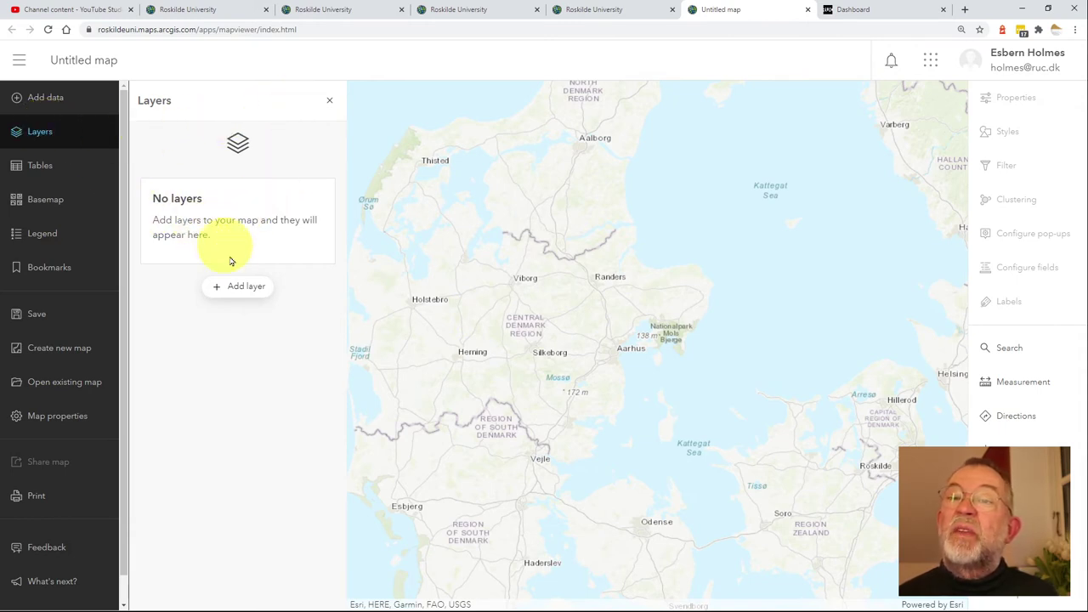
Start adding a layer to the untitled map and search the My Groups content for OSM.
click(236, 287)
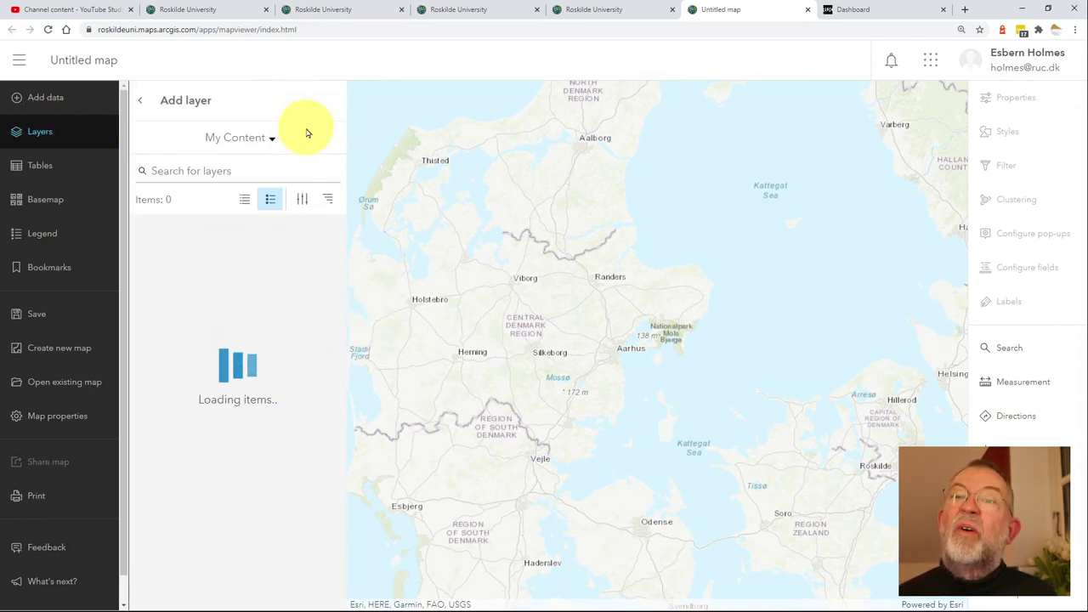
click(271, 138)
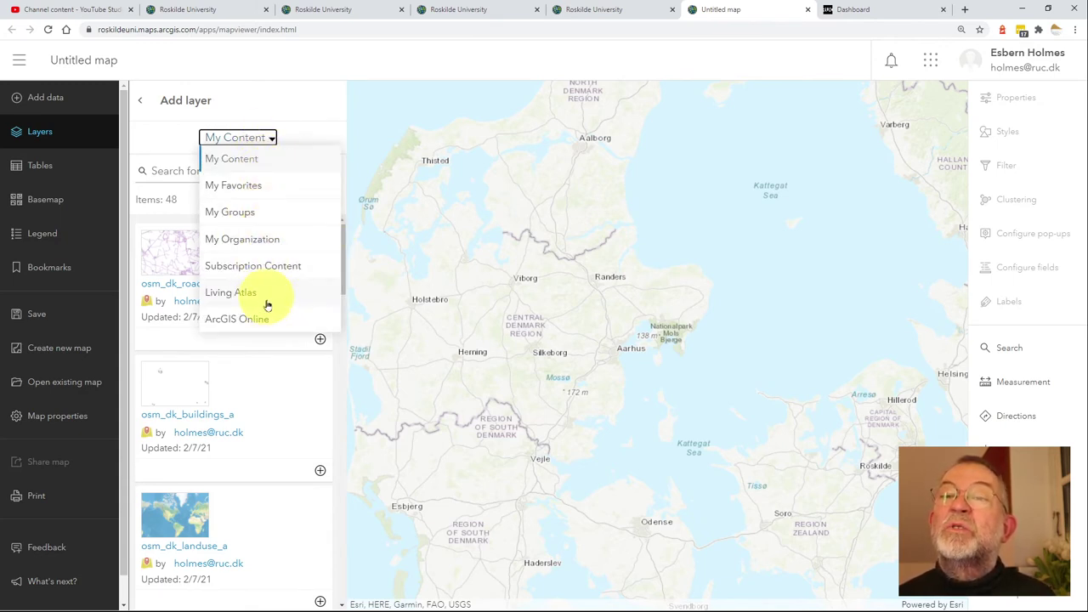
click(250, 212)
click(250, 170)
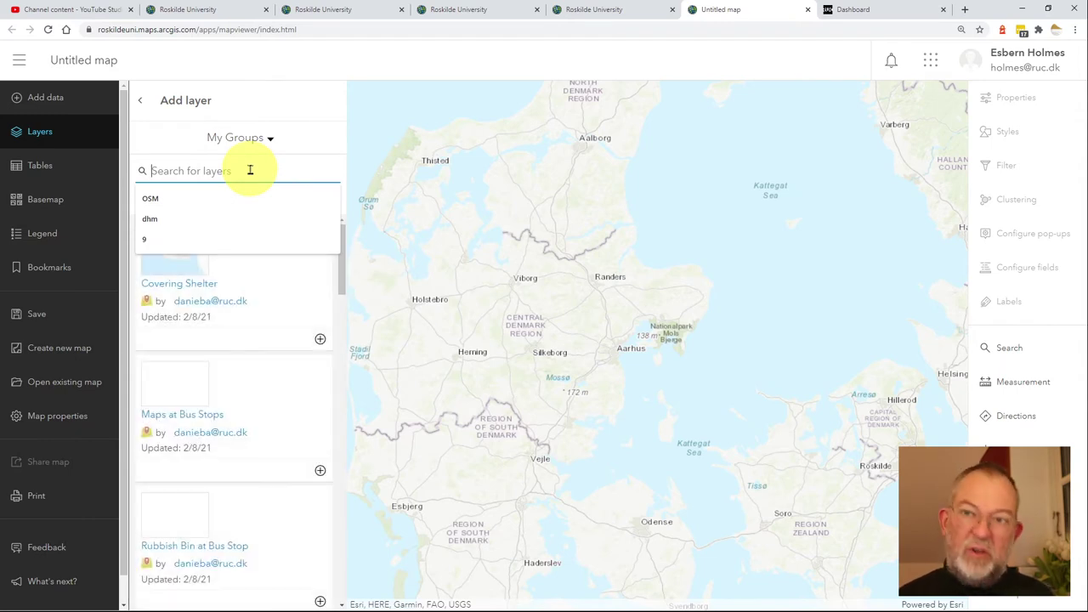
click(219, 198)
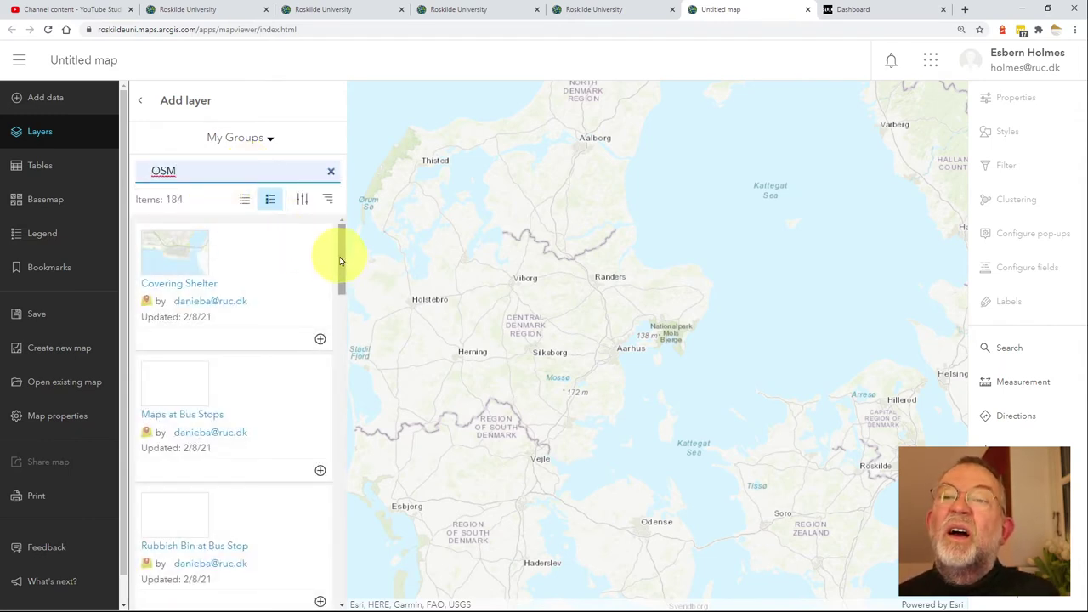
key(Return)
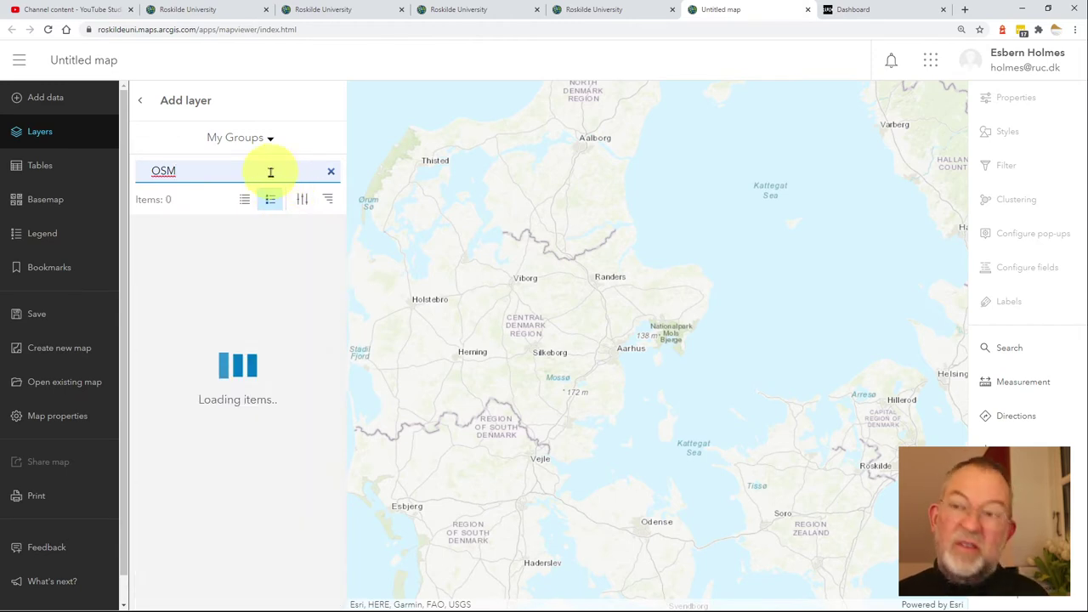
click(277, 198)
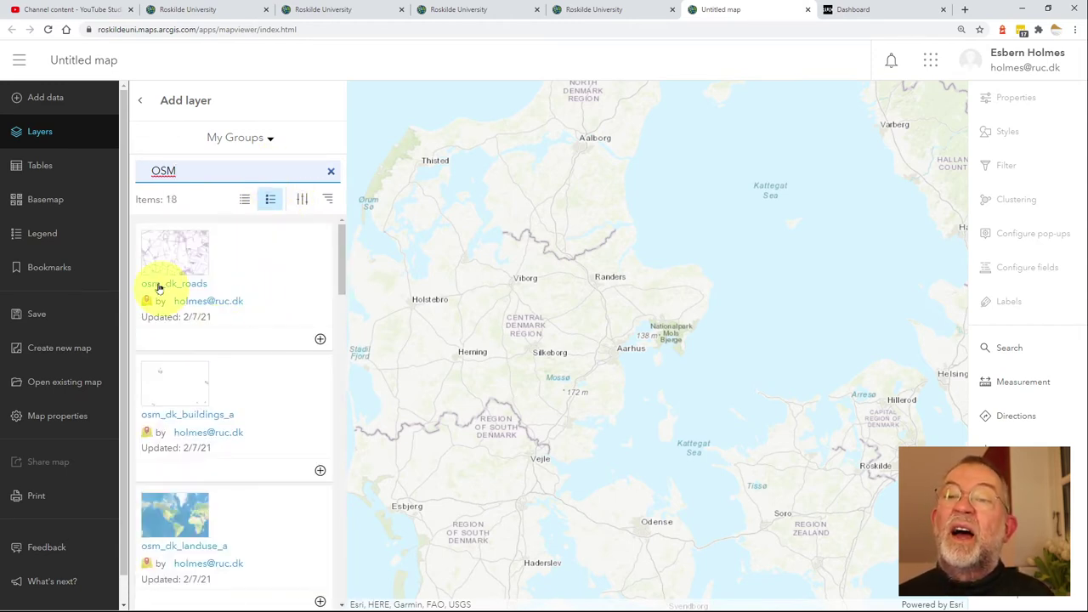
Add the osm_dk_roads layer to the map and close the layer list.
scroll(242, 493, down, 10)
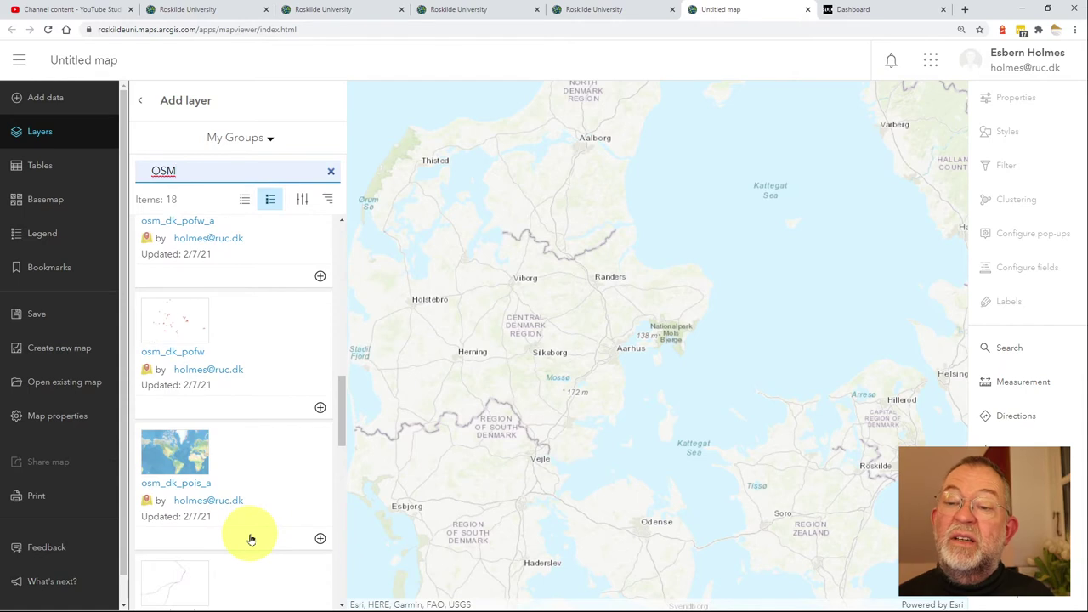
scroll(242, 425, up, 10)
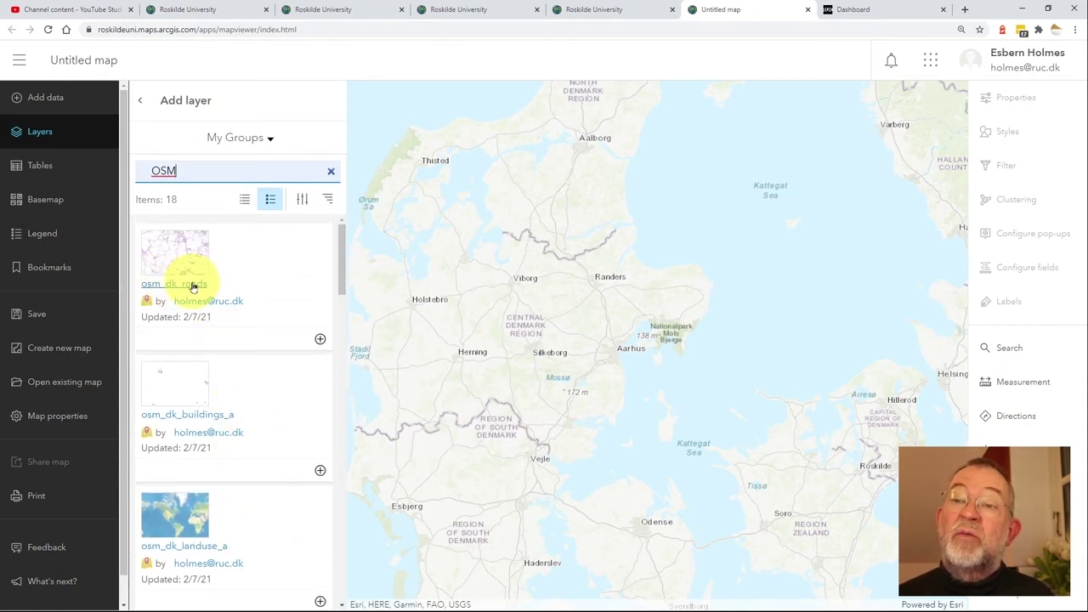
click(320, 338)
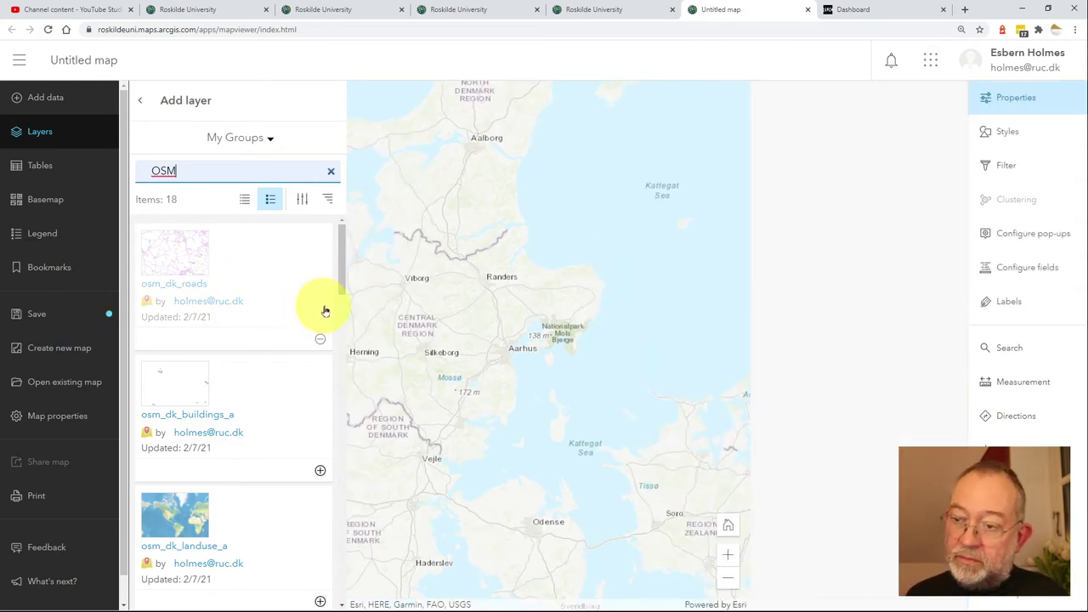
click(140, 104)
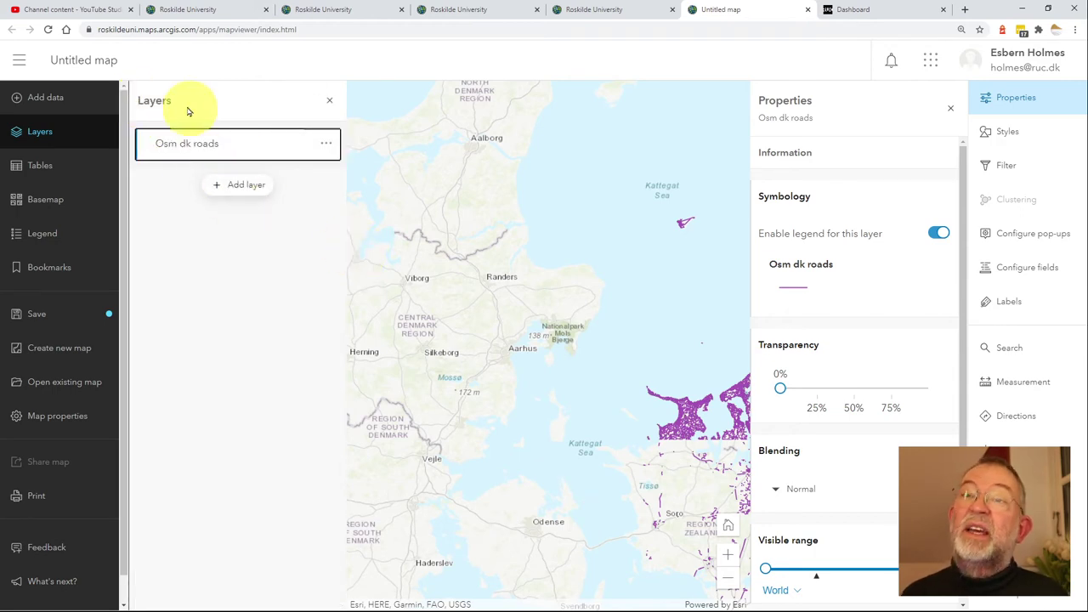
click(328, 102)
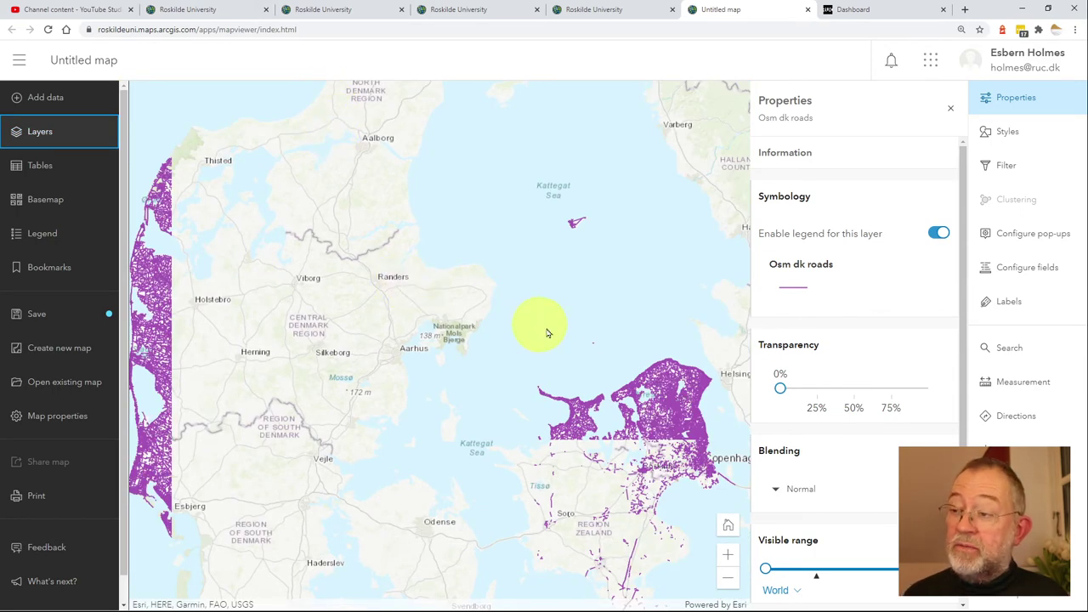
Examine how the osm dk roads layer draws around Copenhagen at different scales.
scroll(636, 461, up, 5)
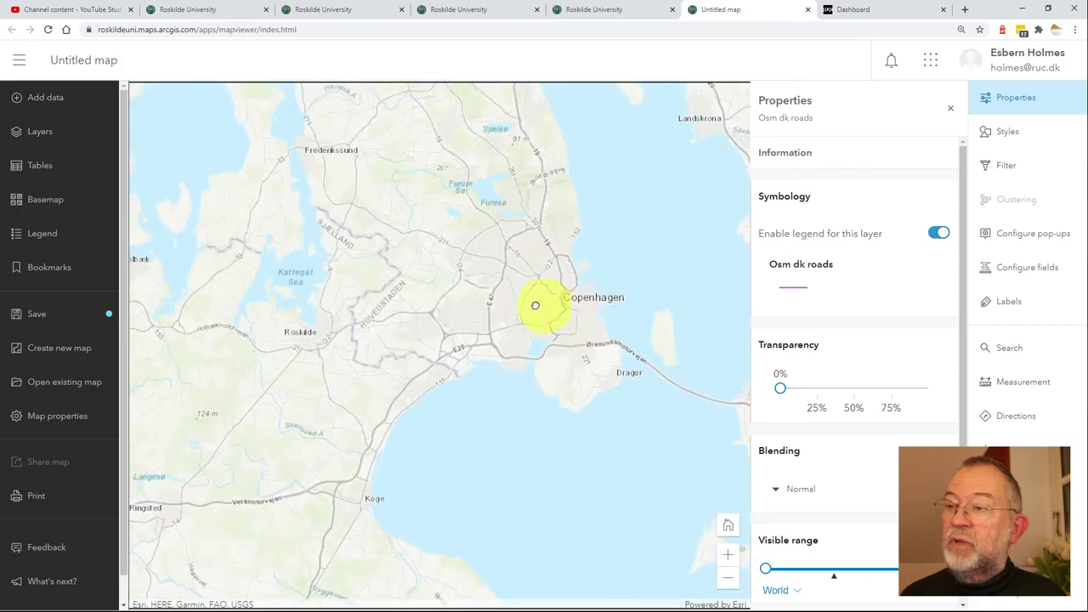
scroll(556, 306, up, 4)
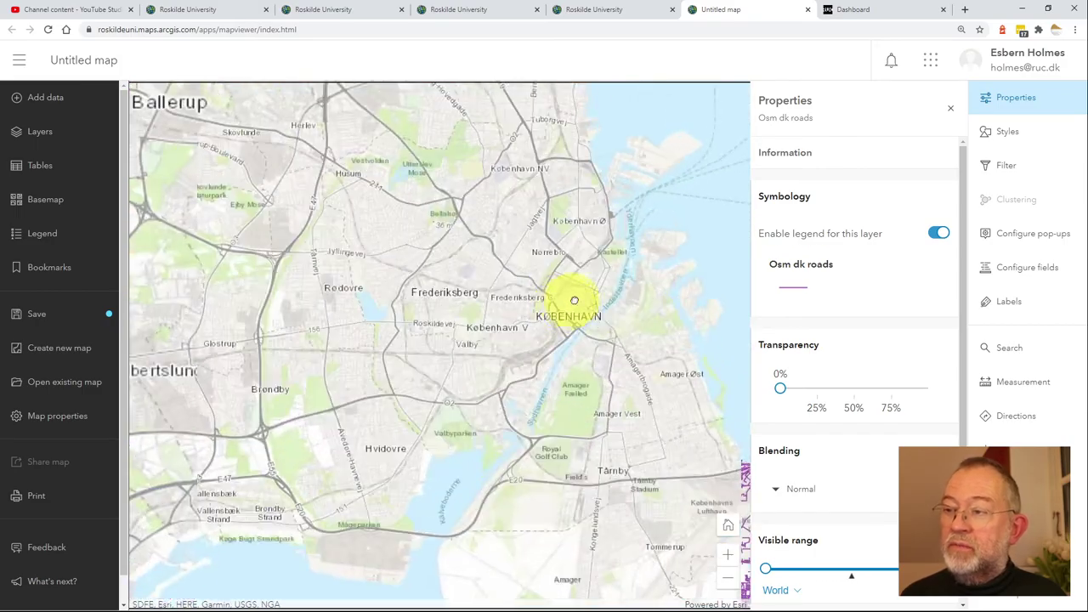
scroll(471, 303, up, 3)
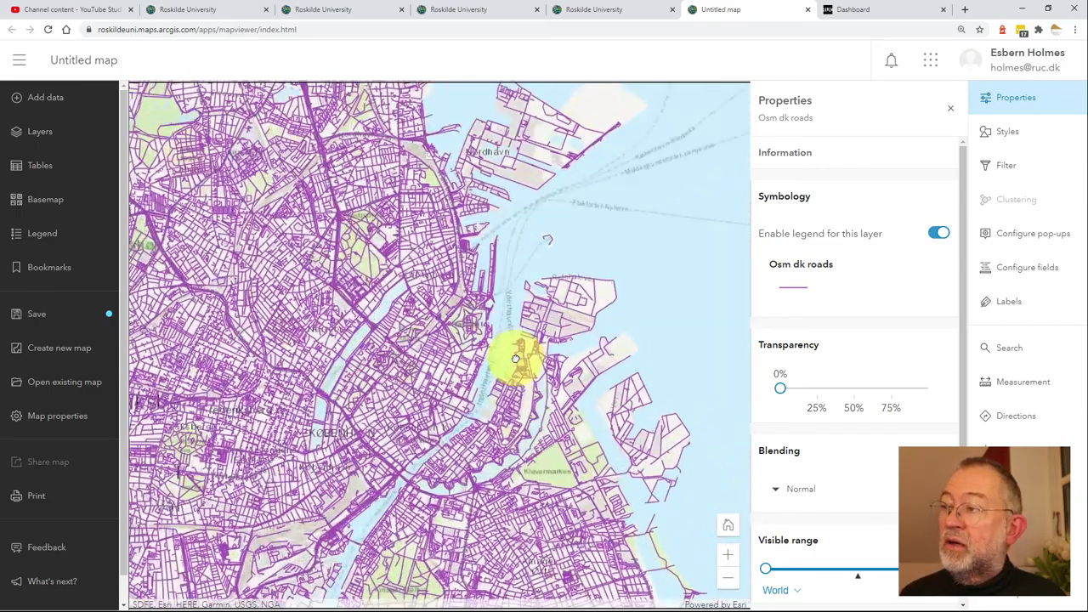
scroll(598, 449, down, 5)
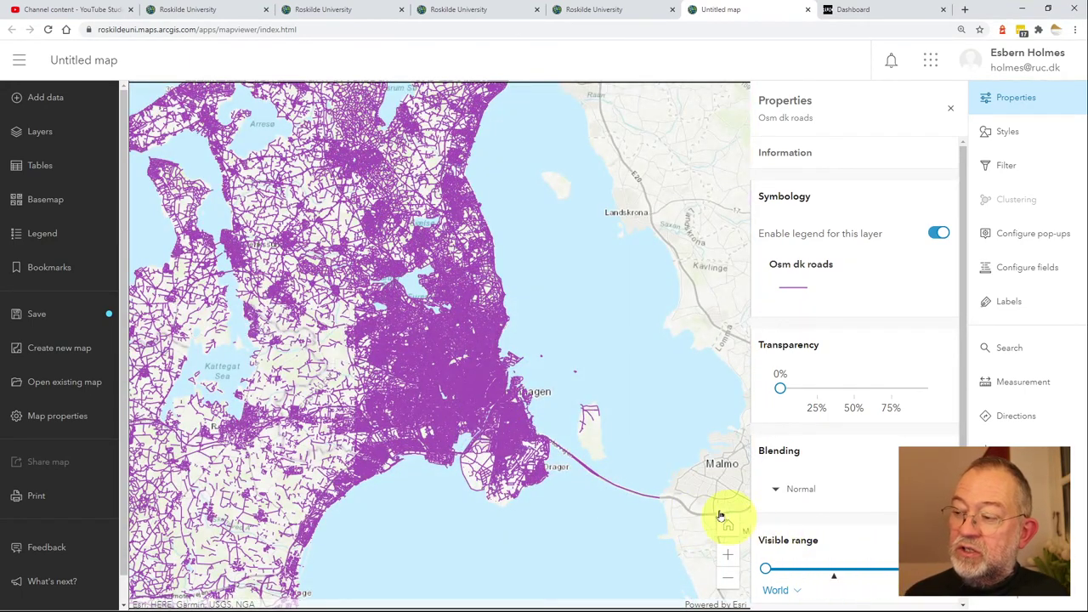
scroll(508, 414, up, 4)
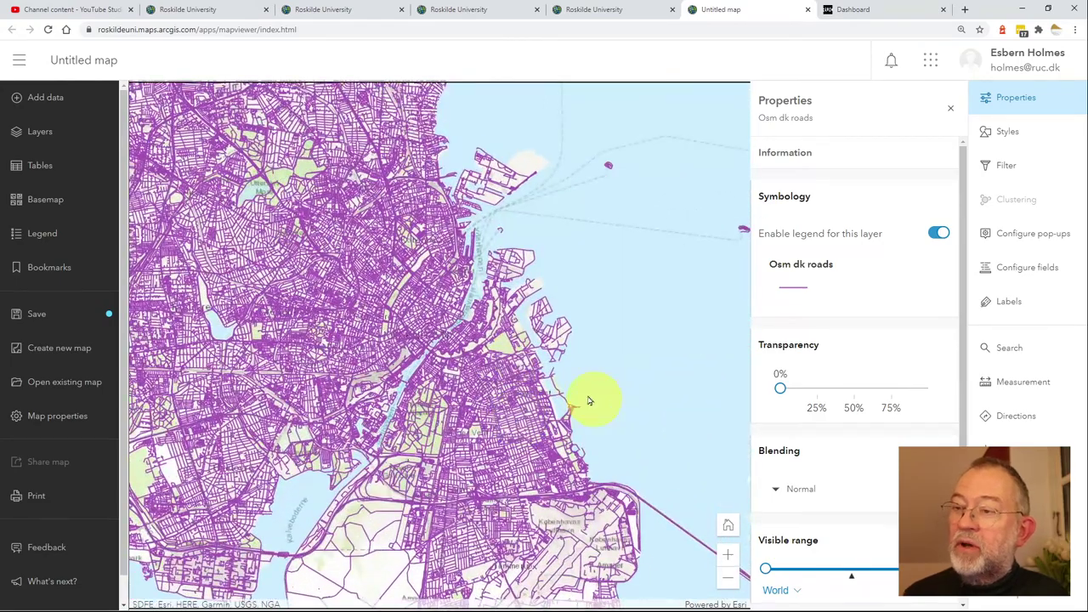
scroll(595, 401, up, 3)
drag(571, 396, 676, 407)
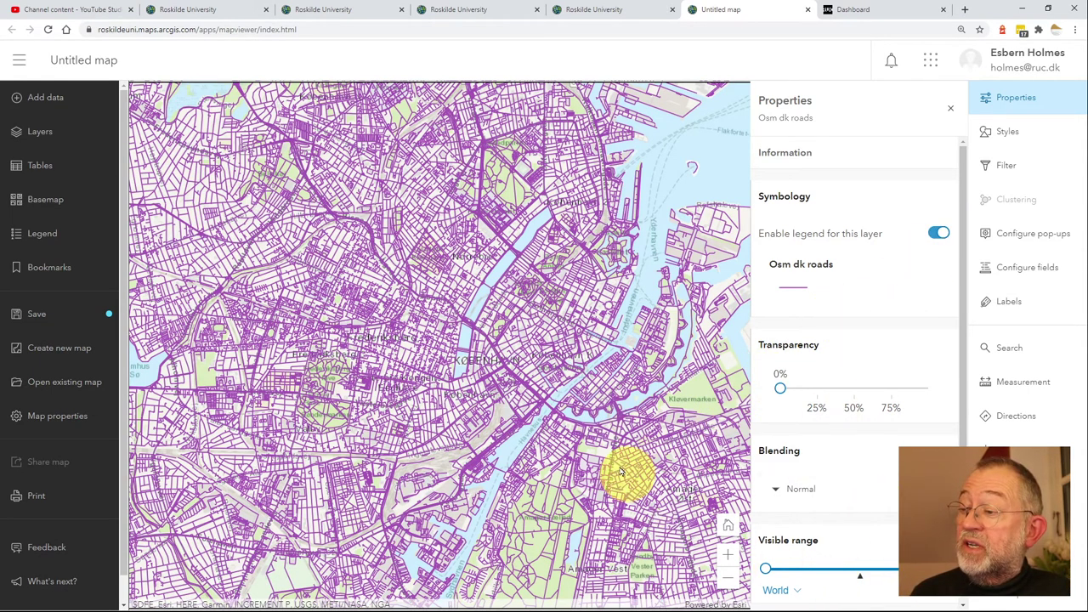
scroll(612, 476, up, 2)
scroll(607, 457, down, 3)
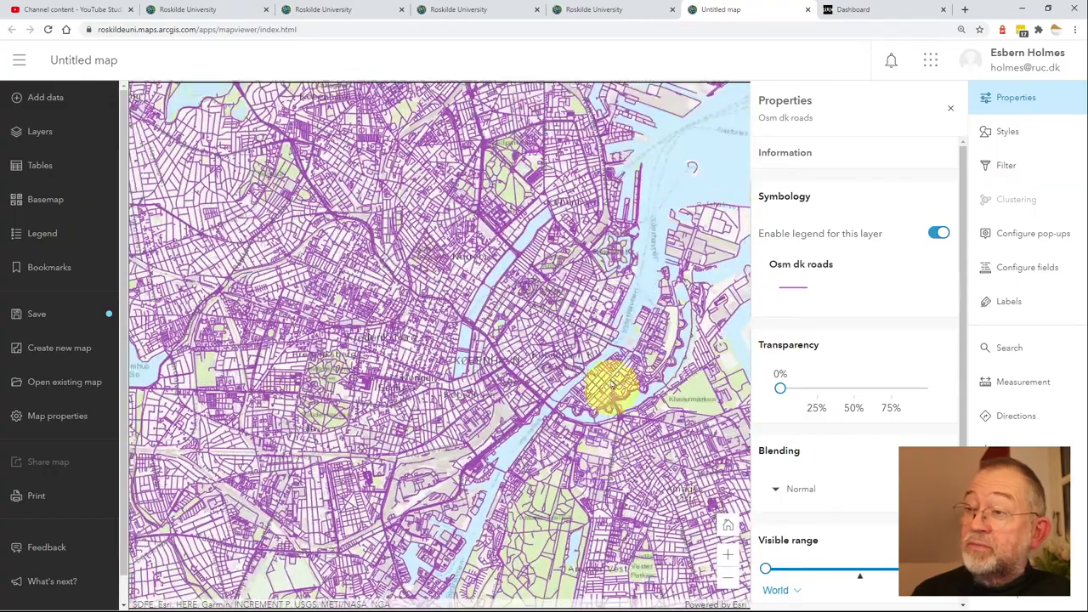
drag(590, 266, 559, 361)
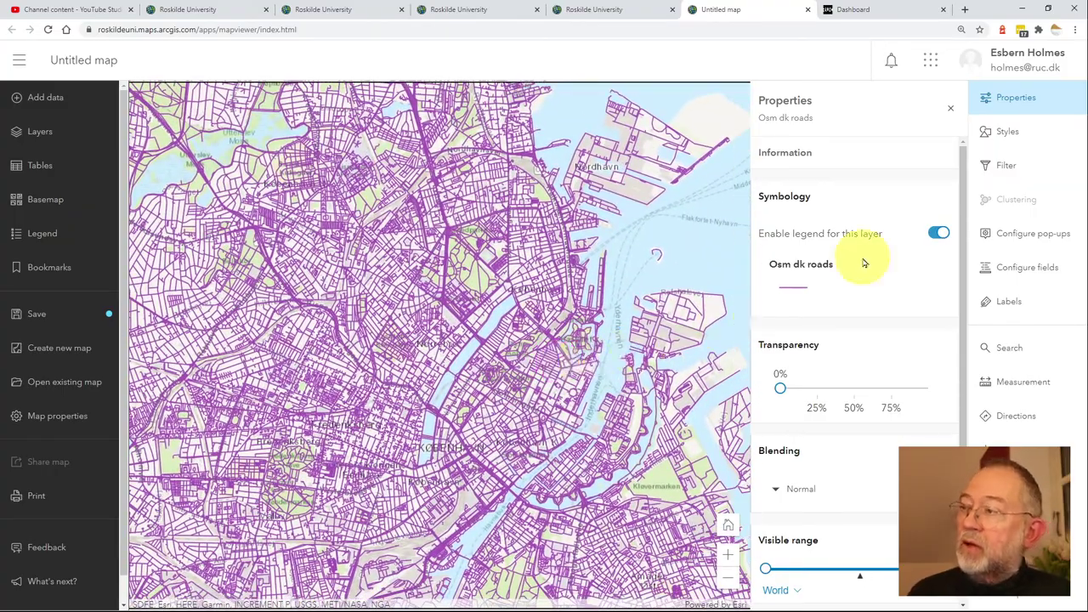
Style the osm dk roads layer by the fclass field with Types (unique symbols) and apply it.
click(951, 117)
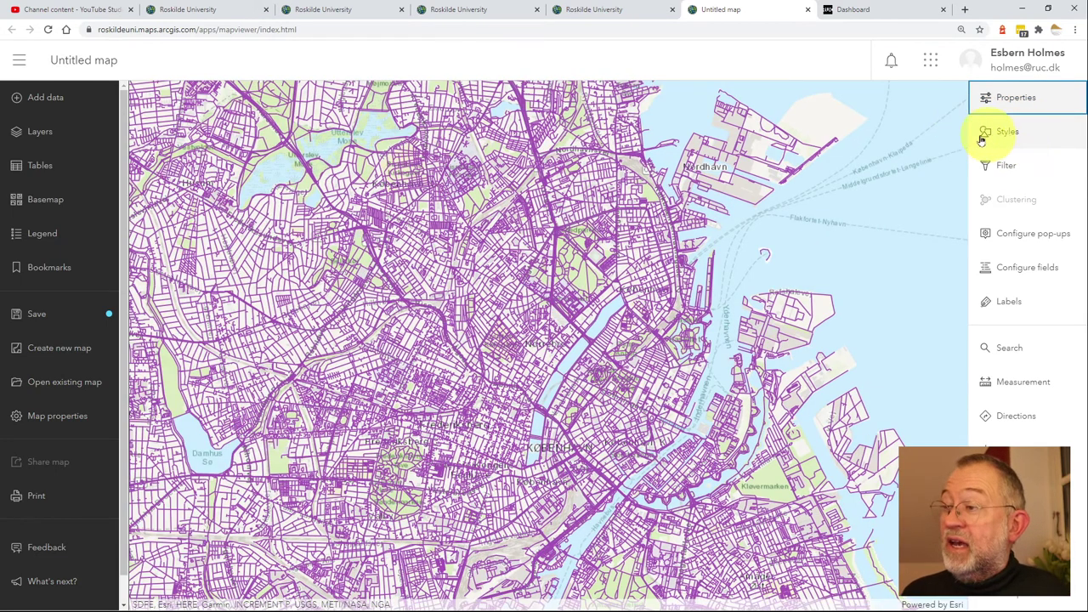
click(1016, 136)
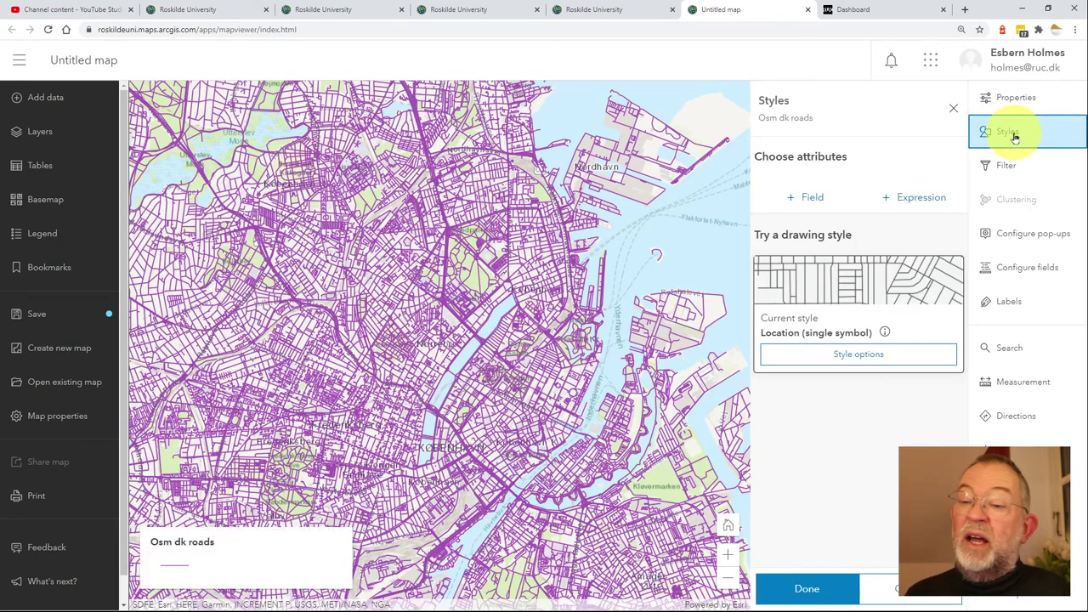
click(820, 209)
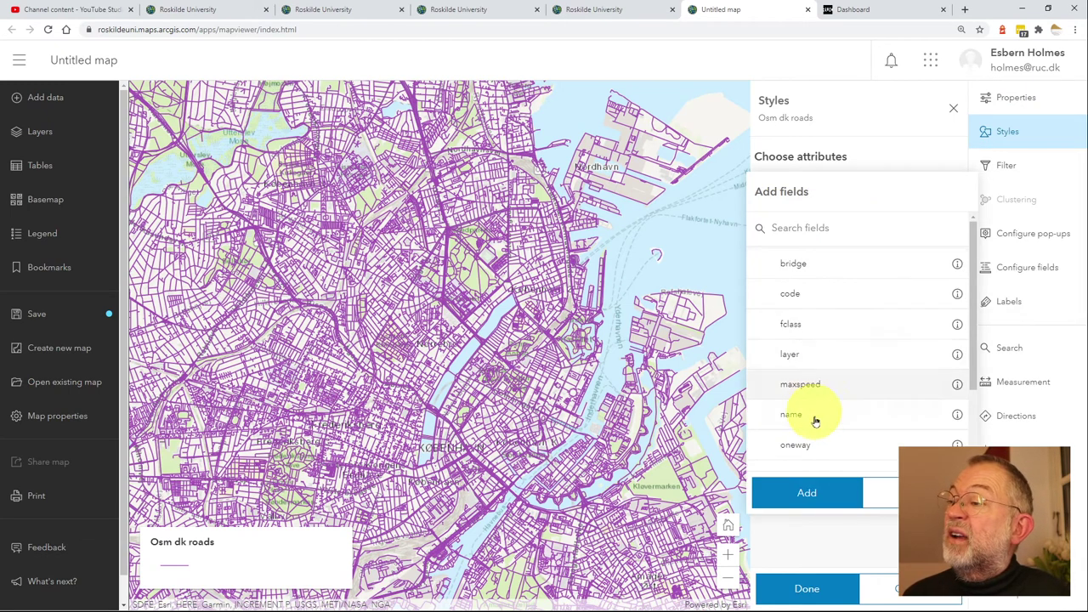
click(823, 324)
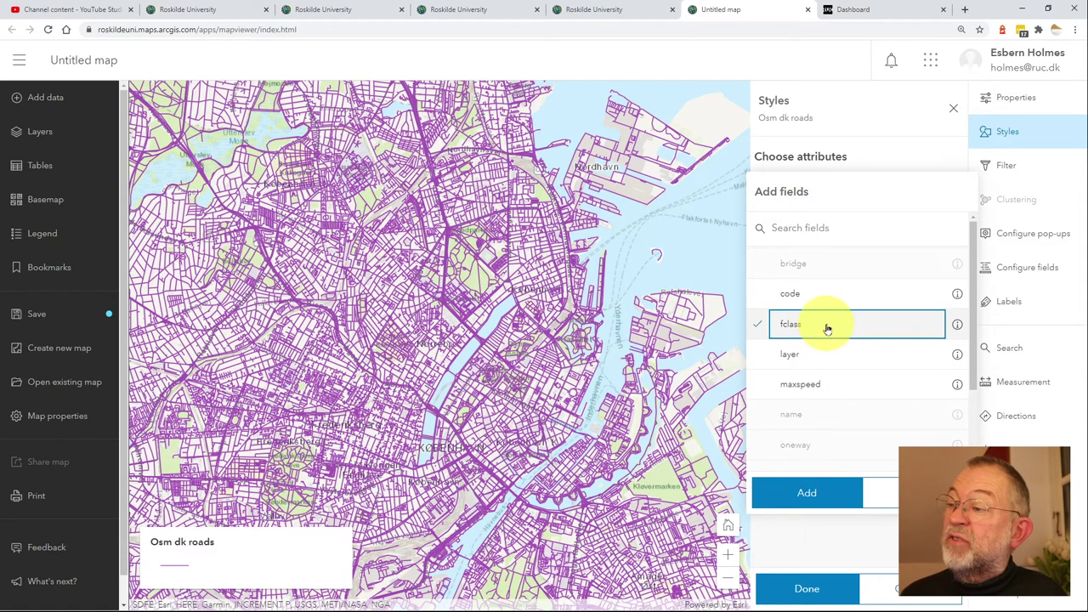
click(809, 494)
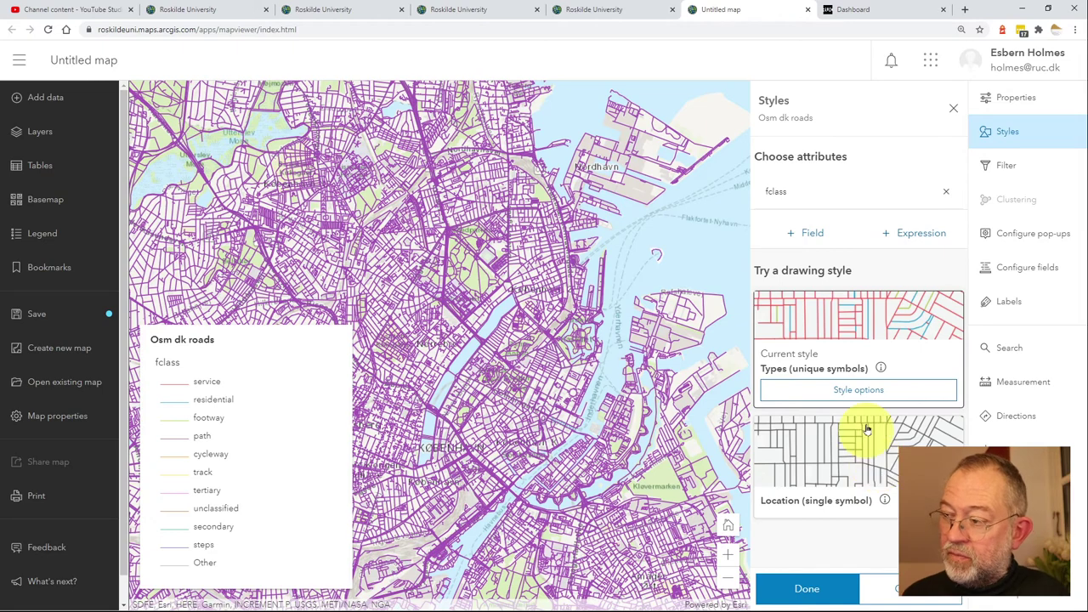
click(814, 588)
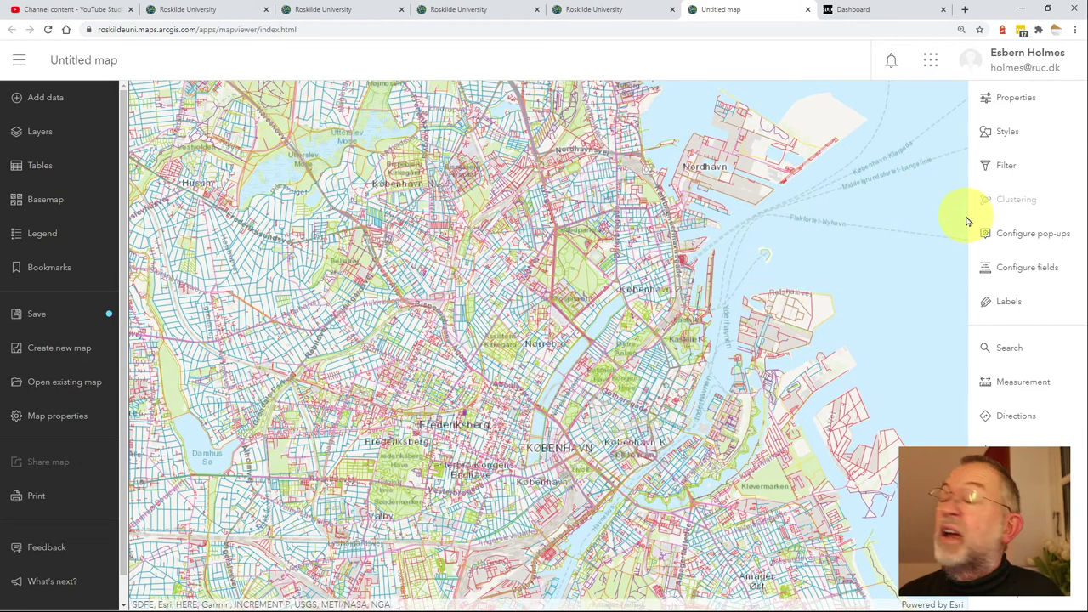
Display the legend and add a filter expression to the osm dk roads layer on fclass with the includes operator.
click(45, 237)
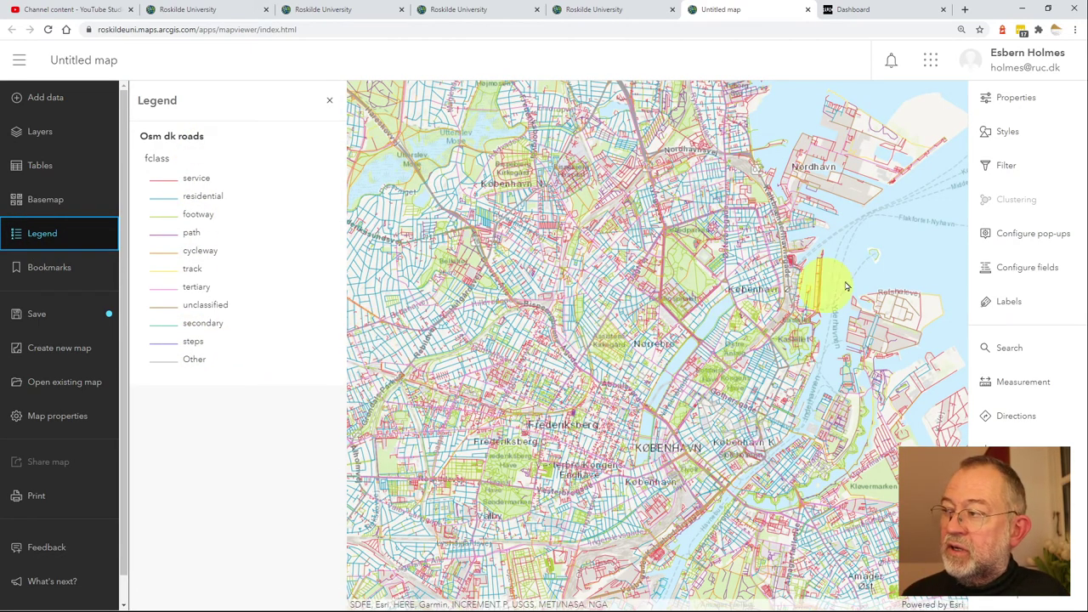
scroll(916, 243, up, 1)
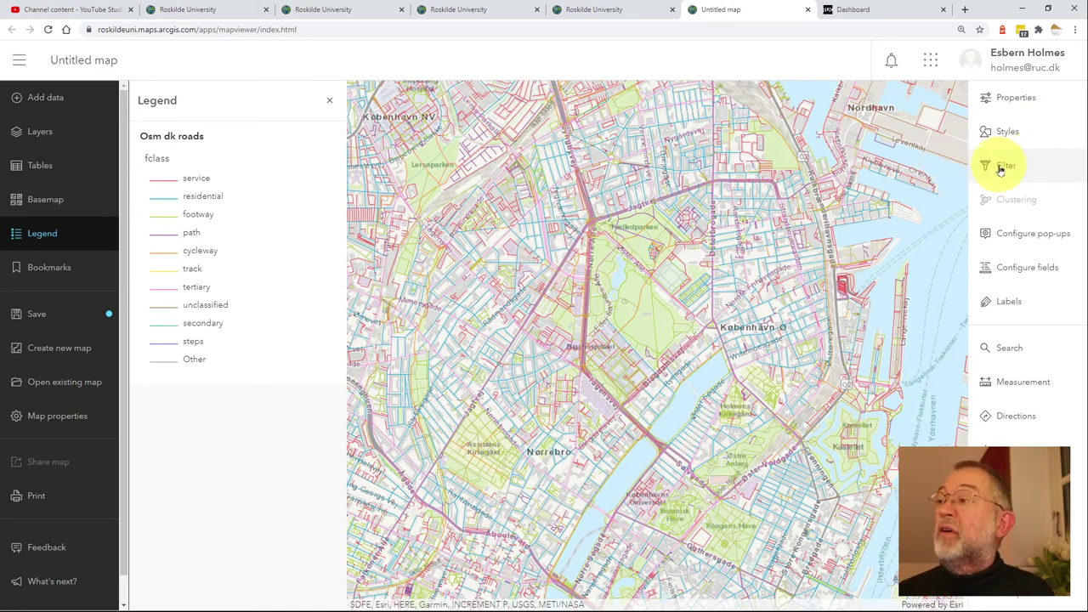
click(1001, 168)
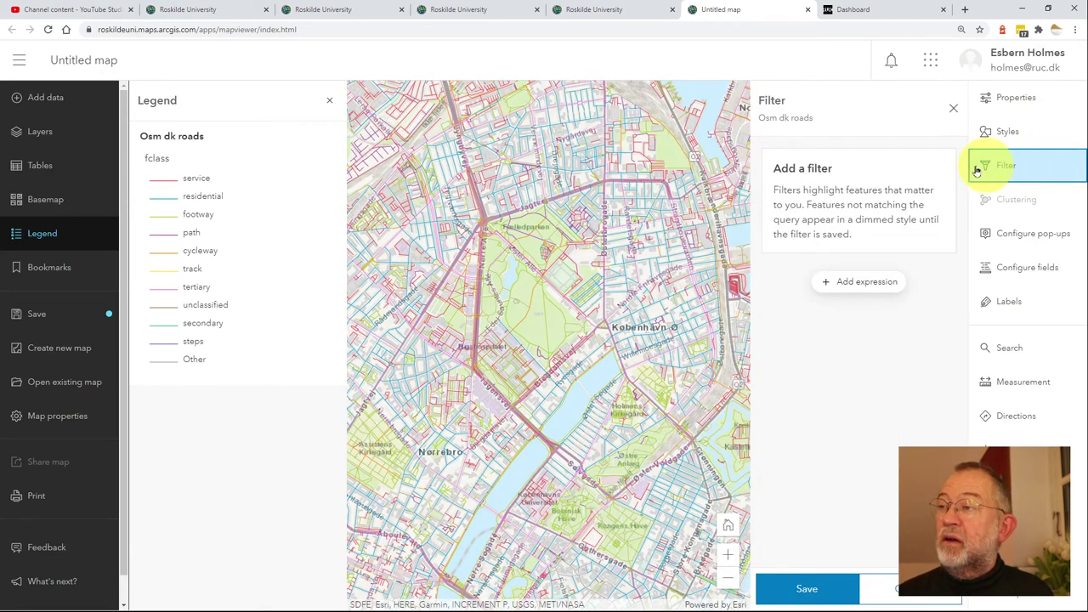
click(861, 287)
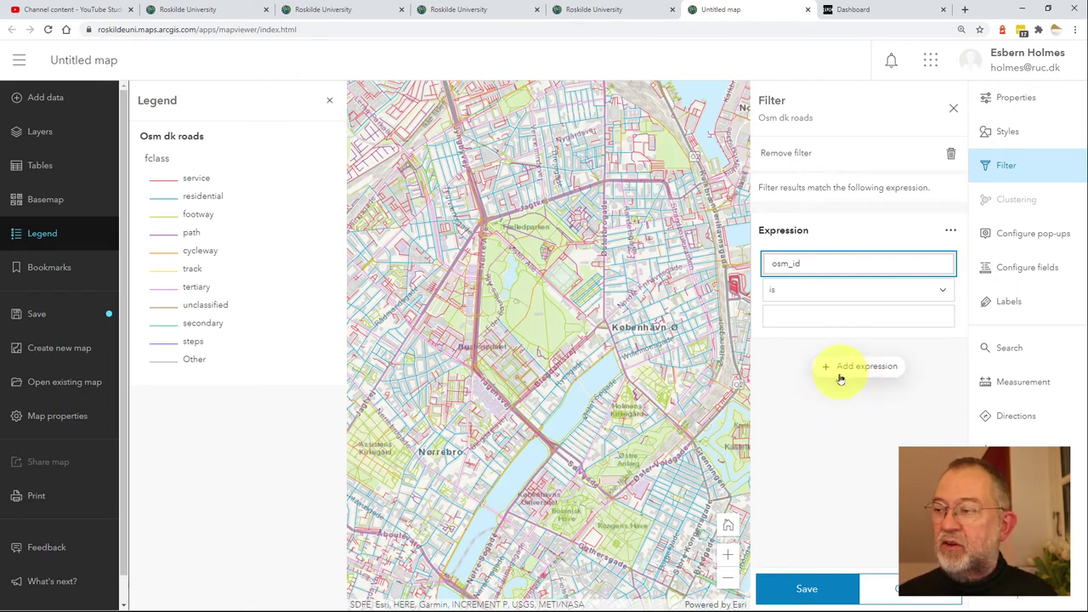
click(888, 270)
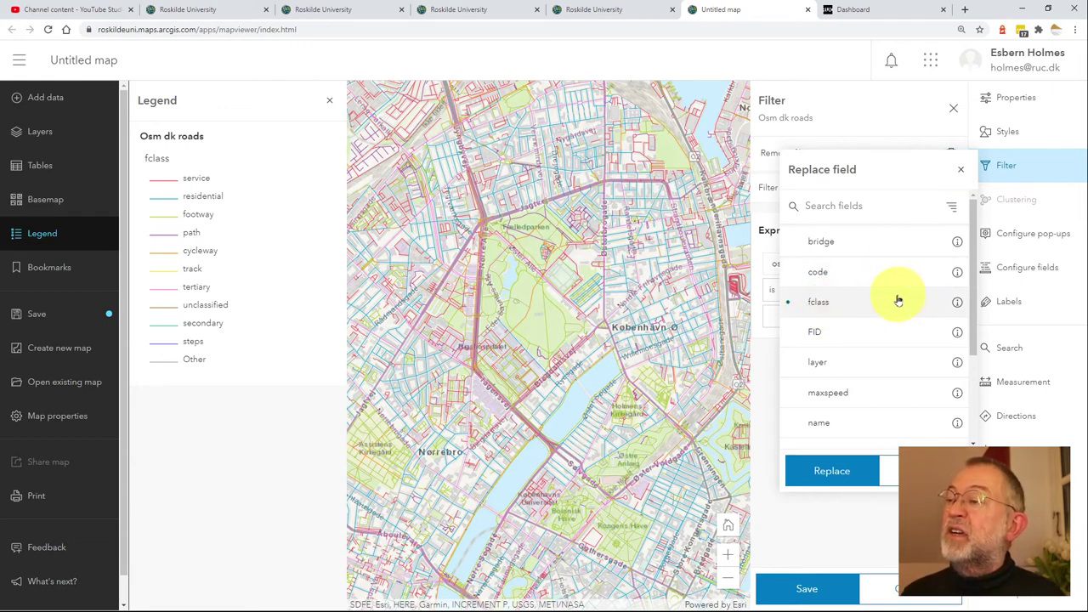
click(855, 469)
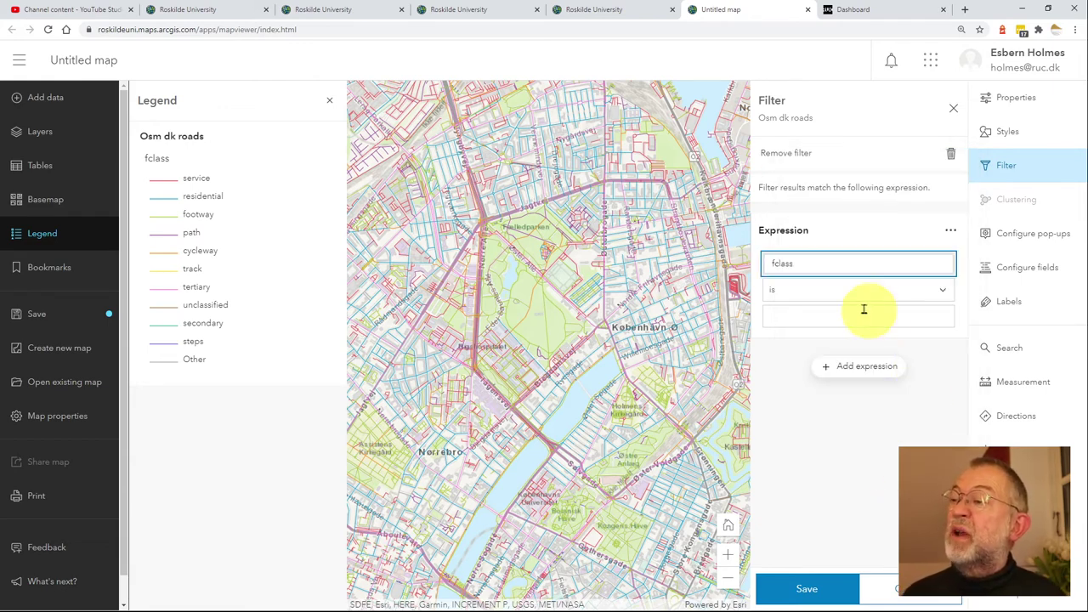
click(939, 290)
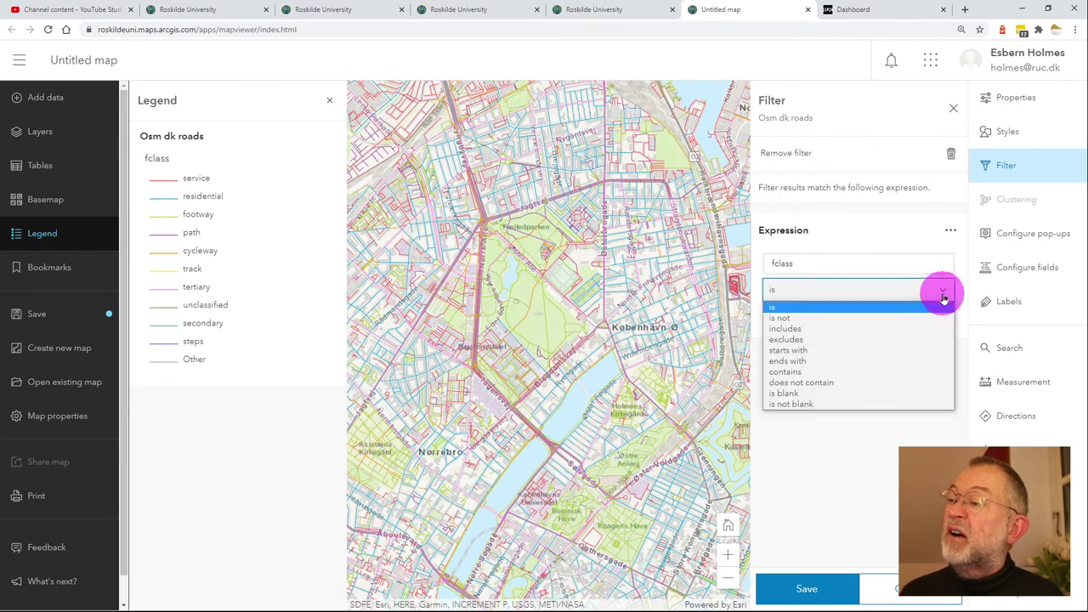
click(857, 329)
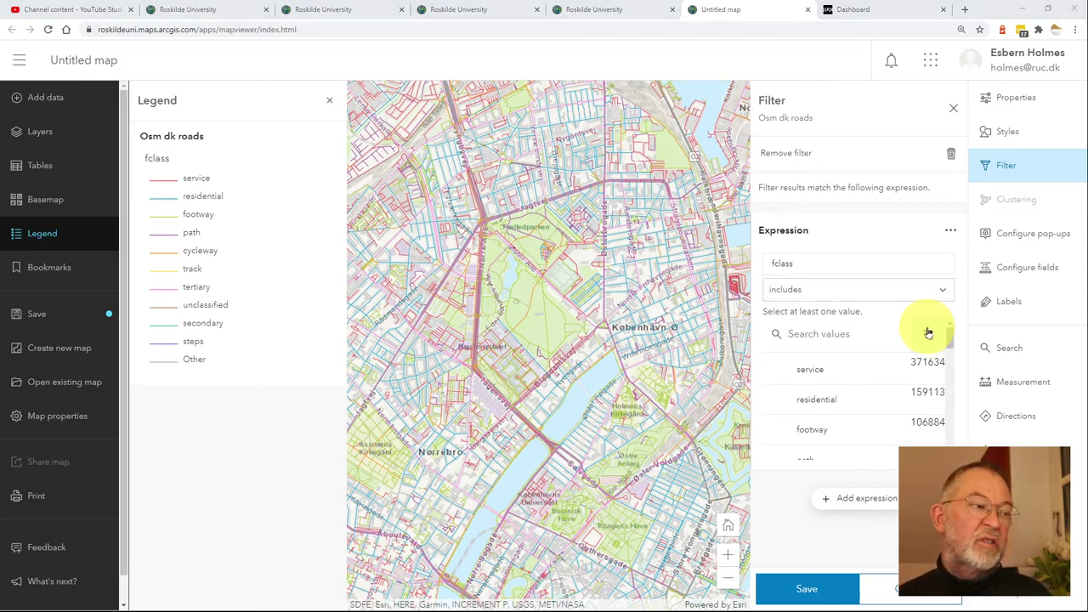
Check the SQL slide, select footway, path and cycleway as the included fclass values, and save the filter.
key(alt+Tab)
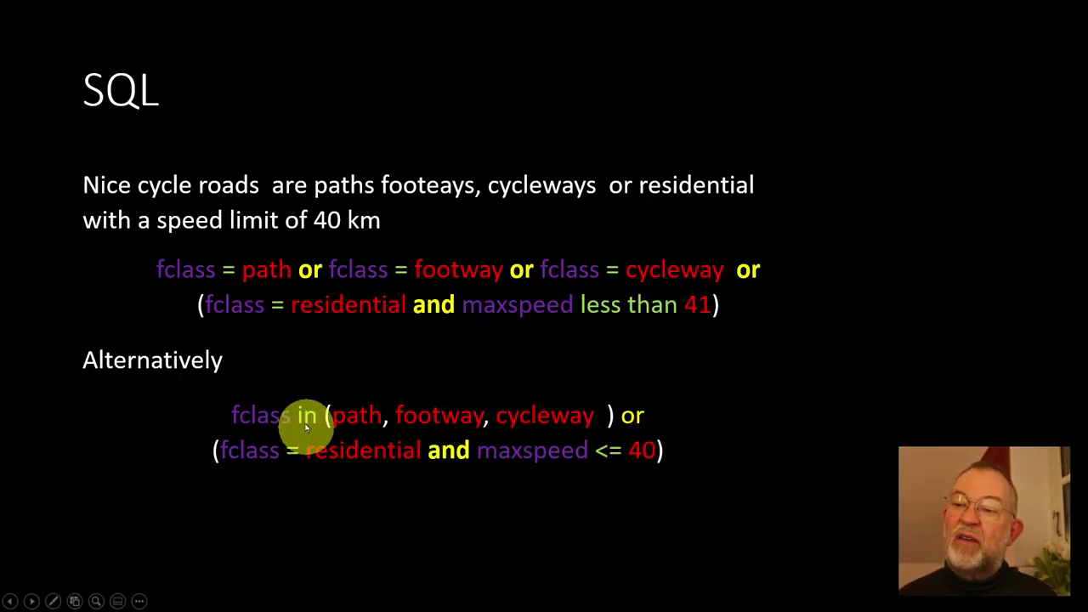
key(alt+Tab)
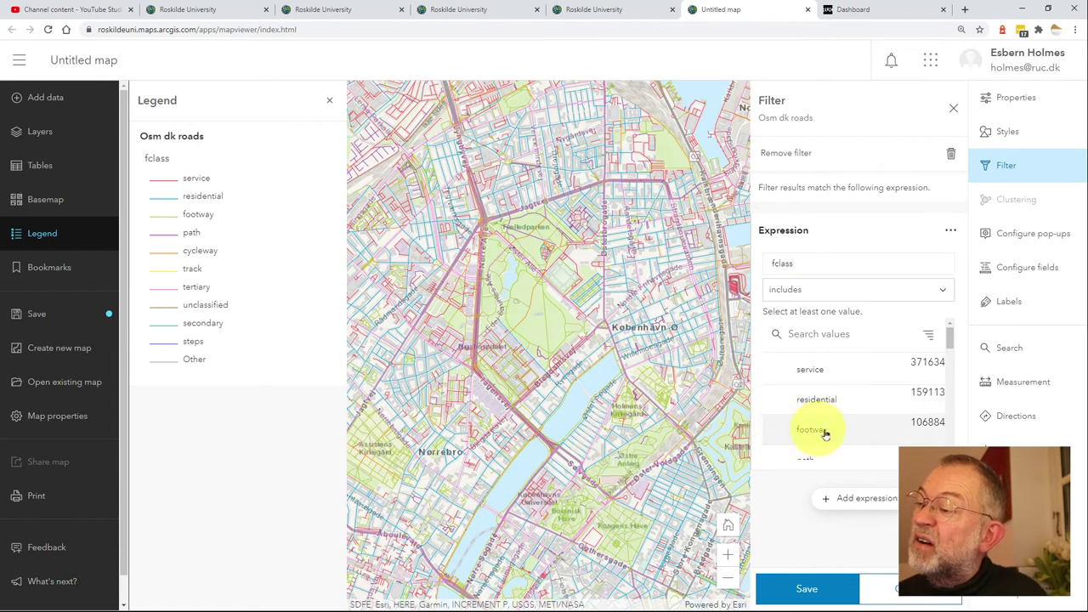
click(860, 432)
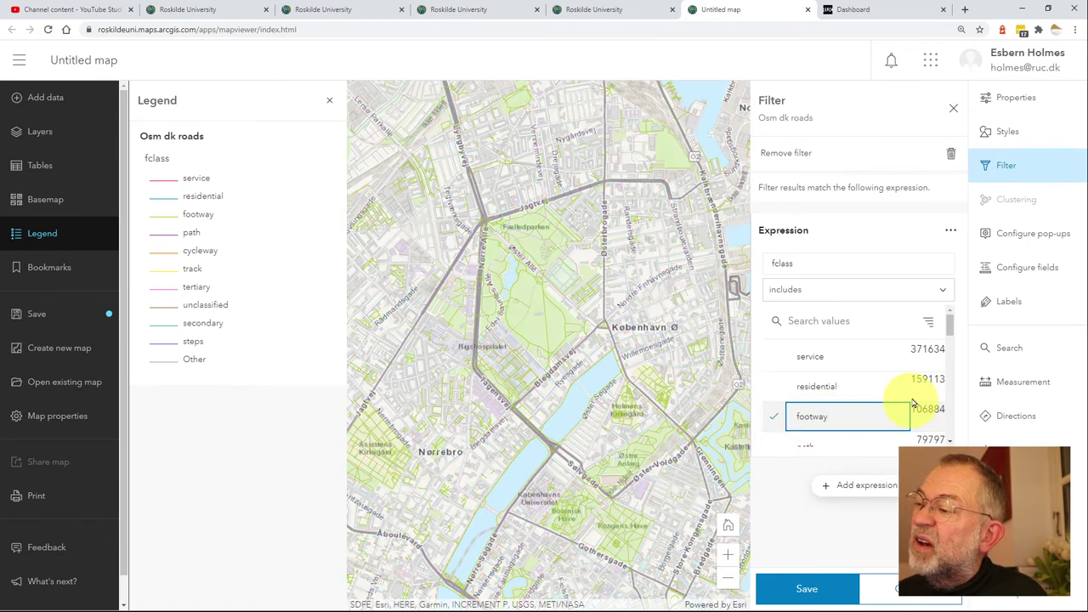
scroll(876, 417, down, 3)
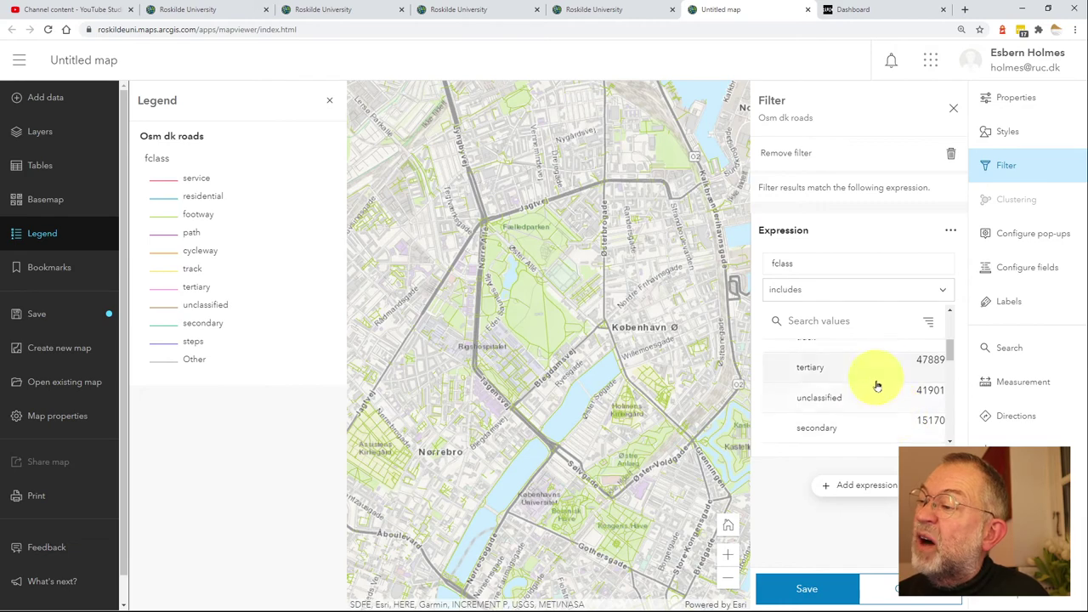
scroll(881, 408, up, 3)
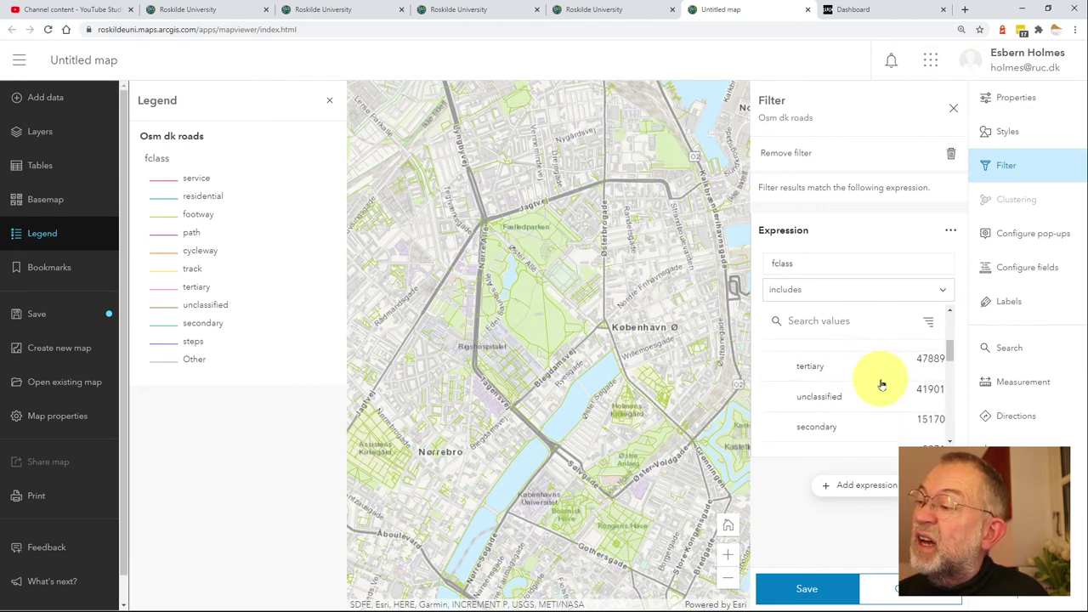
scroll(881, 390, up, 3)
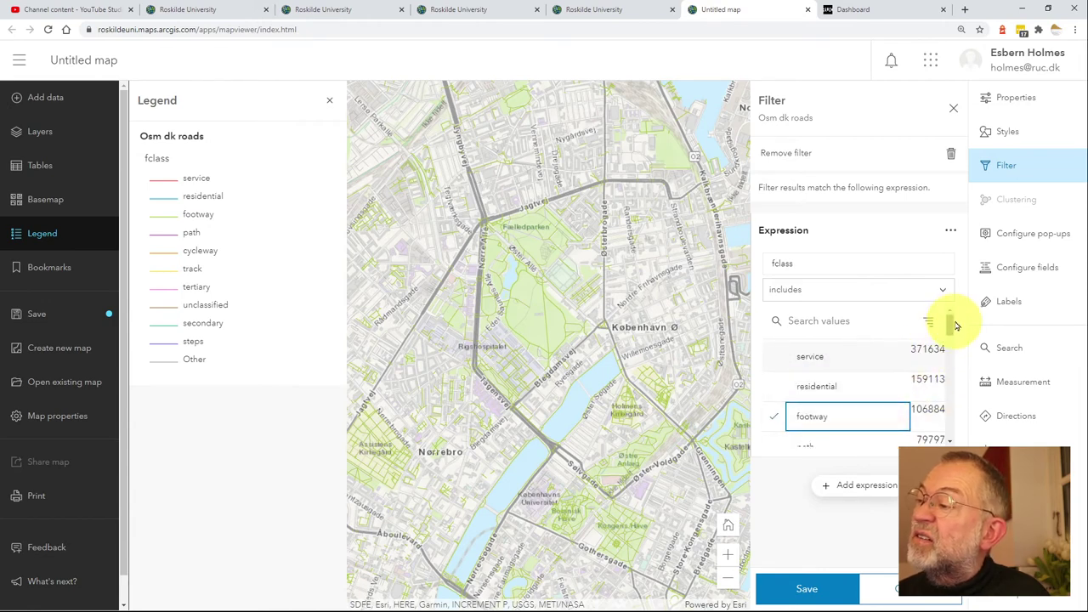
drag(949, 316, 954, 330)
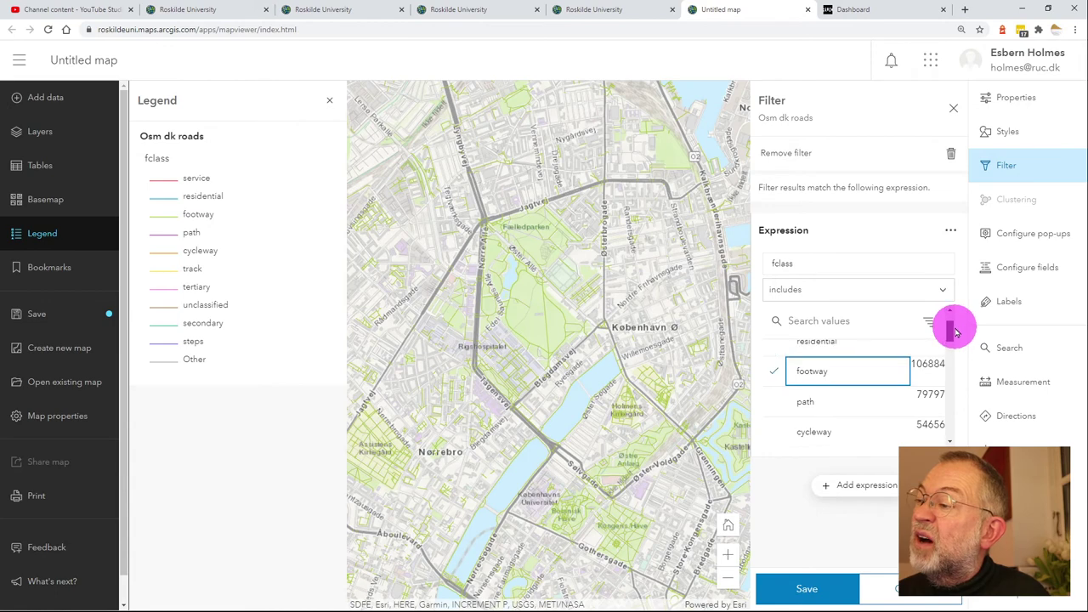
click(850, 412)
click(838, 431)
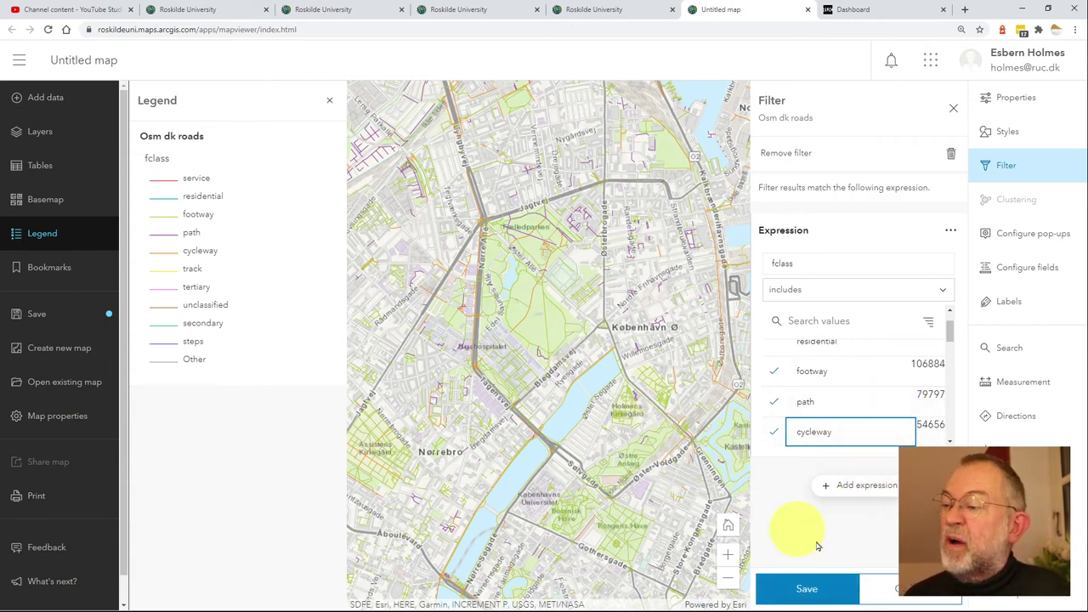
click(812, 590)
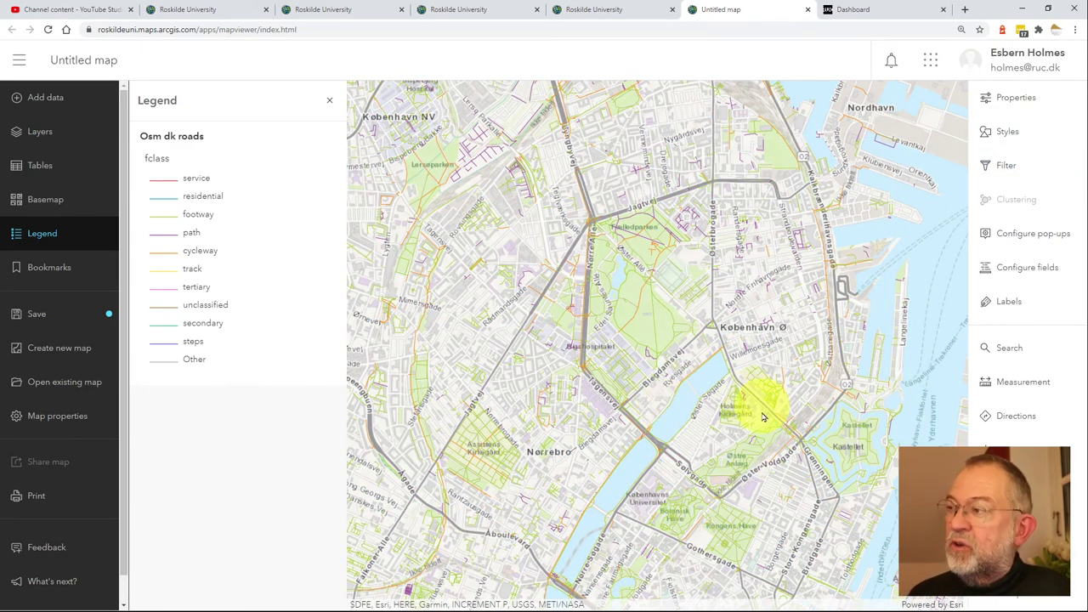
Reopen the osm dk roads filter and add a second expression stating that fclass is residential.
click(1006, 167)
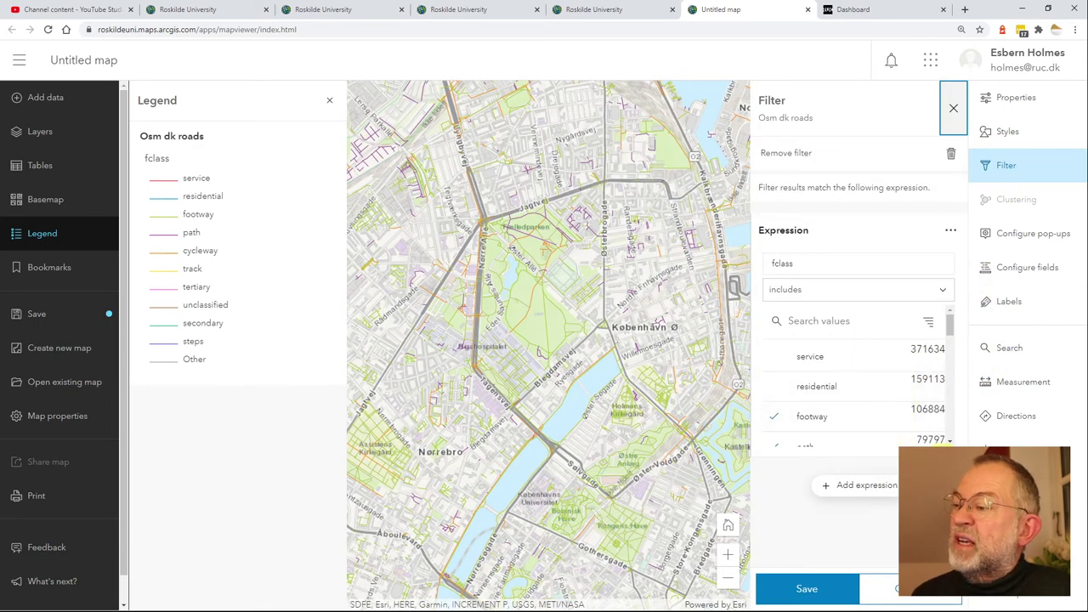
click(869, 486)
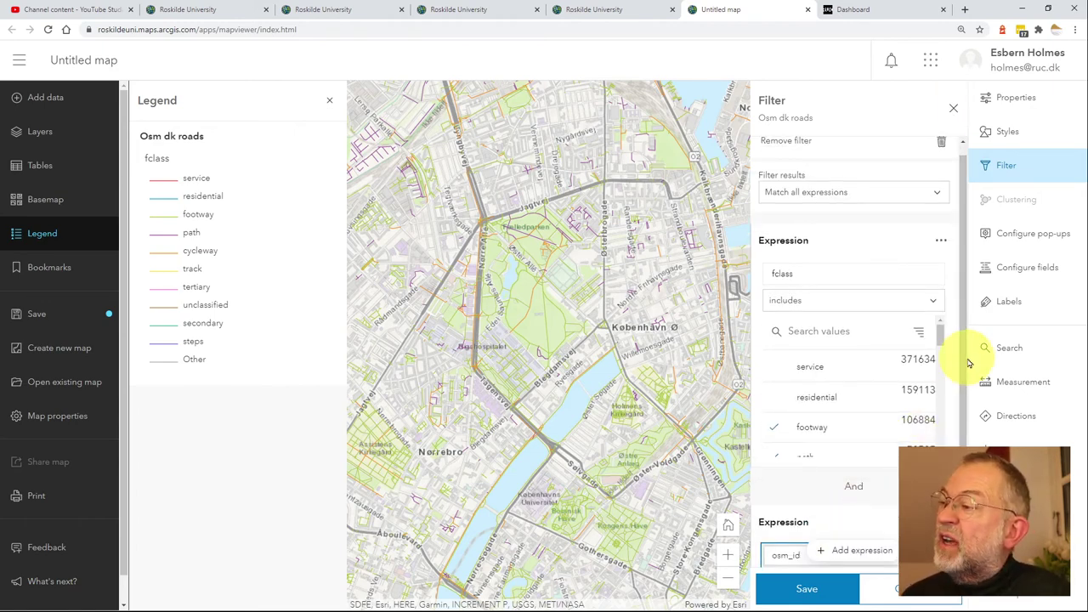
drag(966, 368, 966, 442)
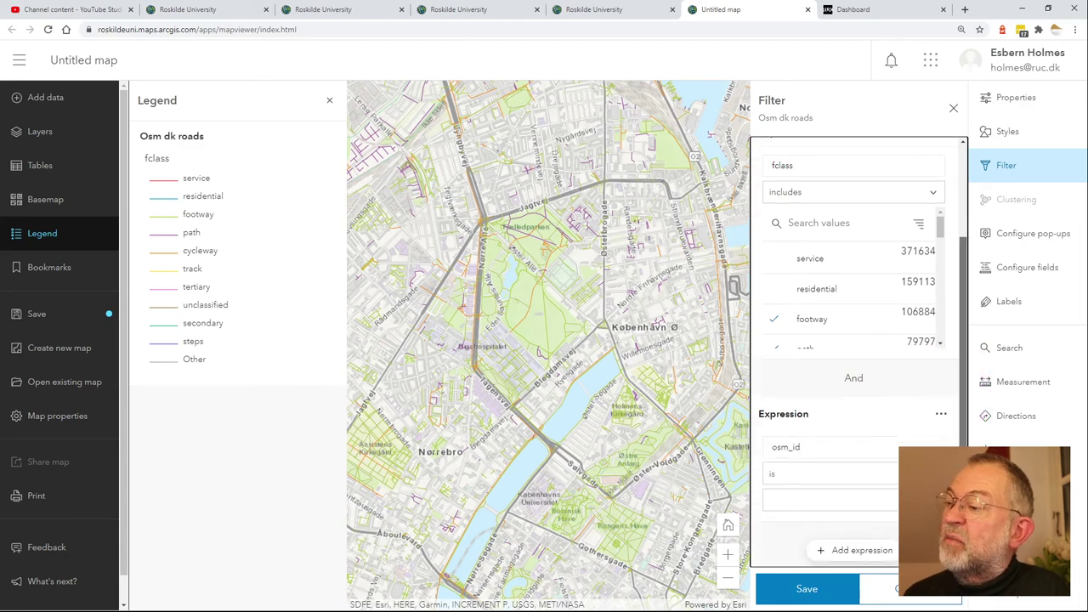
click(832, 453)
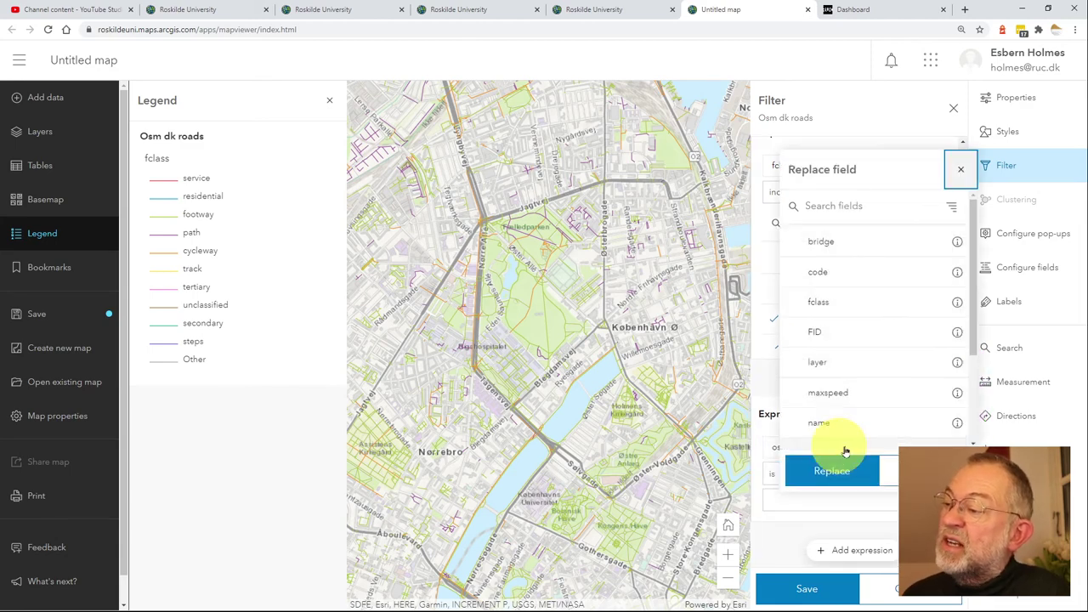
click(858, 313)
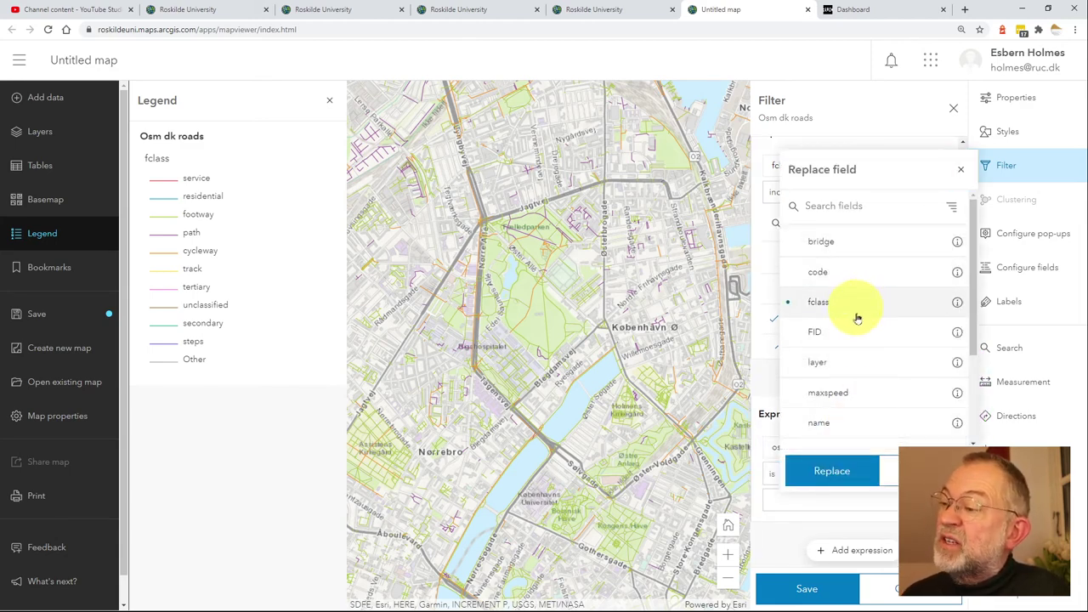
click(830, 468)
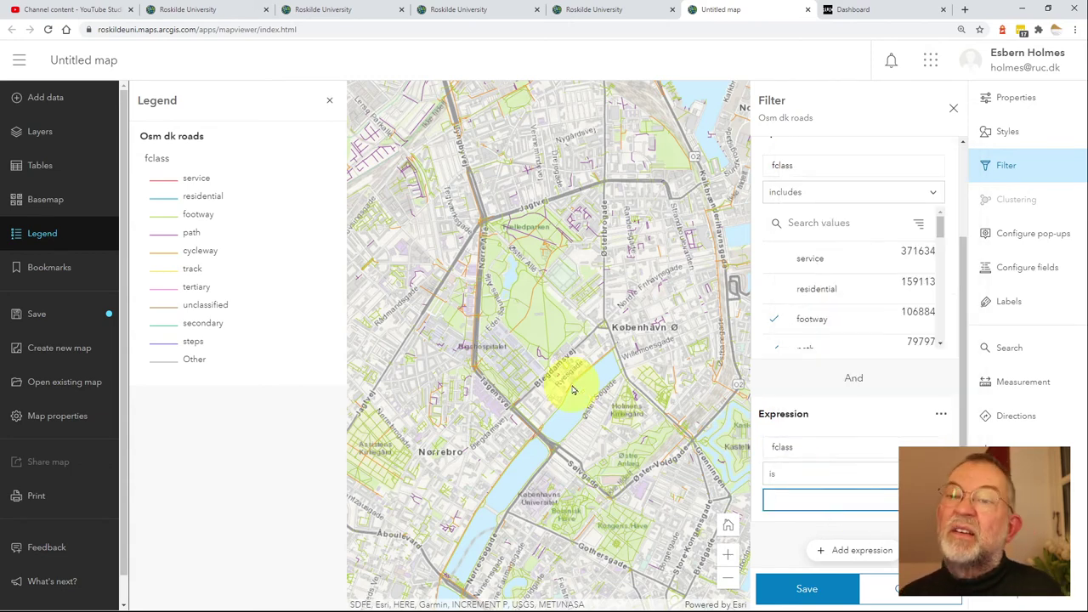
click(207, 198)
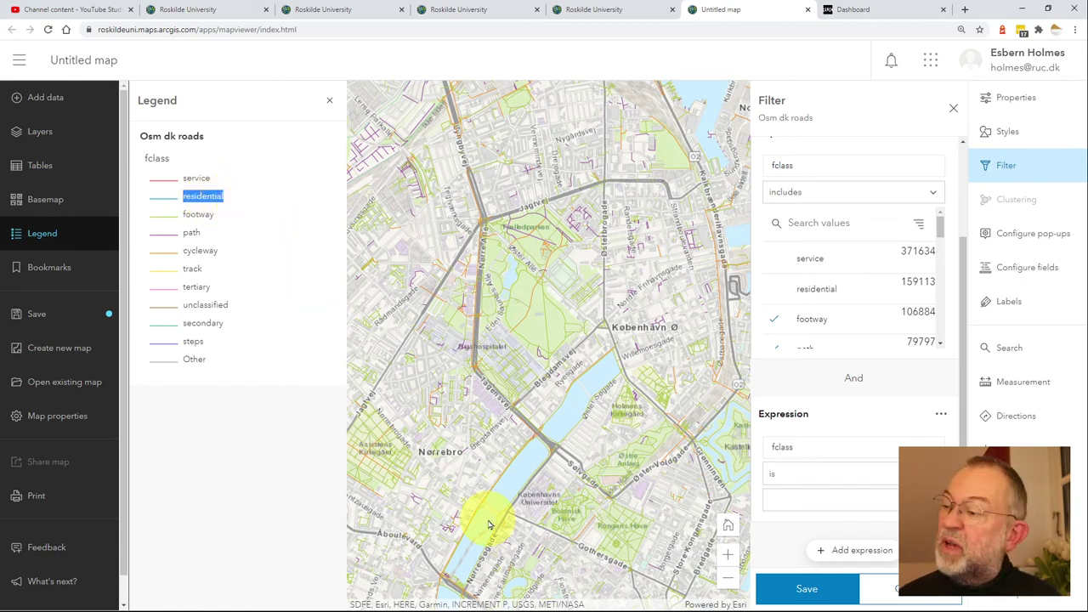
click(831, 503)
text(residential)
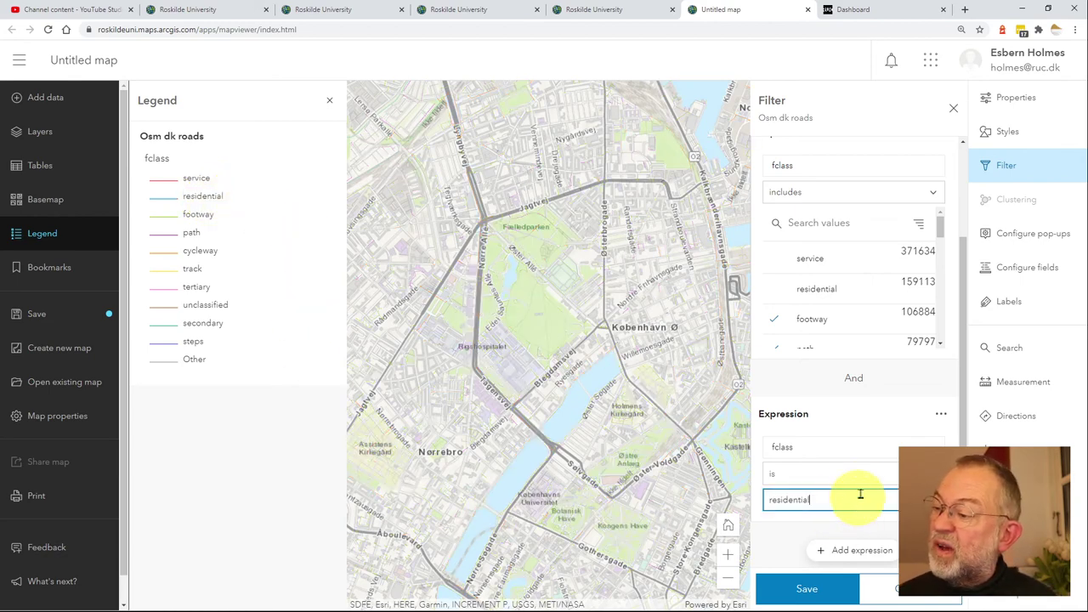
Add a condition to the residential expression requiring that maxspeed is less than 41.
click(941, 414)
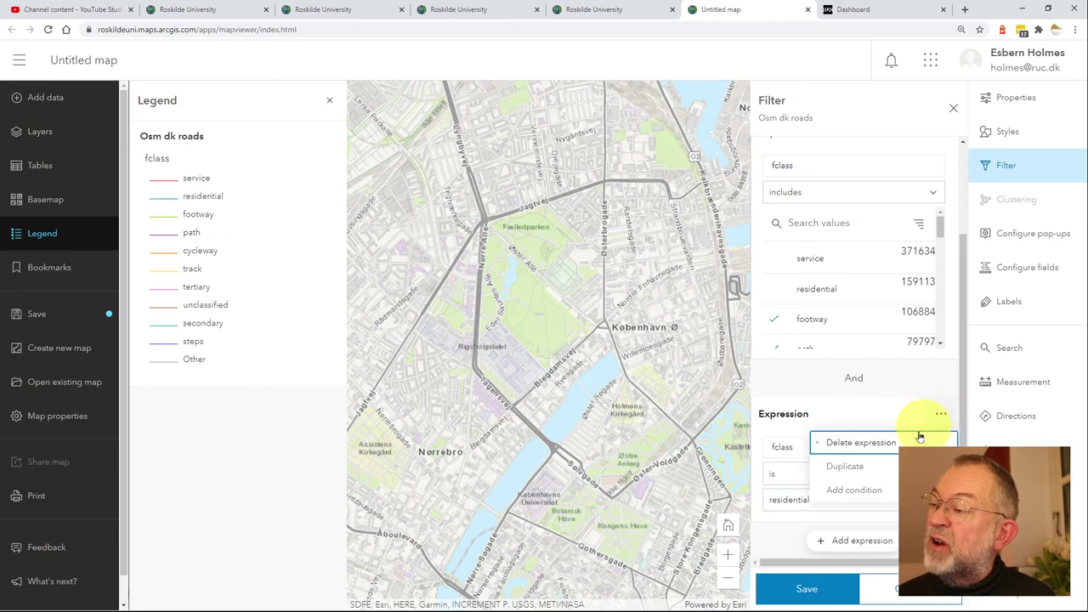
click(854, 491)
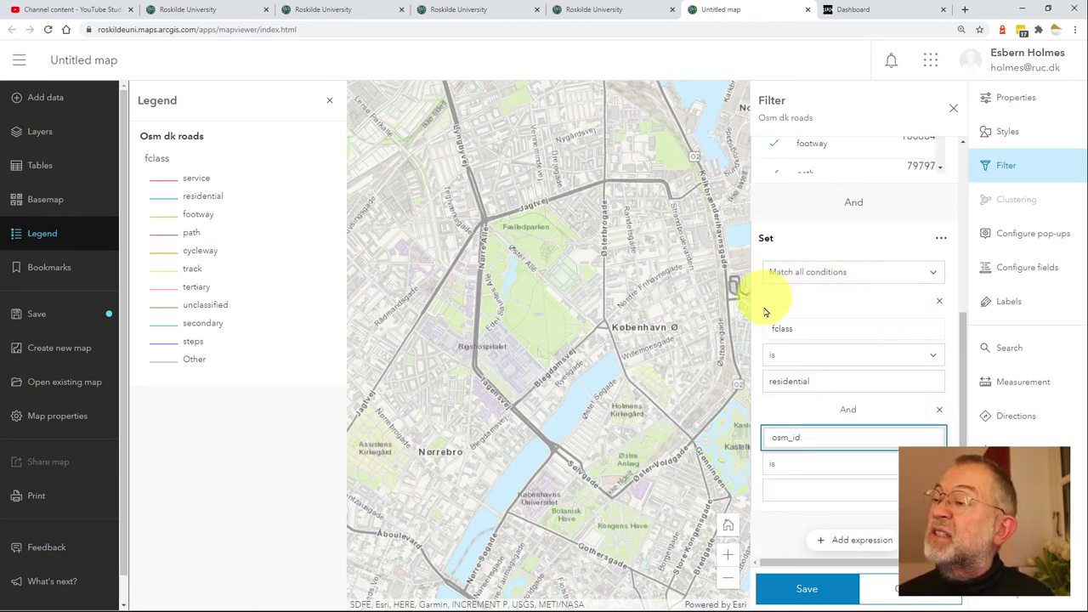
click(857, 444)
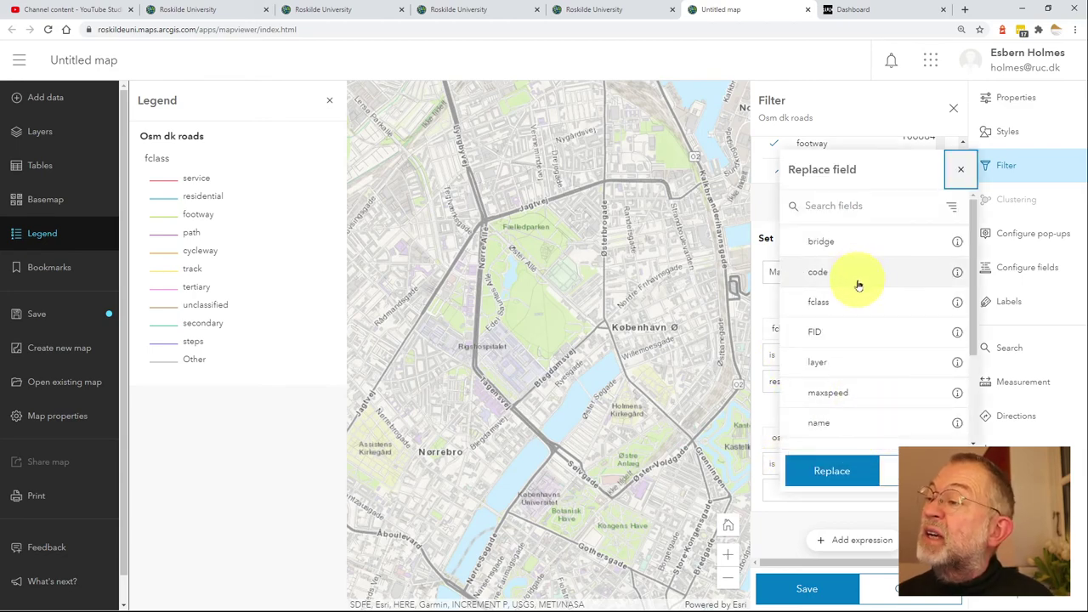
click(855, 393)
click(857, 470)
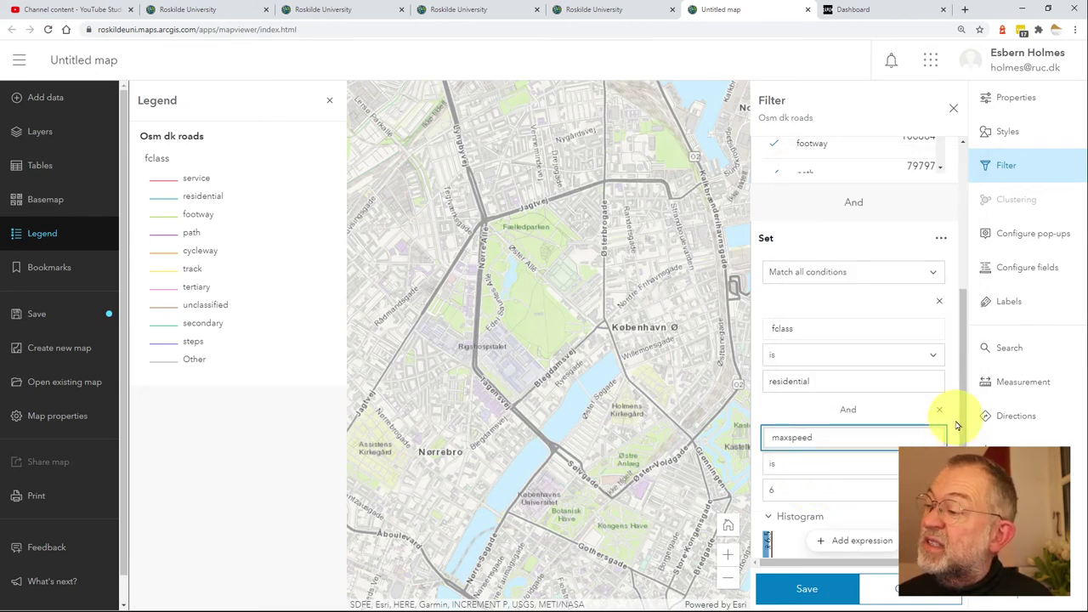
scroll(964, 438, down, 3)
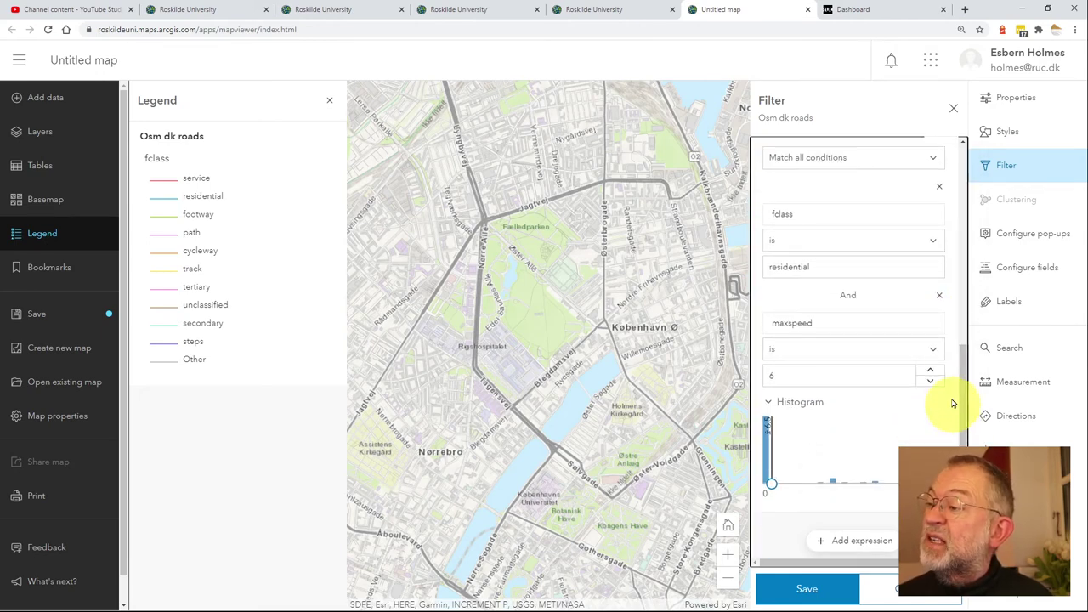
click(938, 361)
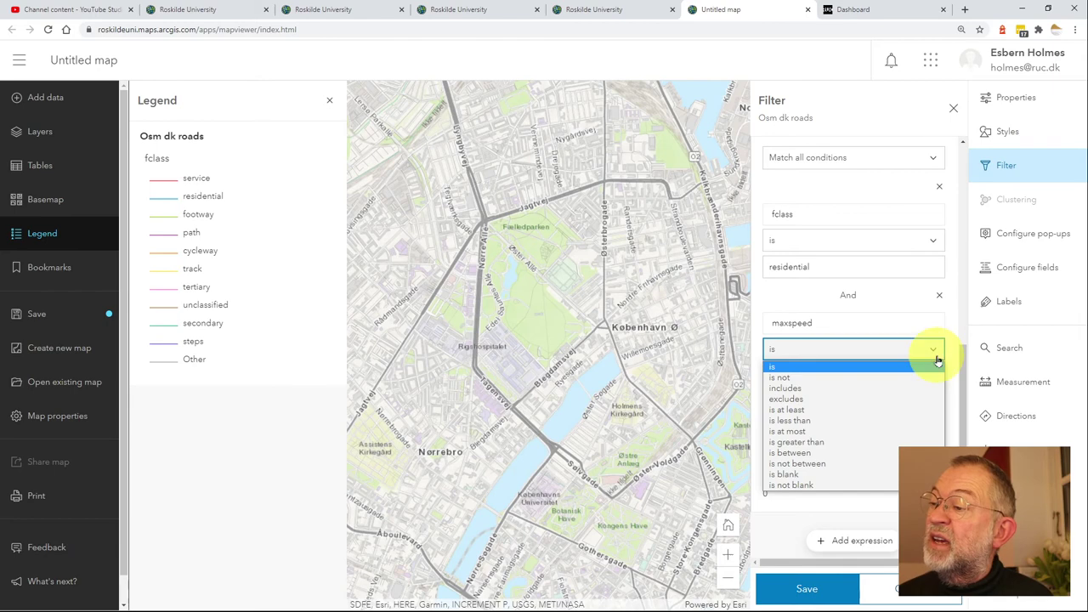
click(850, 421)
drag(805, 383, 740, 378)
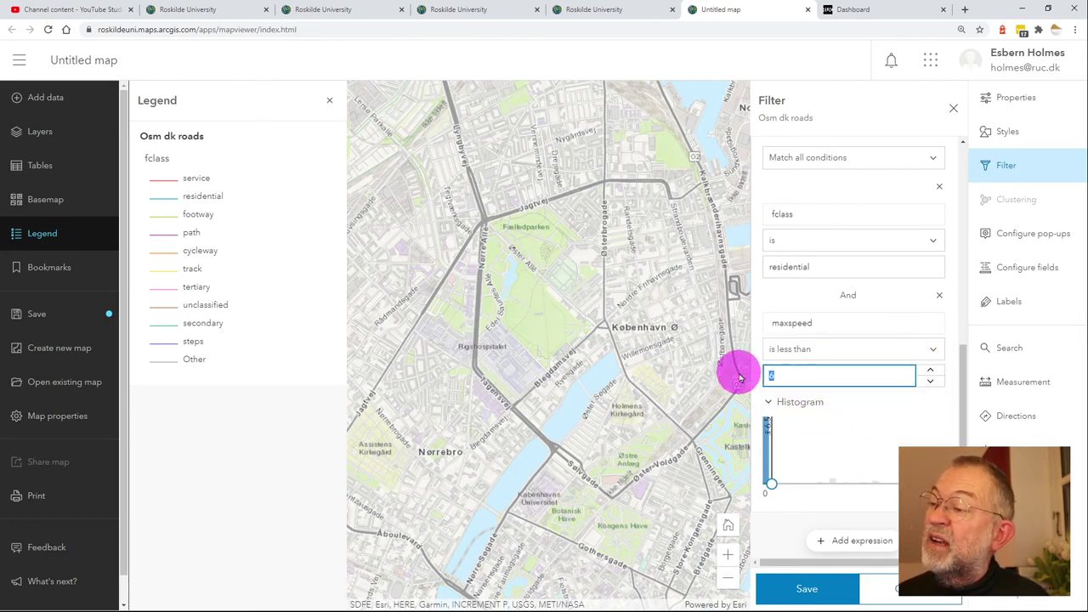
text(41)
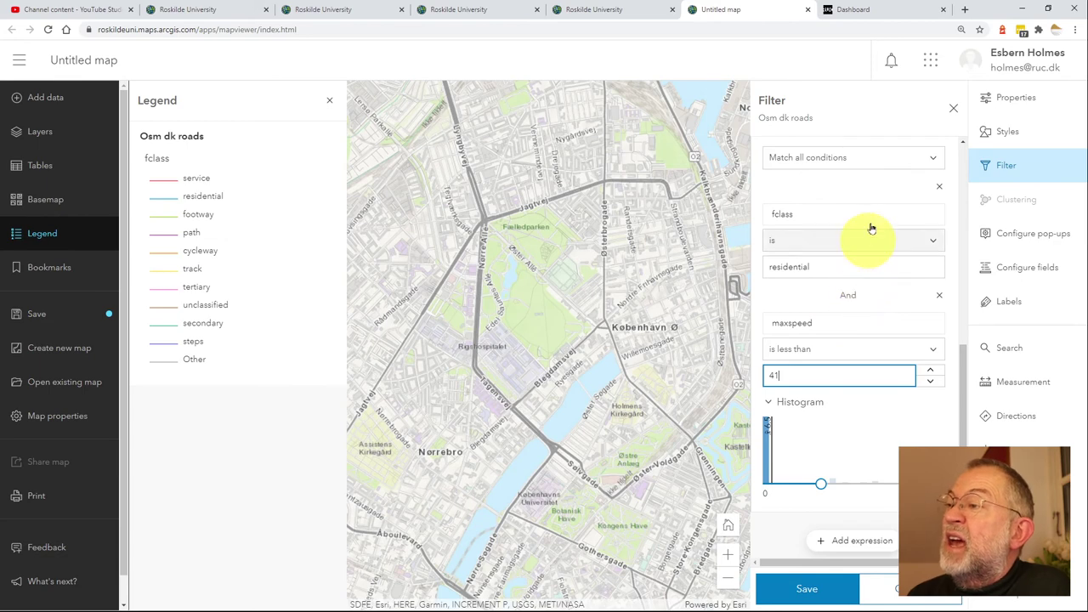
Set the residential and maxspeed condition set to match at least one condition.
click(803, 160)
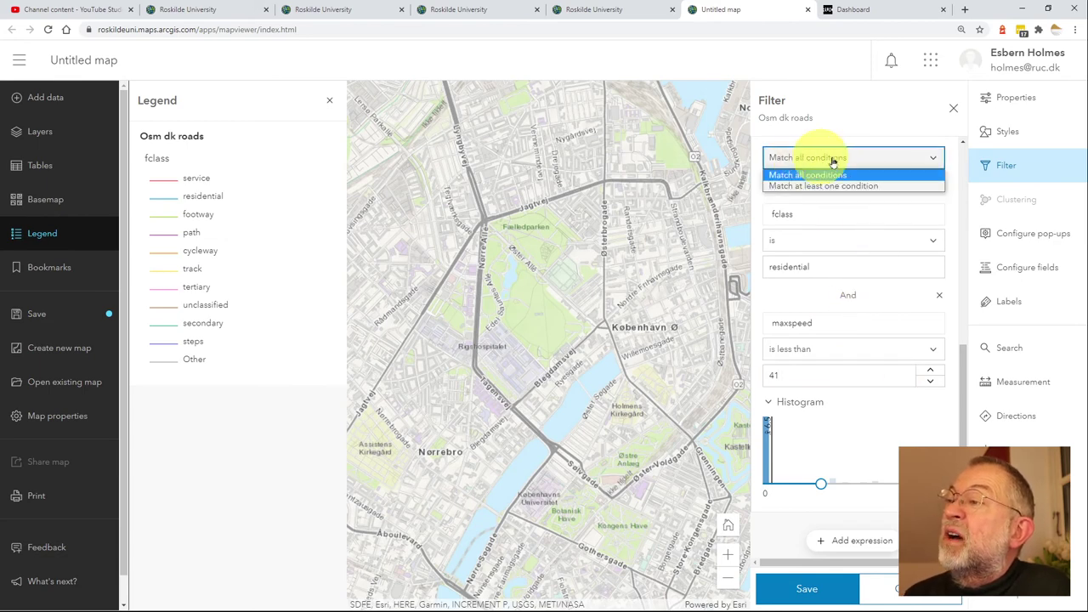
click(826, 186)
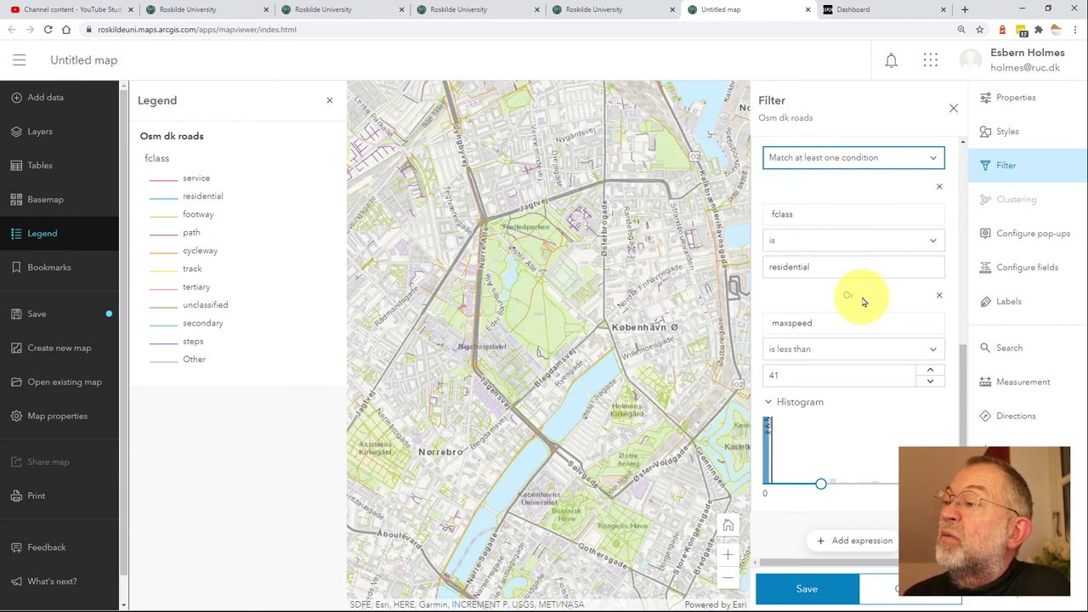
Set the residential and maxspeed set to match all conditions, and the overall filter to match at least one expression.
click(773, 156)
click(808, 173)
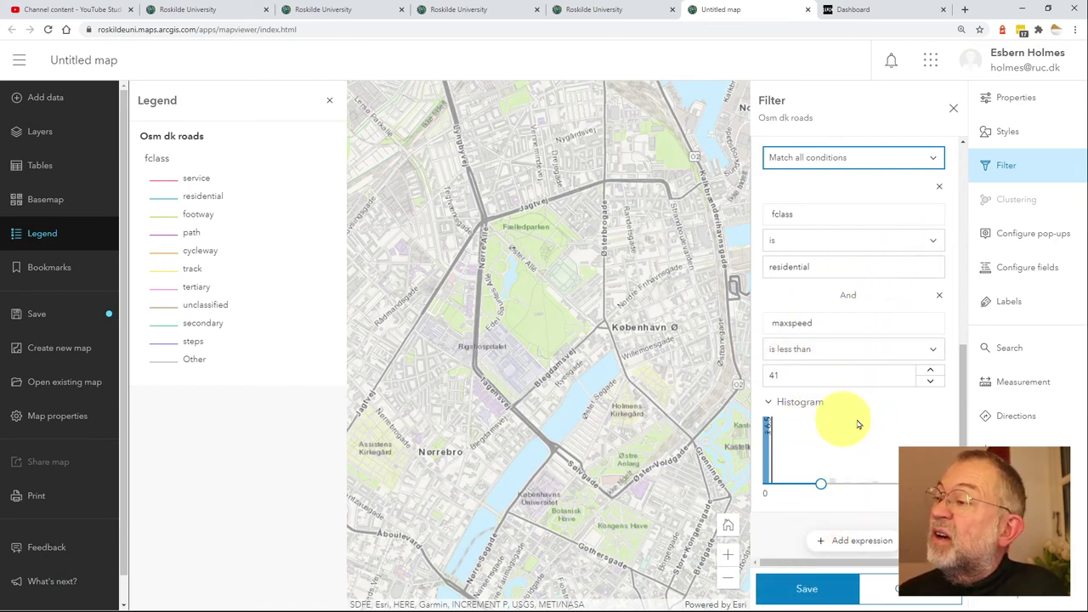
drag(965, 387, 963, 203)
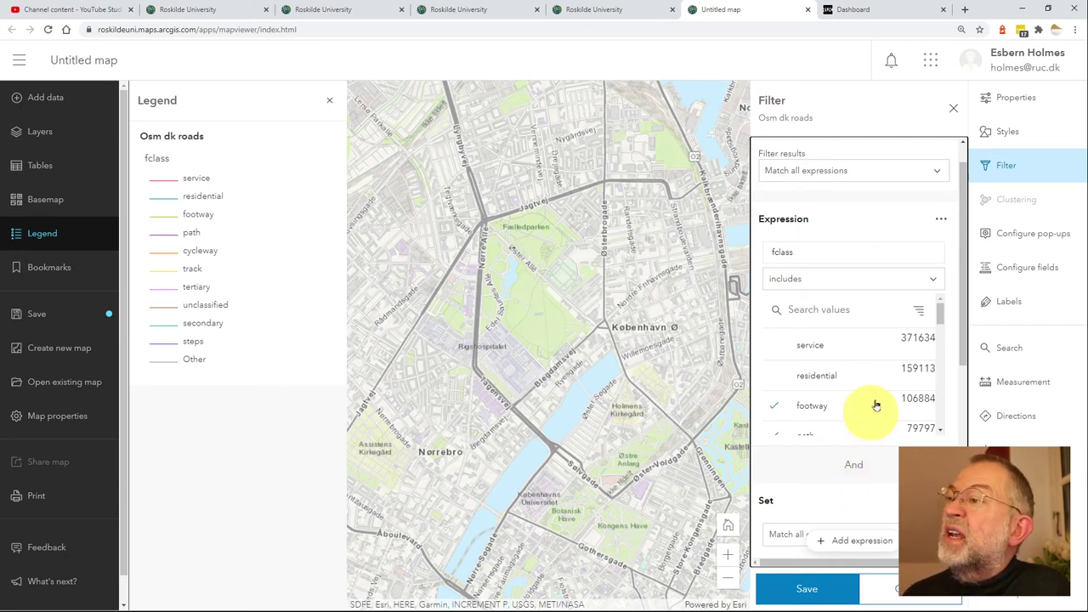
click(944, 173)
click(863, 198)
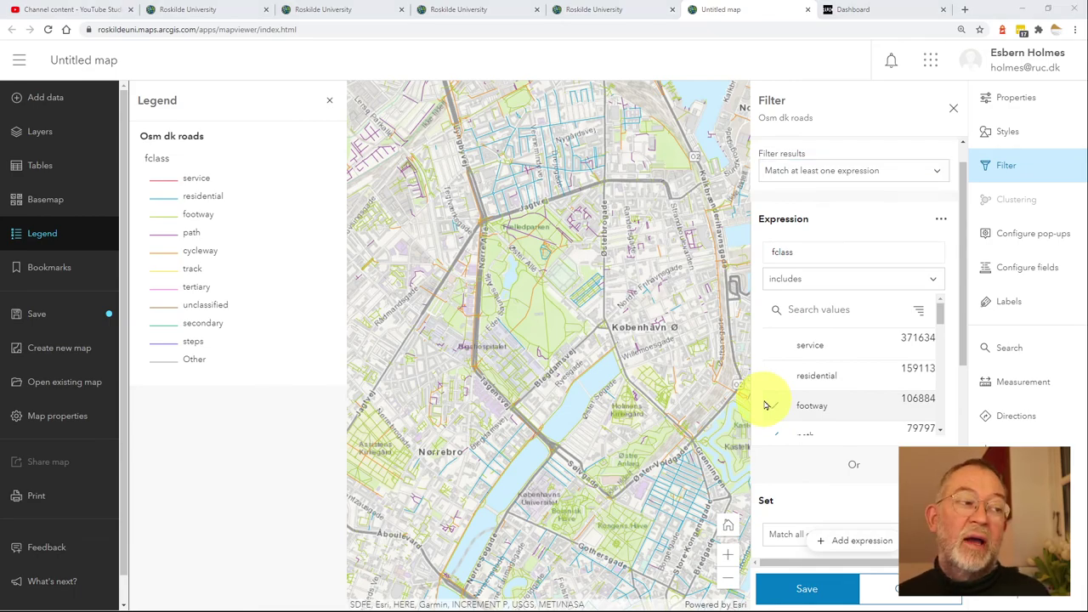
Compare the filter's expressions and their and/or logic with the alternative query on the SQL slide.
key(alt+Tab)
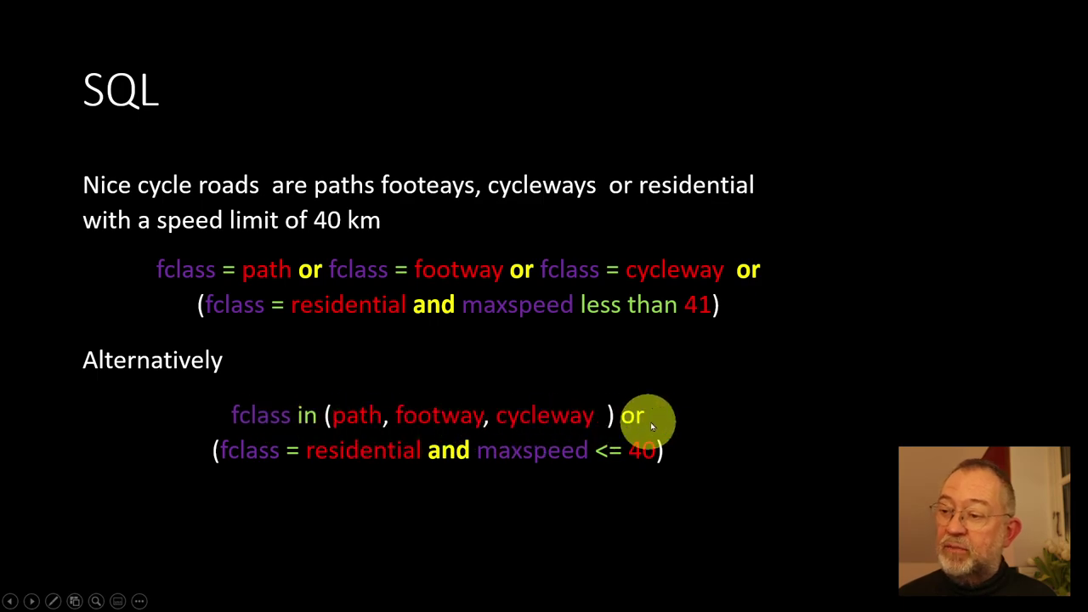
key(alt+Tab)
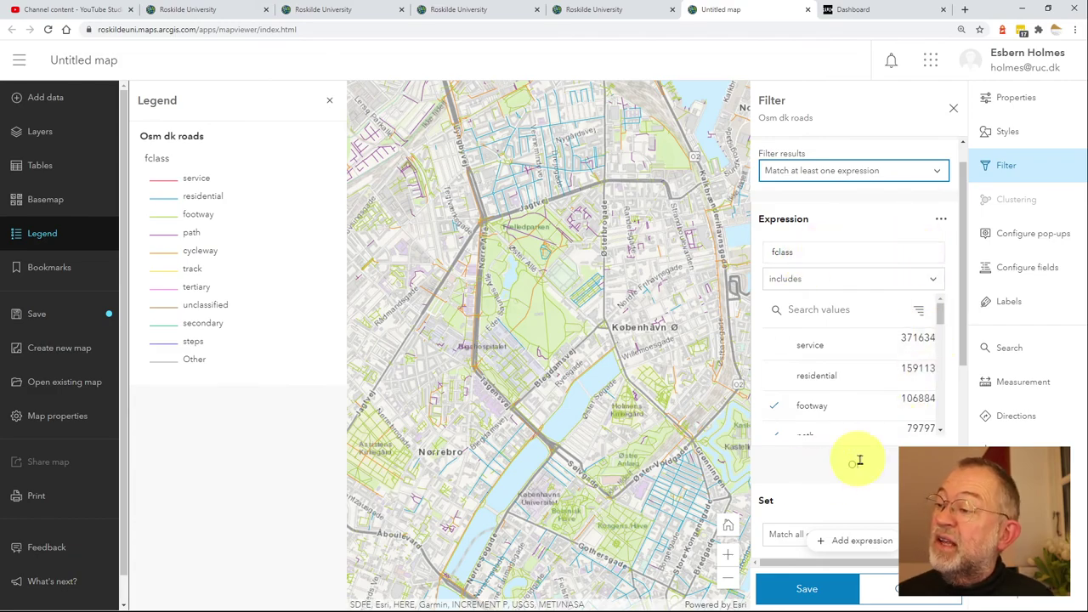
key(alt+Tab)
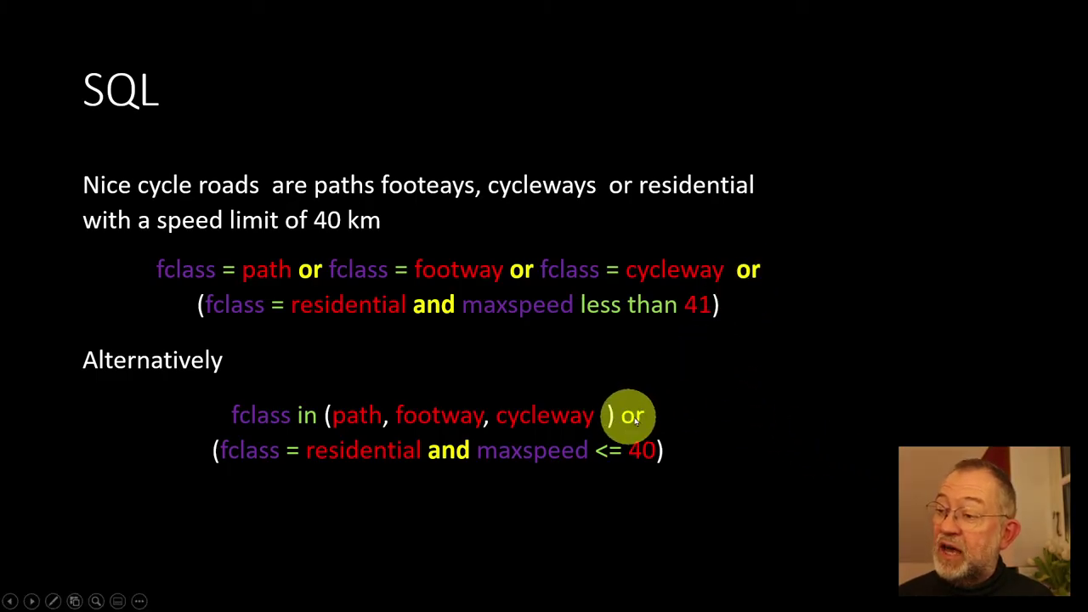
key(alt+Tab)
drag(964, 291, 970, 434)
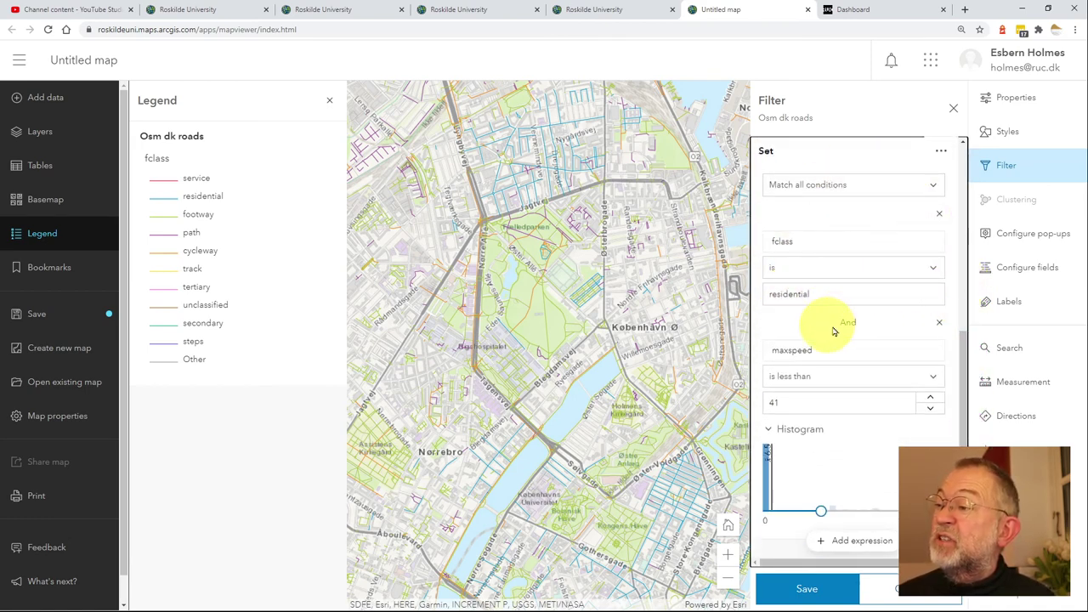
key(alt+Tab)
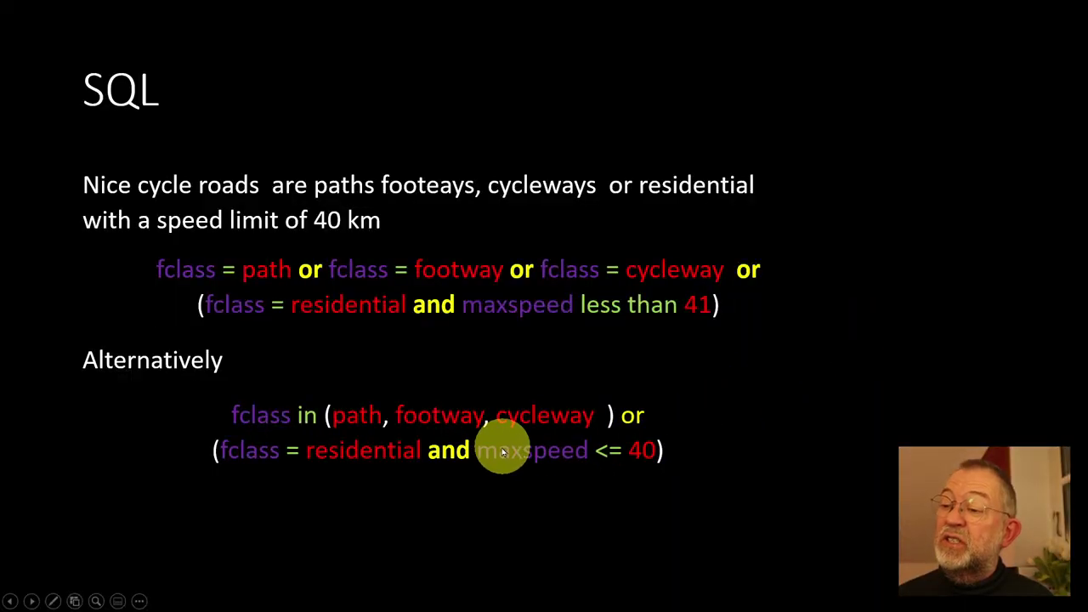
key(alt+Tab)
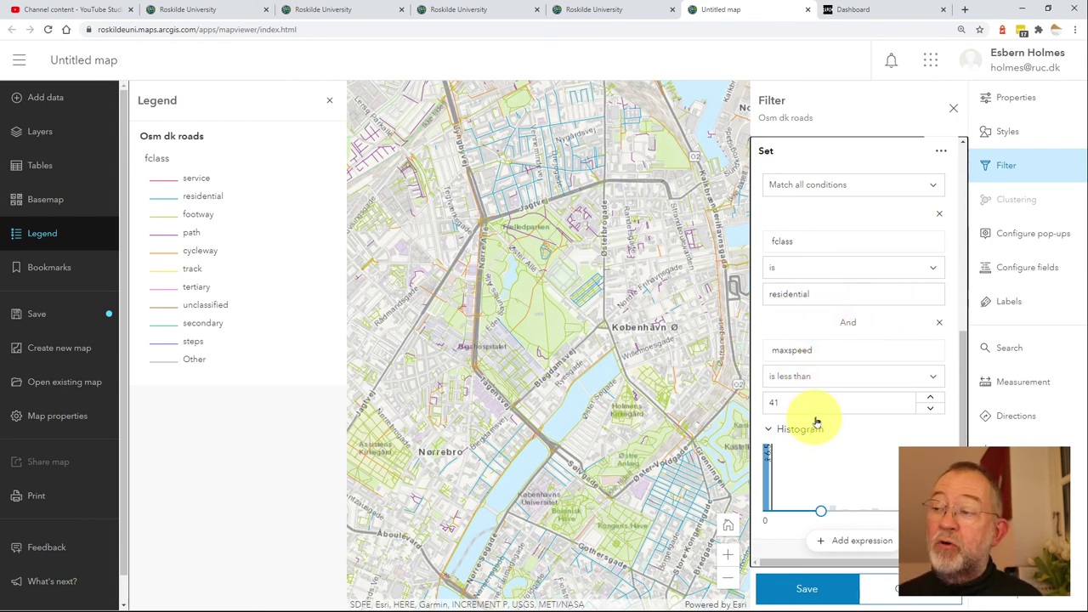
Try matching at least one condition in the residential and maxspeed set, and return it to matching all conditions.
click(935, 188)
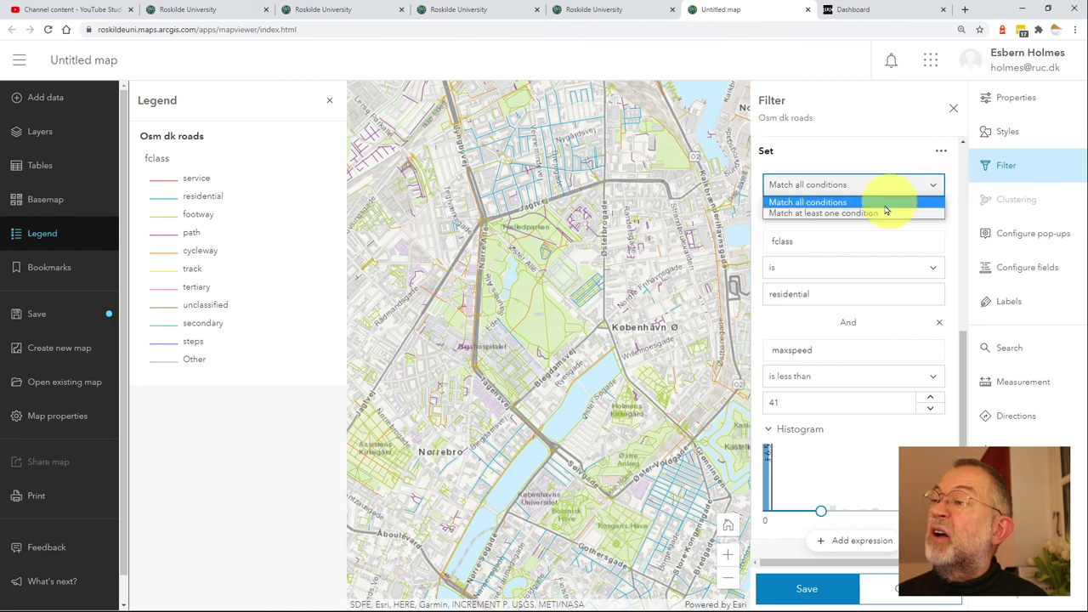
click(879, 213)
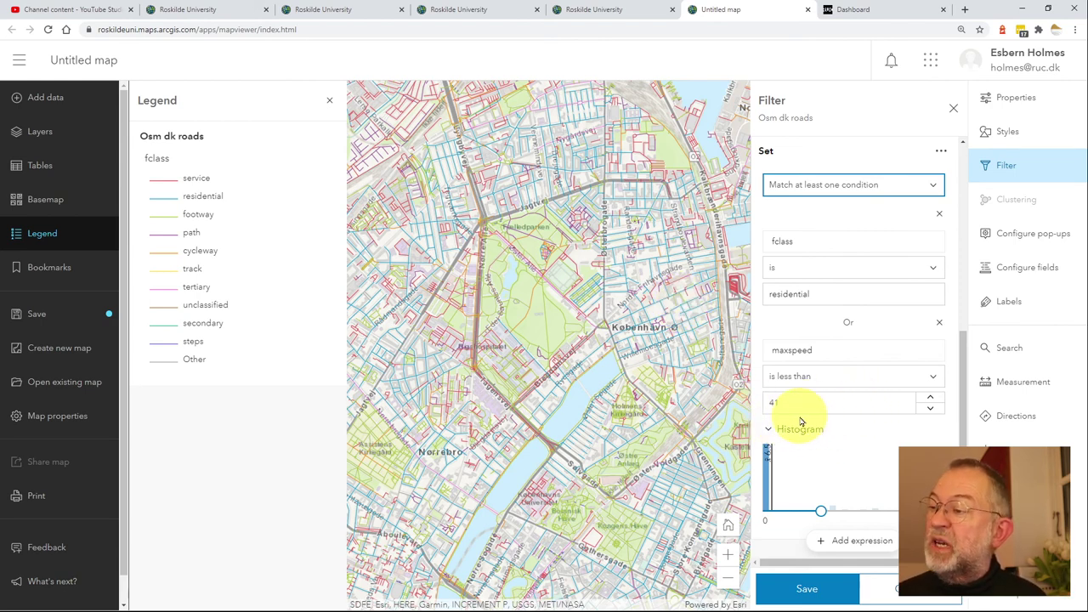
click(925, 189)
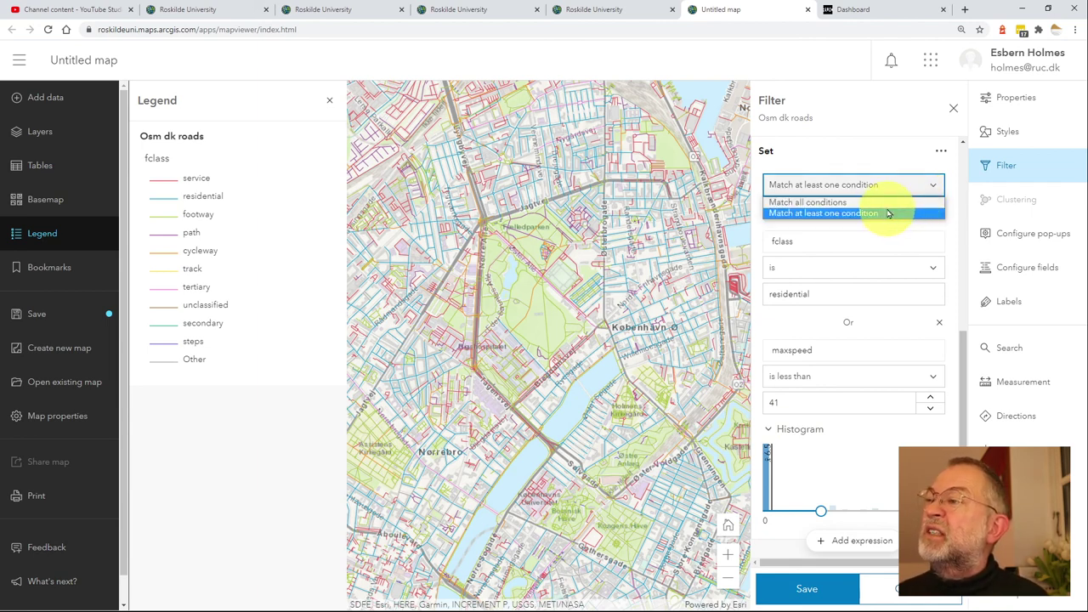
click(890, 203)
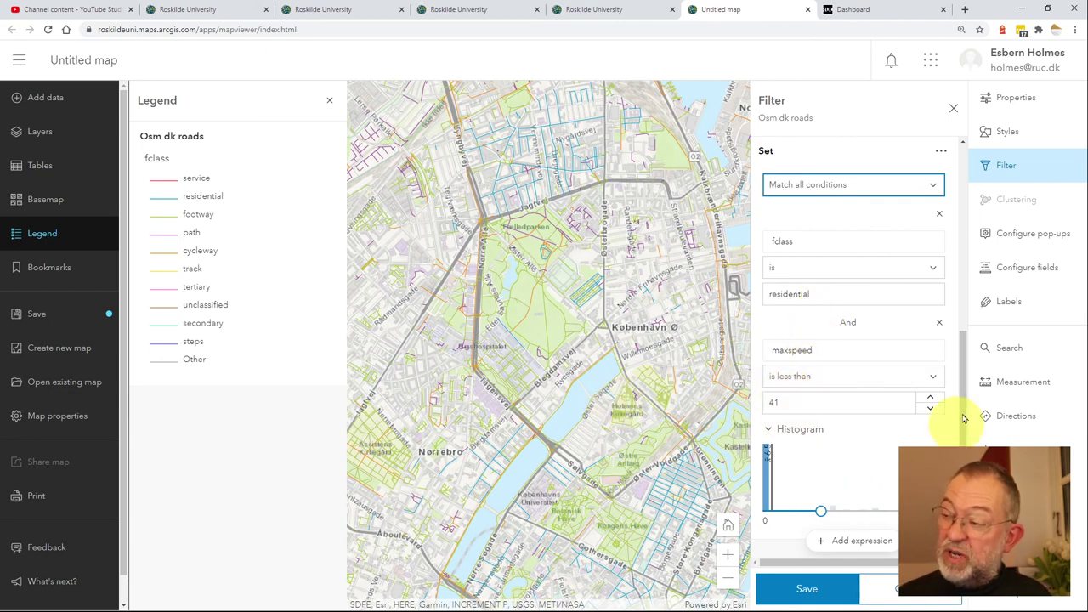
Save the combined fclass and maxspeed filter on the osm dk roads layer.
scroll(964, 422, down, 1)
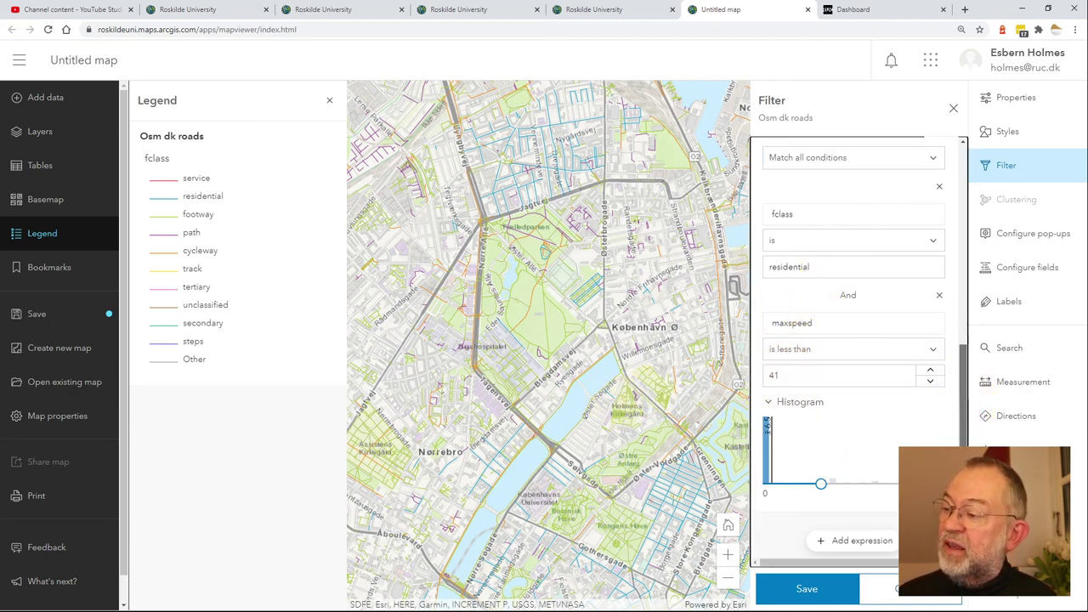
click(837, 599)
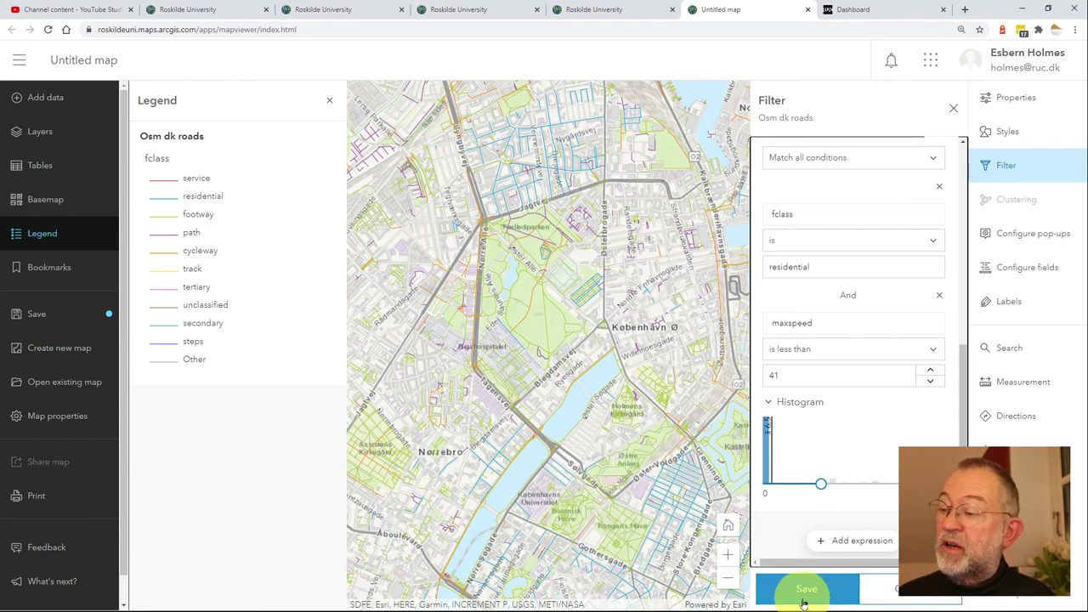